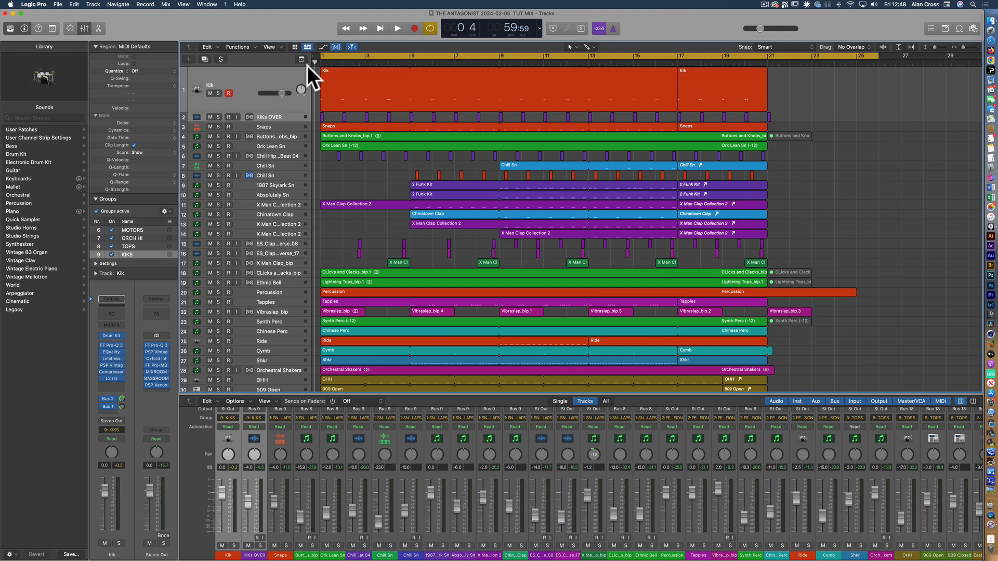
Return the playhead to bar 1 and select the KIKs OVER, Snaps and Kik tracks in turn
click(321, 64)
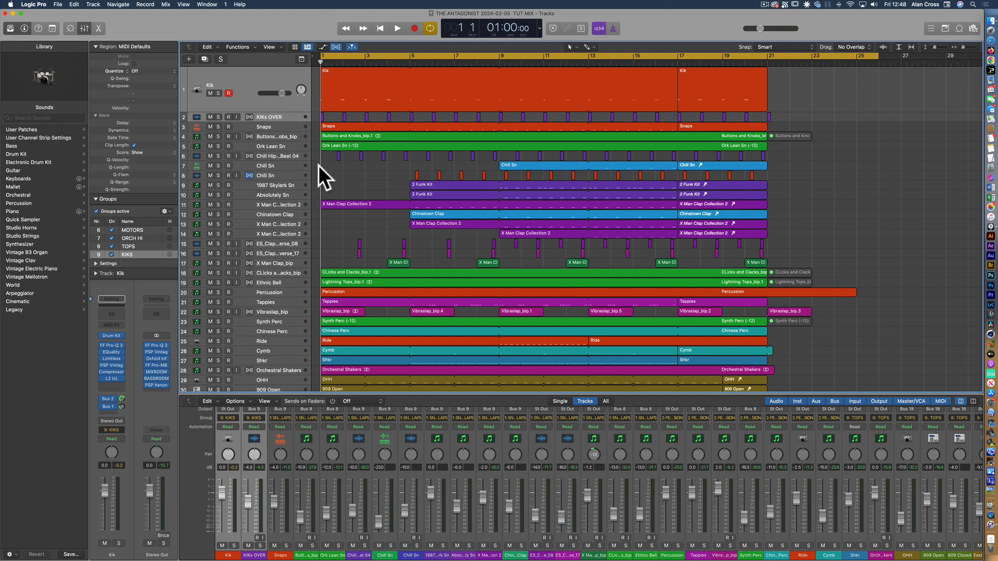
click(286, 116)
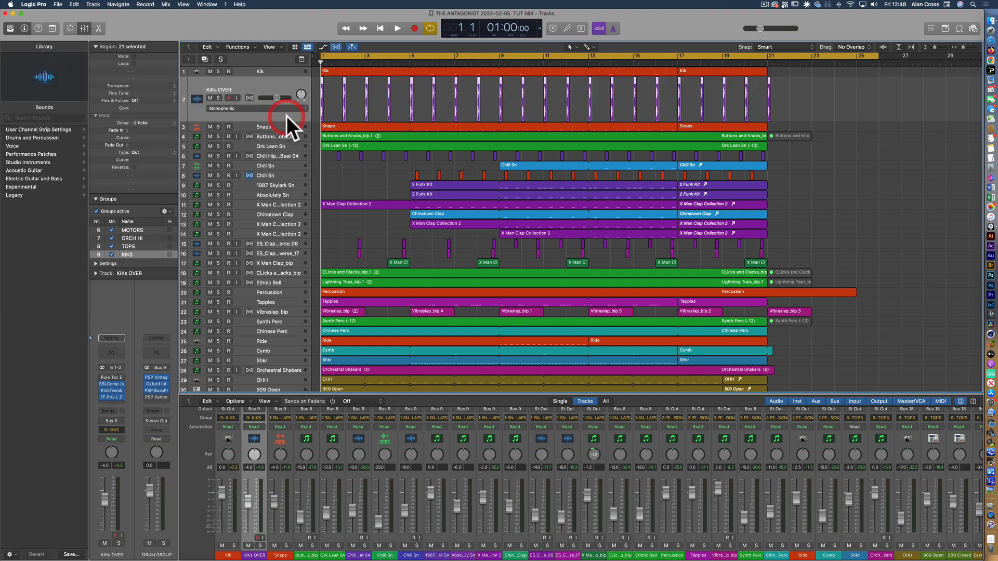
click(279, 127)
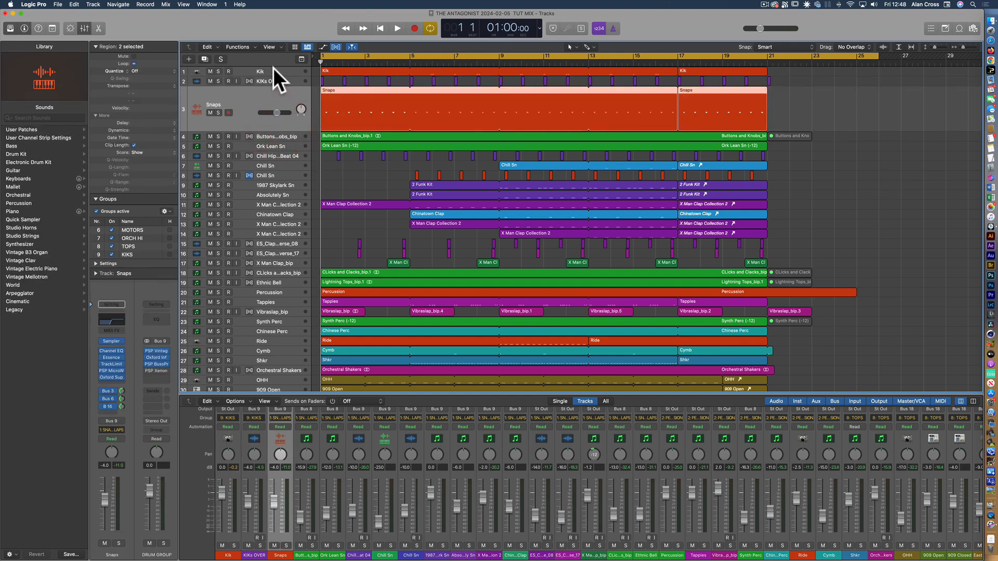
click(273, 68)
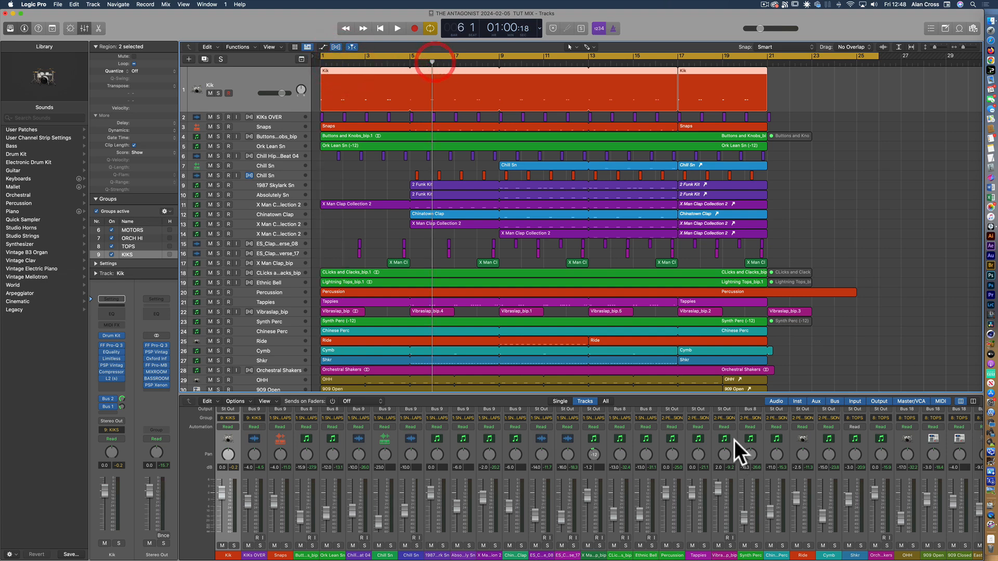
Show the mixer's last channel strips and move the playhead through bar 9 to bar 11
scroll(733, 440, right, 10)
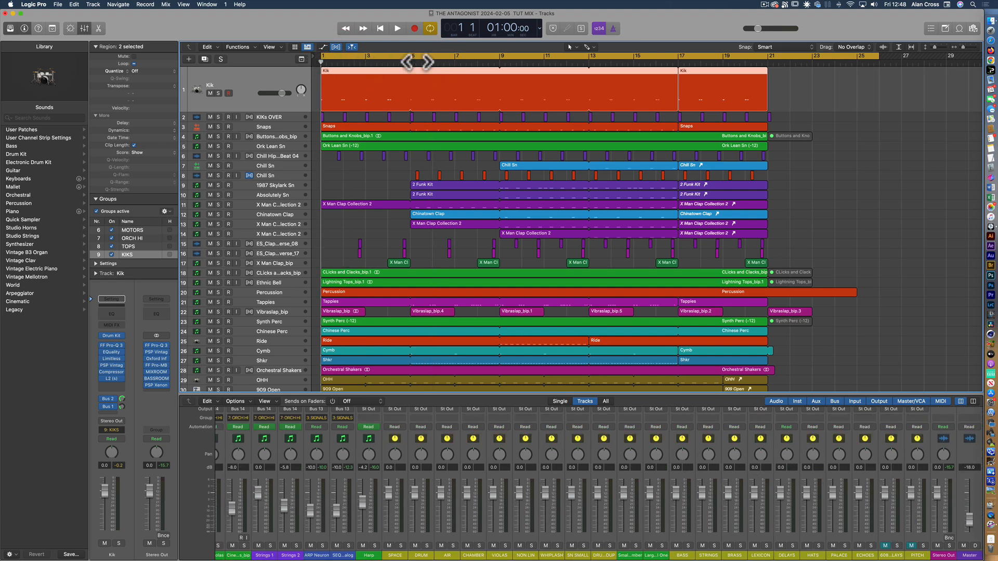
click(456, 62)
click(500, 62)
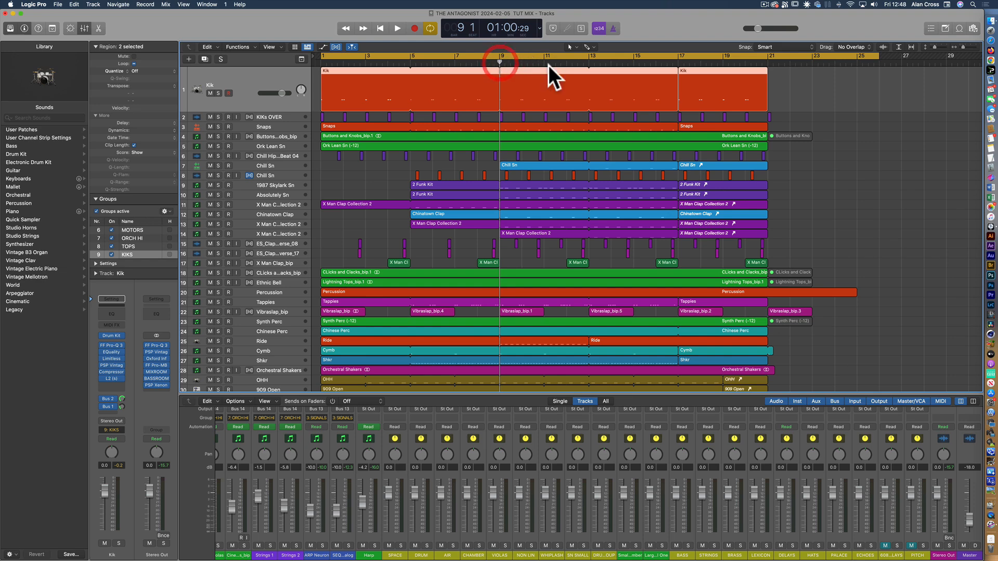
click(544, 63)
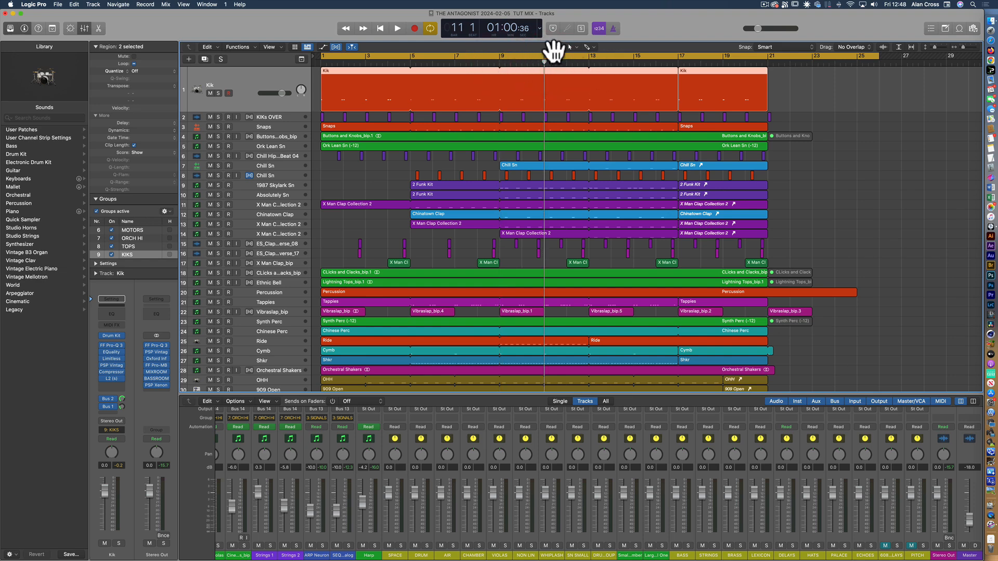
Switch the control bar's display to Custom and move the playhead further along the timeline
click(540, 29)
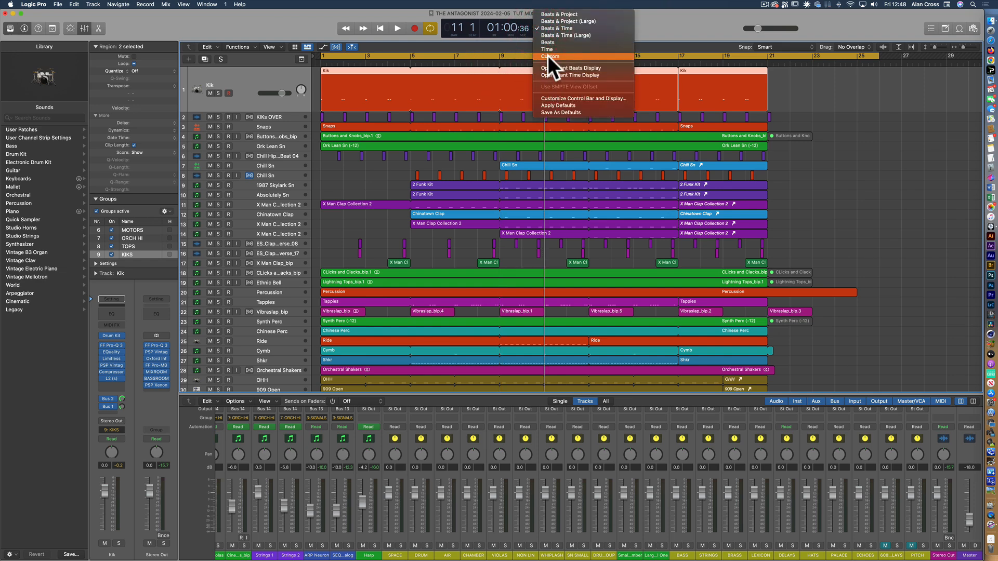
click(543, 53)
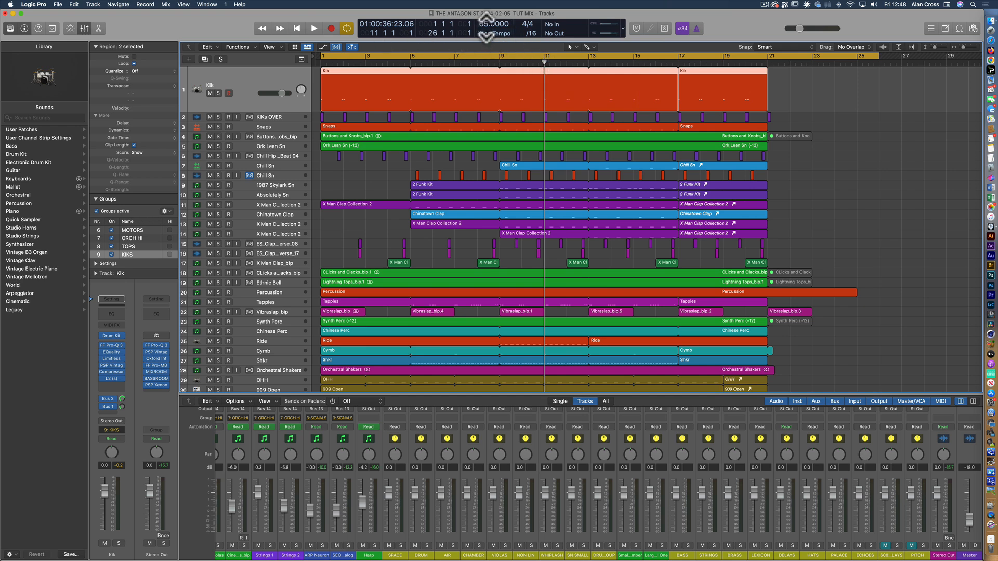
drag(544, 63, 767, 73)
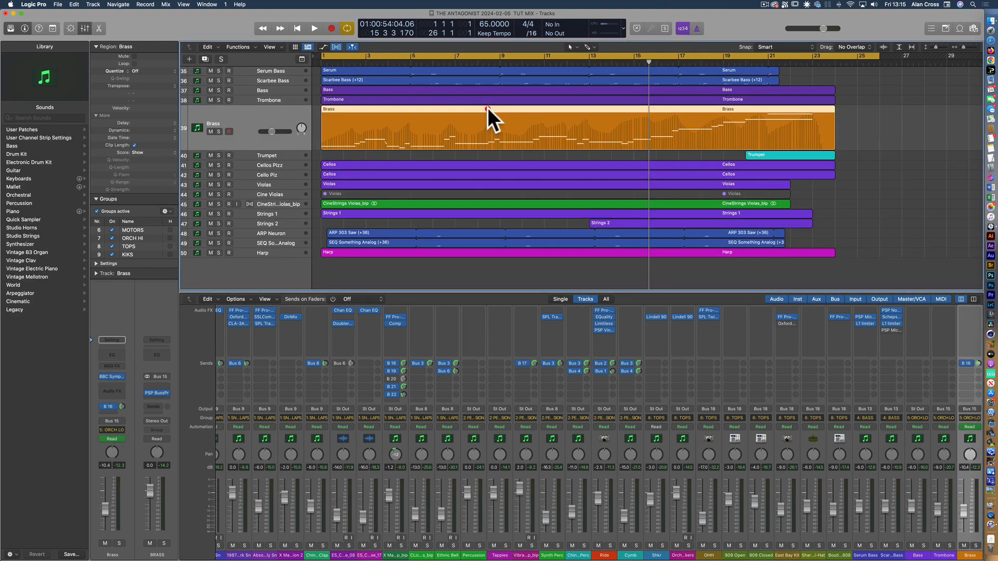
Examine the Brass region's notes over its whole length in the Piano Roll and as notation in the Score editor
double_click(487, 107)
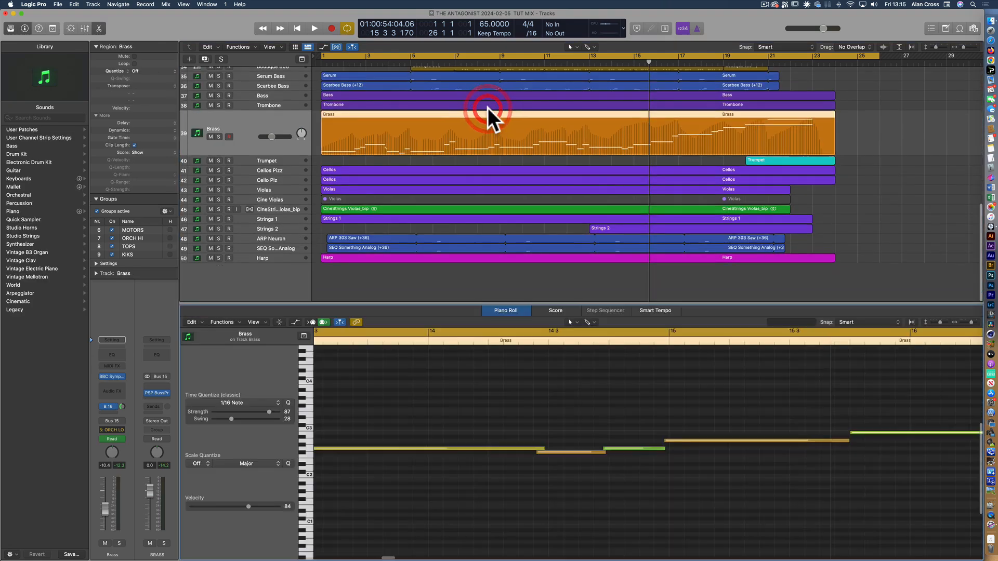
scroll(448, 447, left, 15)
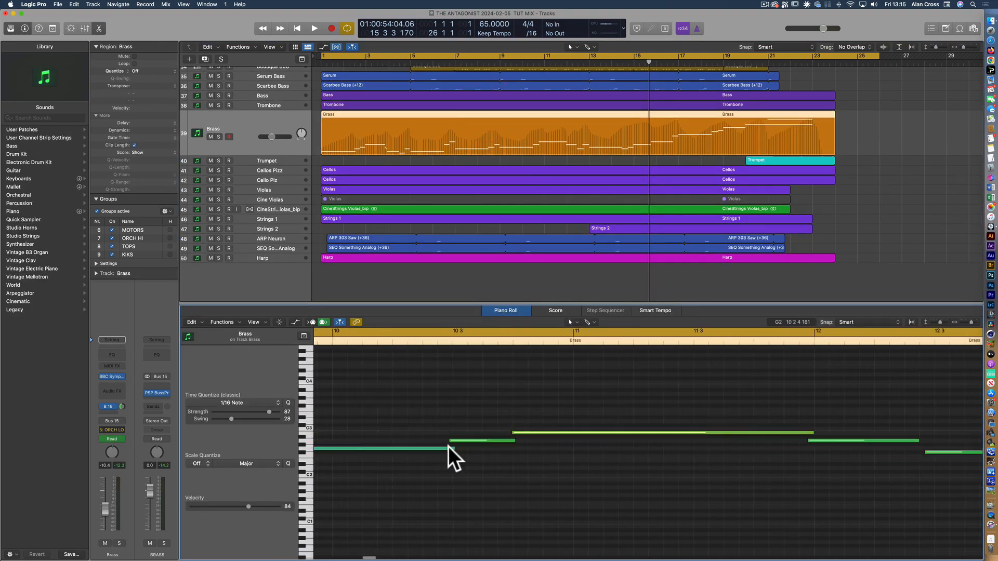
scroll(448, 447, left, 5)
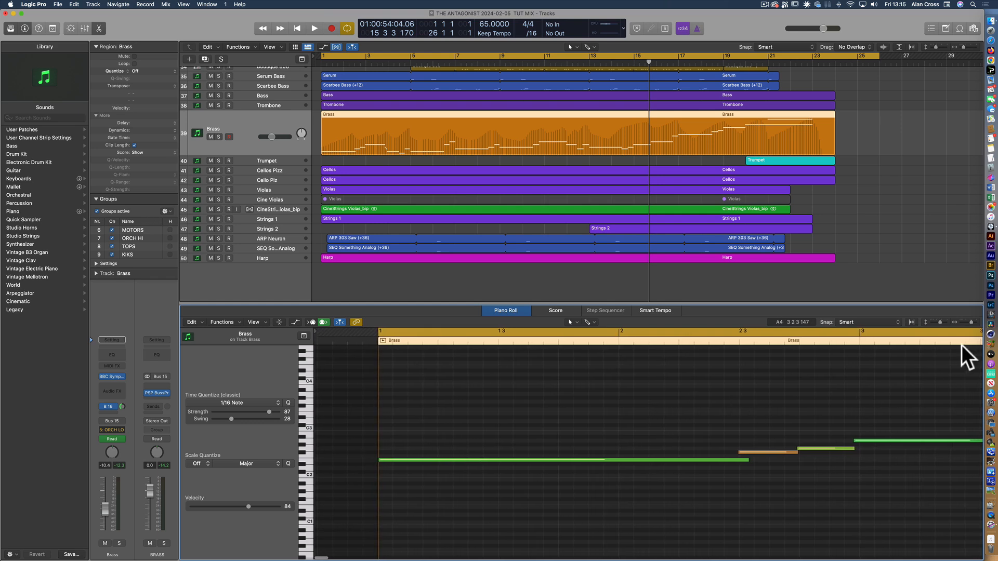
drag(968, 323, 959, 323)
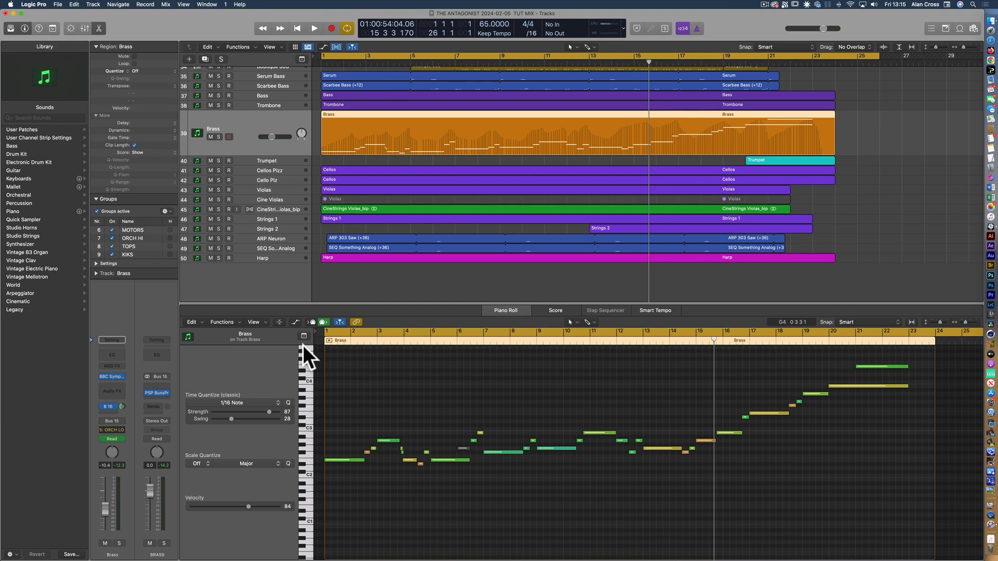
key(n)
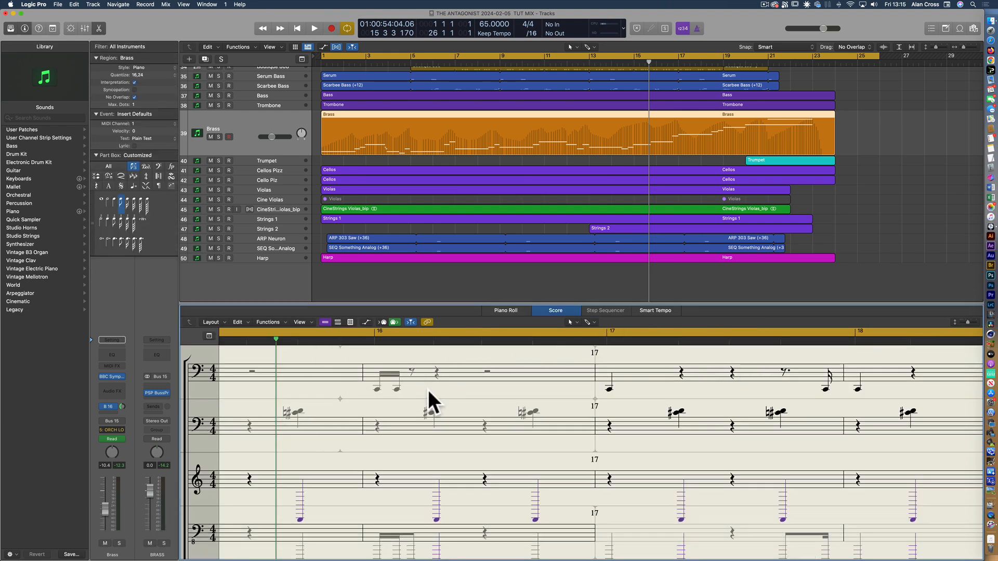
key(p)
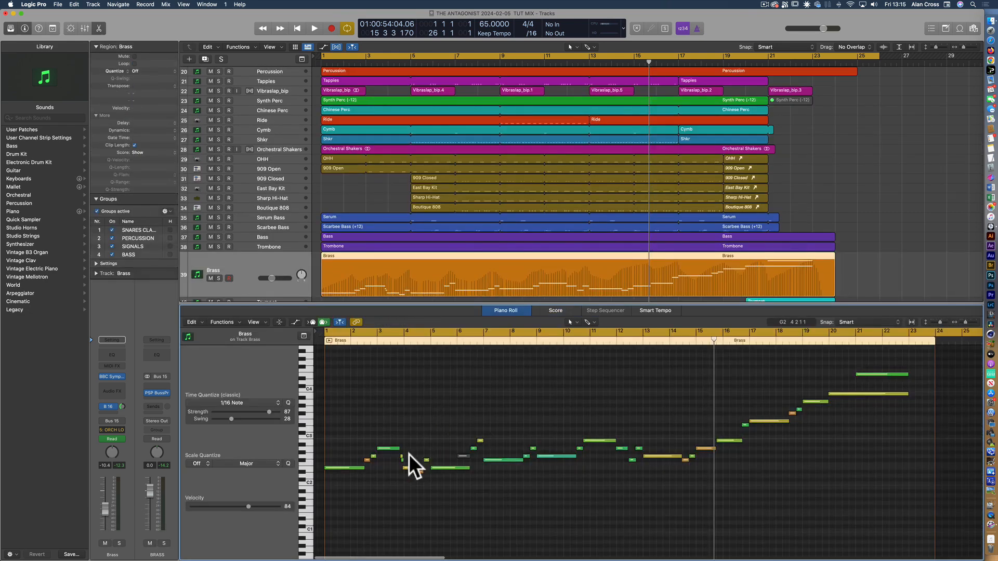
Solo the Brass track and play it from bar 1
click(328, 343)
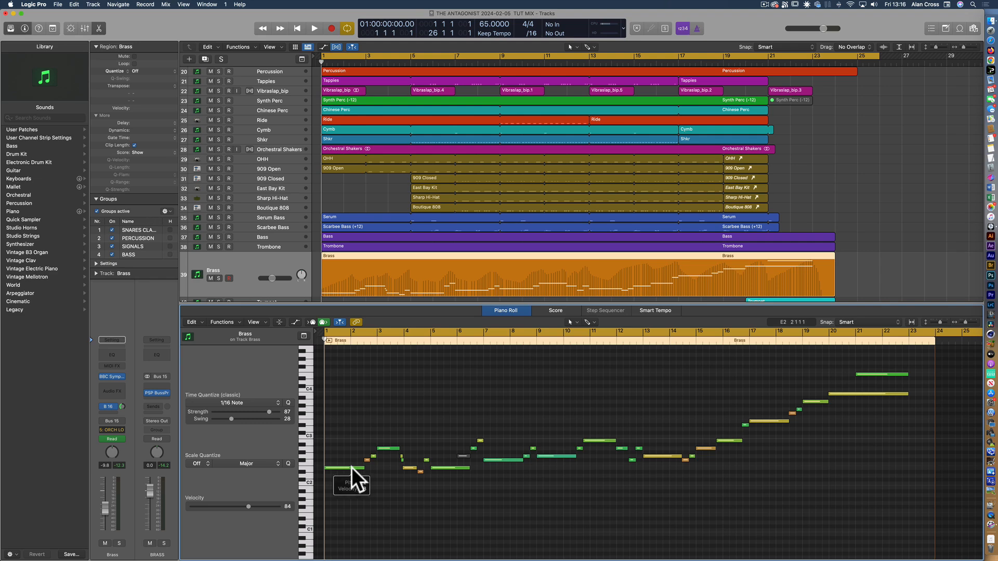
click(218, 278)
key(space)
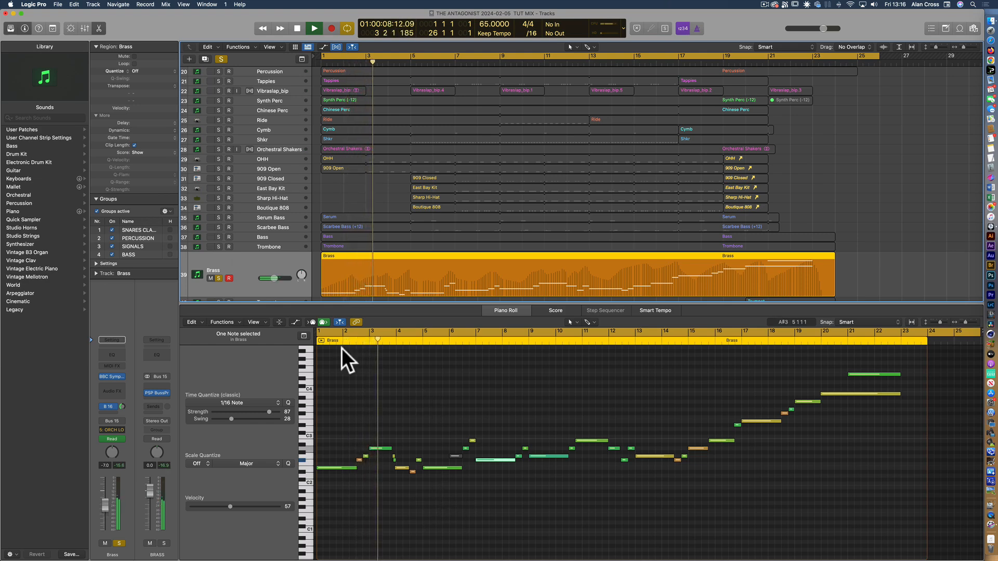
Solo the Trombone track alongside Brass and show the Trombone region's notes in the Piano Roll
scroll(234, 244, down, 4)
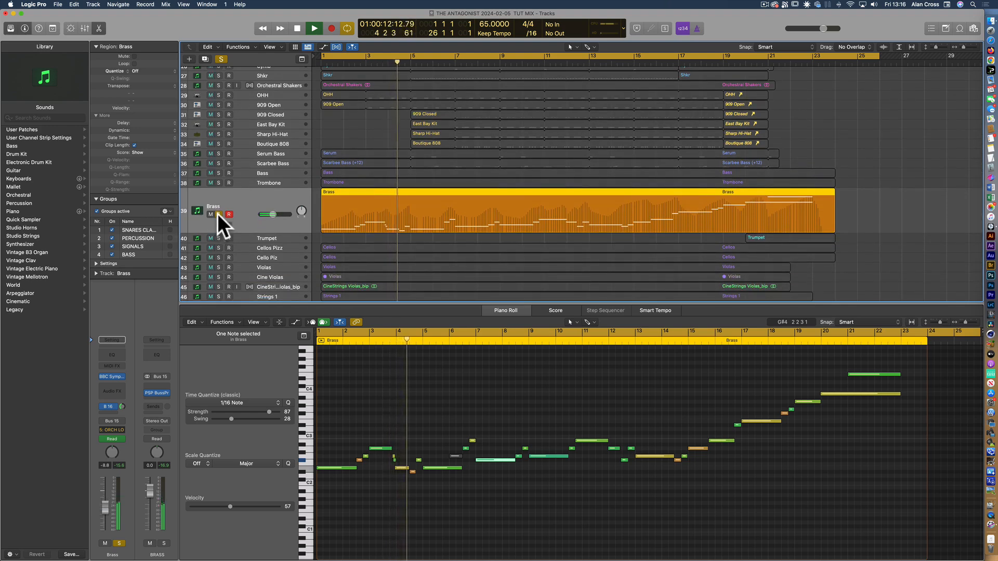
click(218, 183)
click(333, 183)
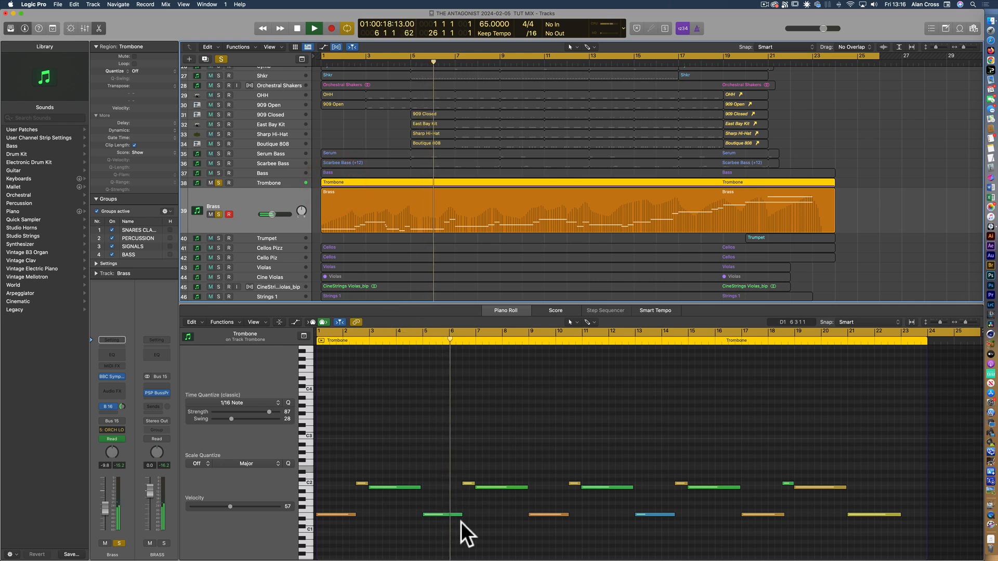
Replace the Brass and Trombone solos with Cellos Pizz and show its notes closer up in the Piano Roll
click(218, 214)
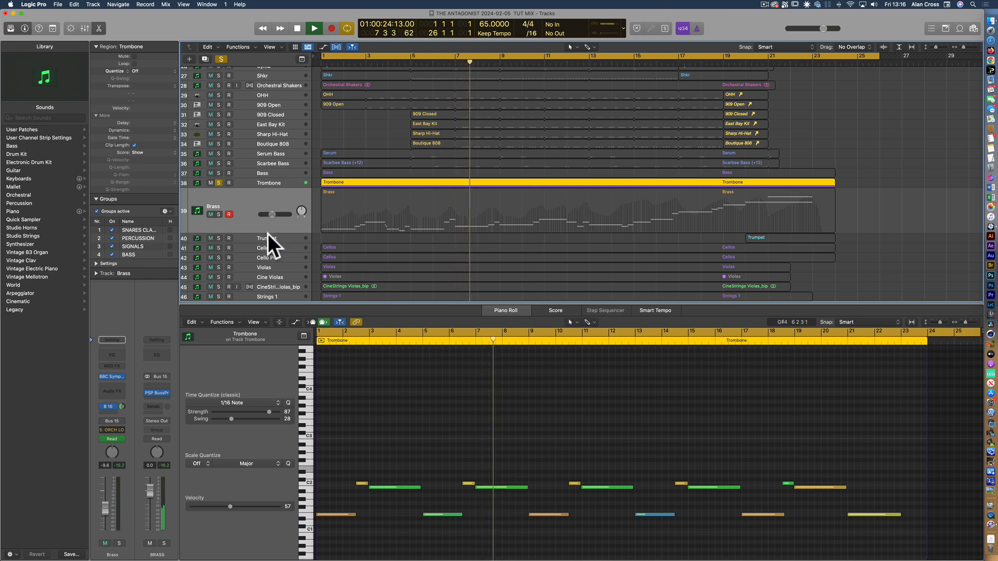
click(220, 182)
click(218, 248)
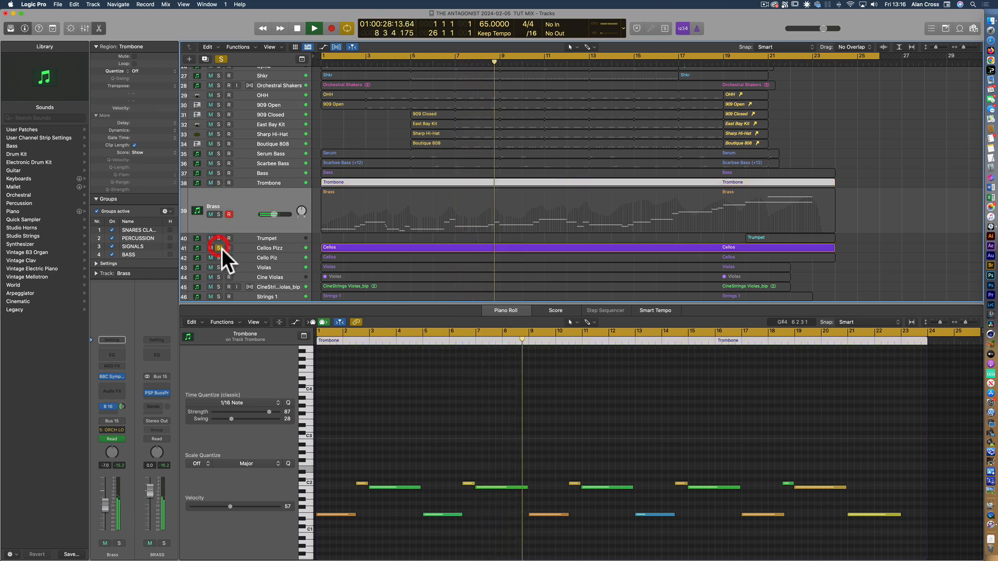
click(389, 247)
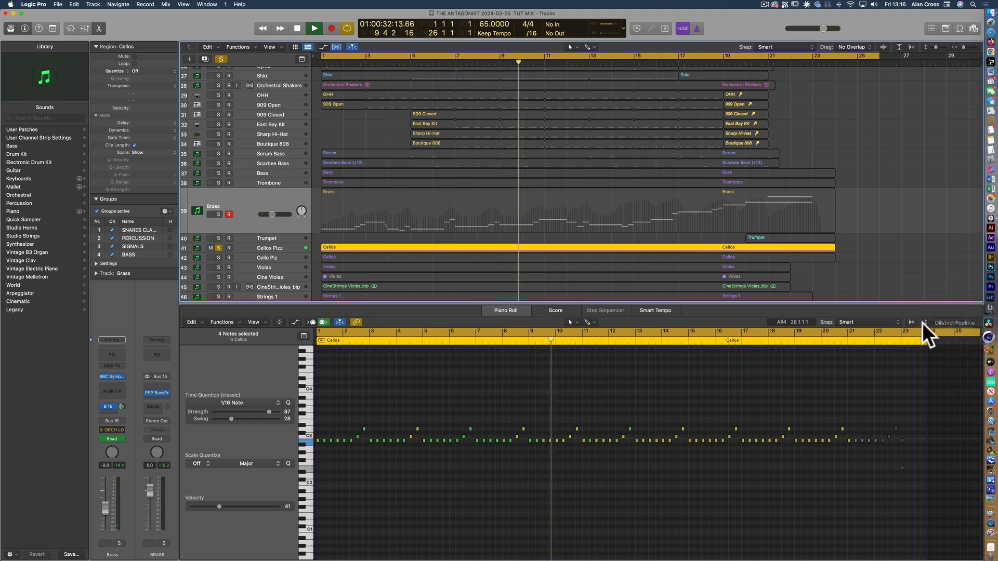
click(969, 322)
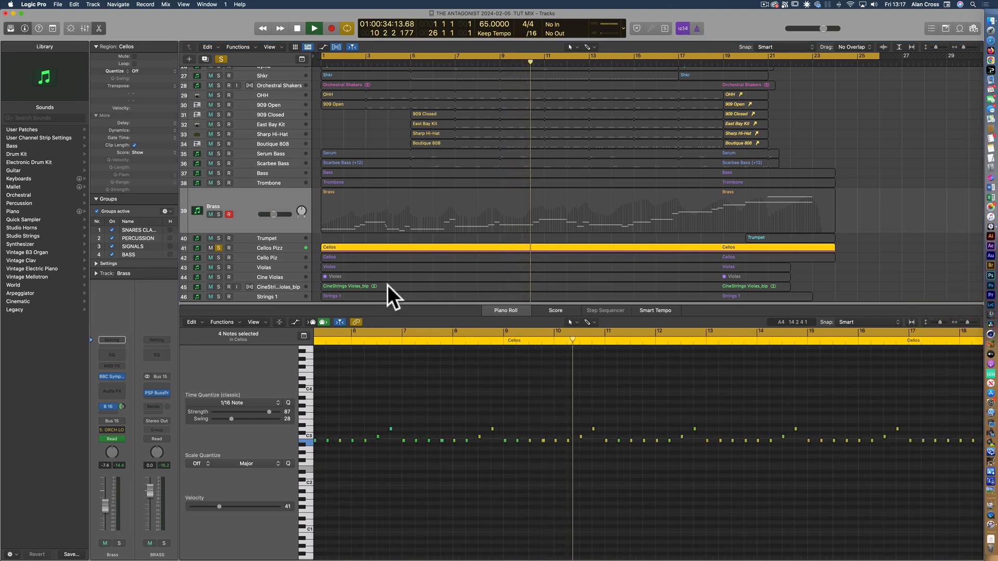
Add Cello Piz and Violas to the soloed tracks and show the Violas region's notes in the Piano Roll
click(219, 257)
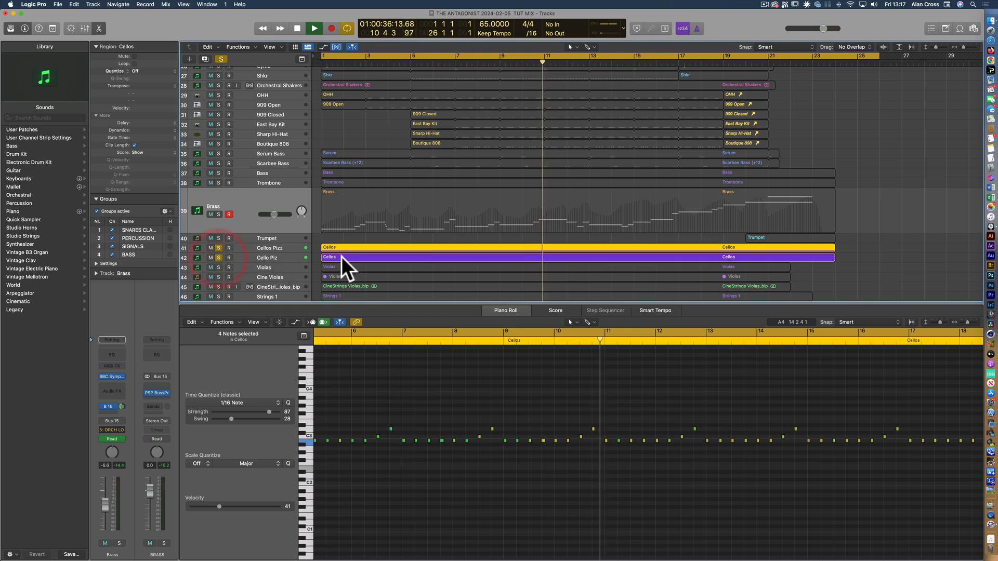
click(341, 257)
click(277, 267)
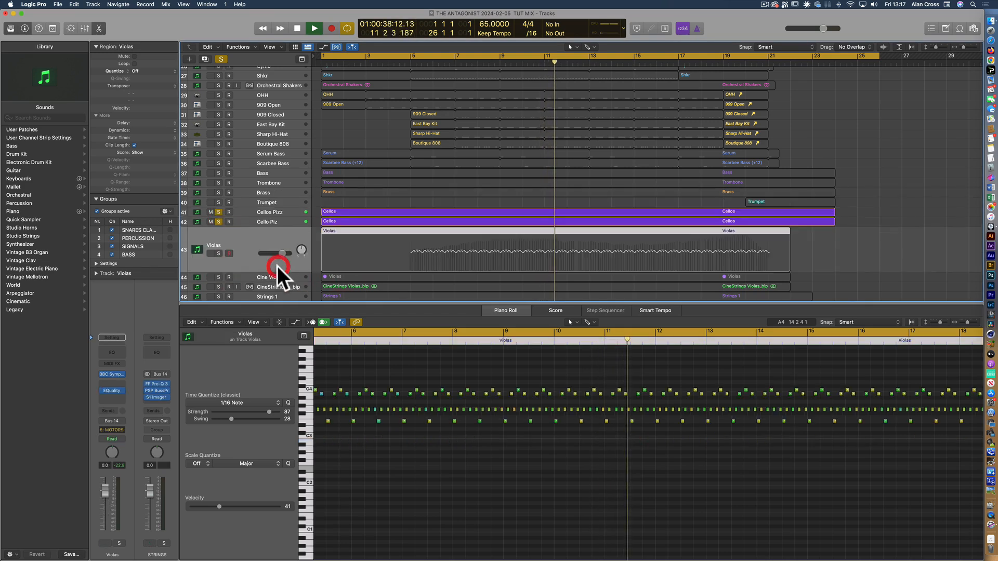
click(219, 253)
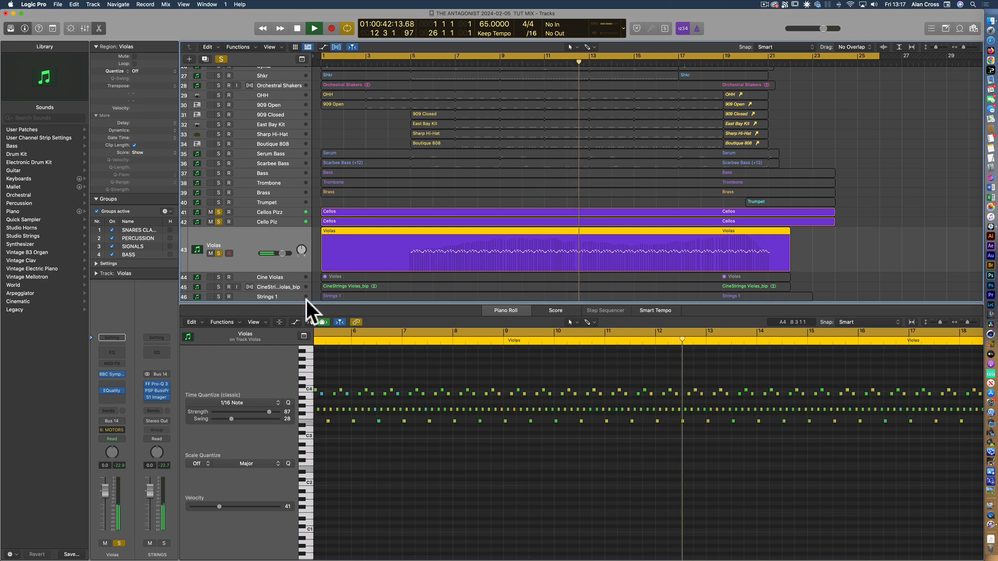
Solo the Cine Violas and CineStrings Violas_bip tracks and briefly play the arrangement from the start with the bounced audio file shown
click(219, 277)
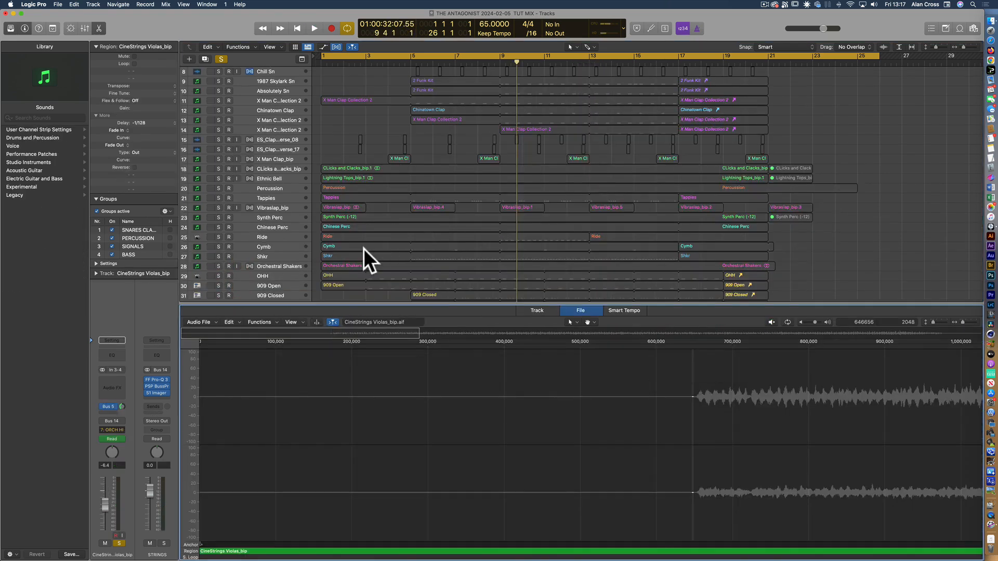
key(space)
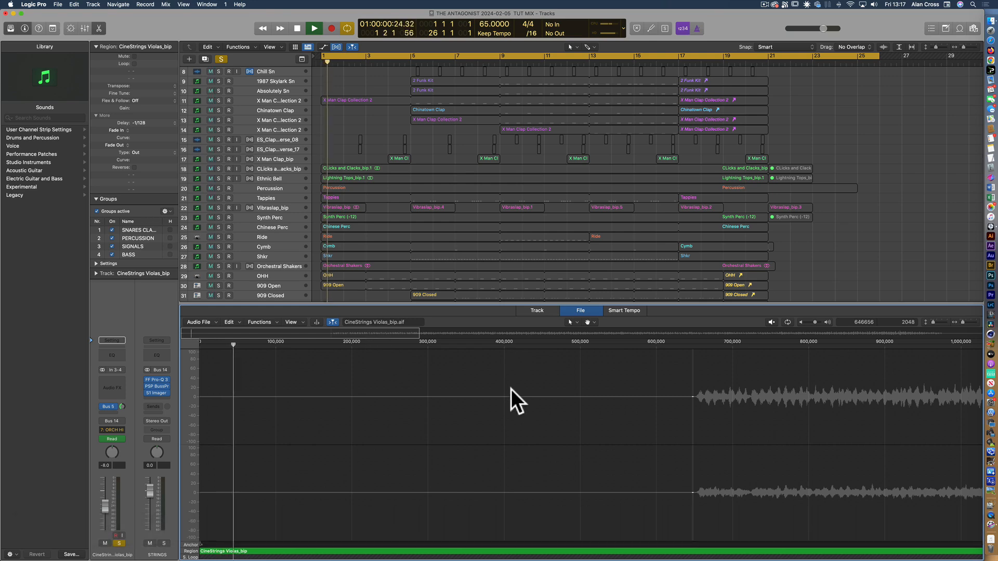
click(348, 295)
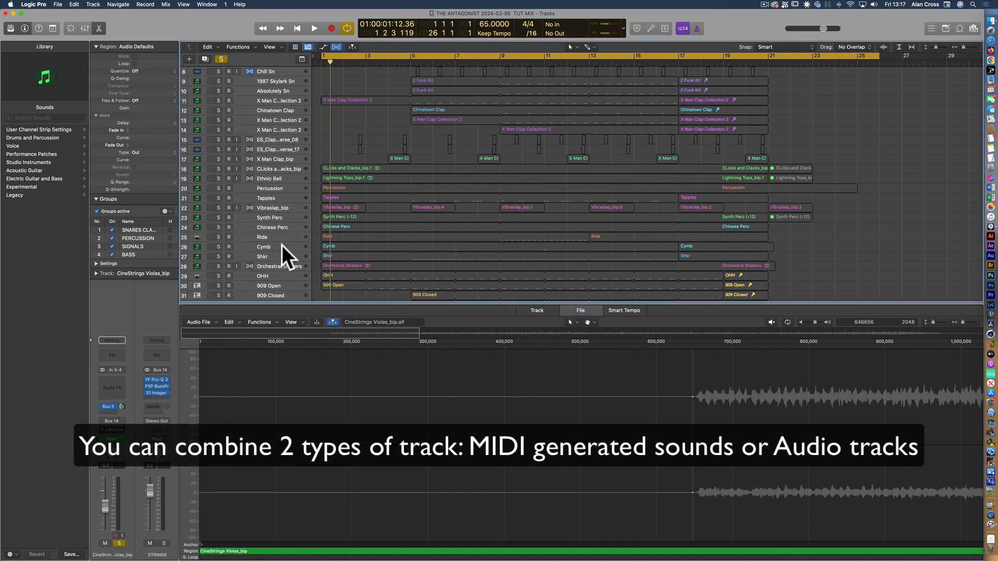
Select the Chinese Perc and Serum Bass tracks in turn to view their MIDI notes in the Piano Roll
click(277, 228)
scroll(274, 260, down, 5)
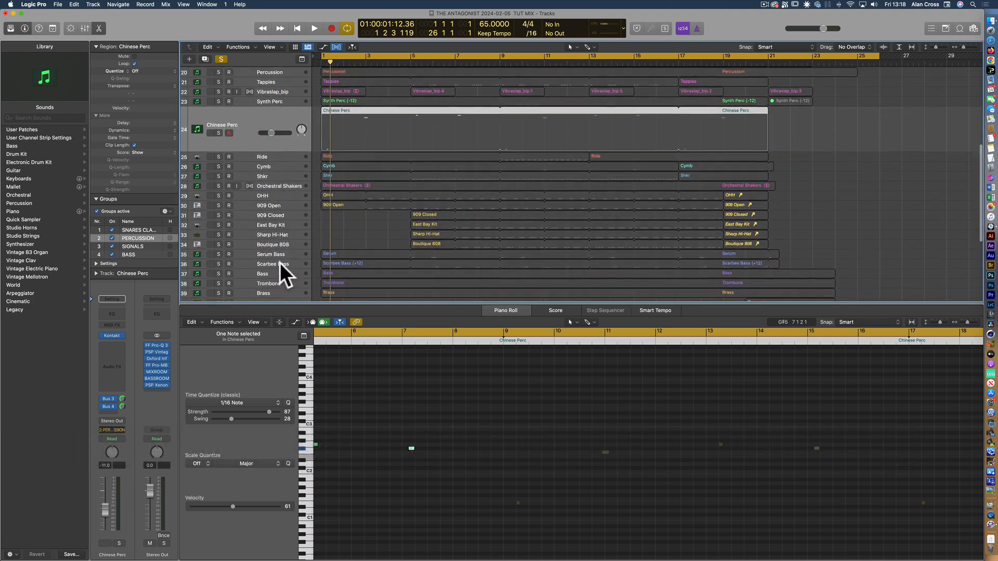
scroll(280, 255, down, 3)
scroll(287, 229, down, 1)
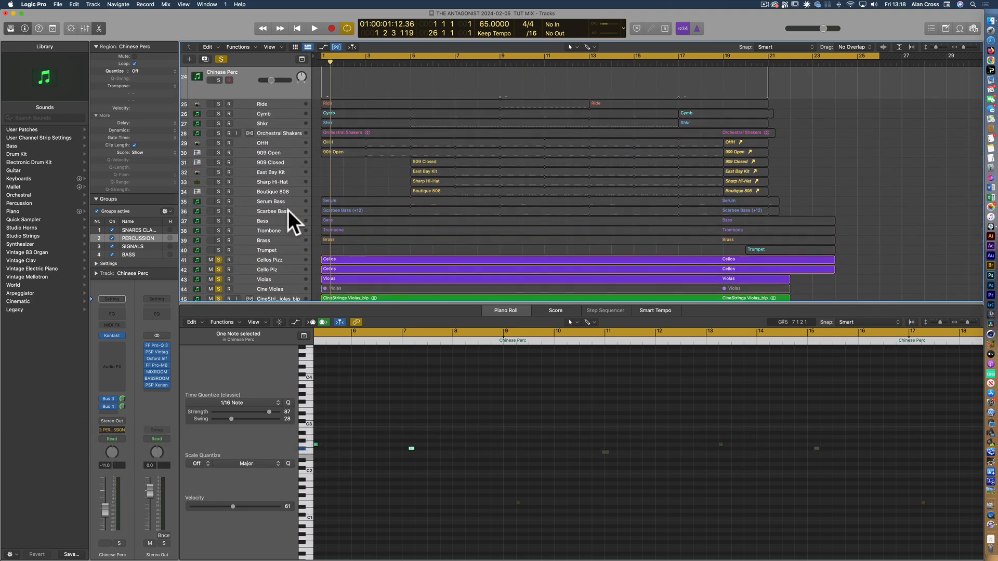
click(288, 207)
click(281, 166)
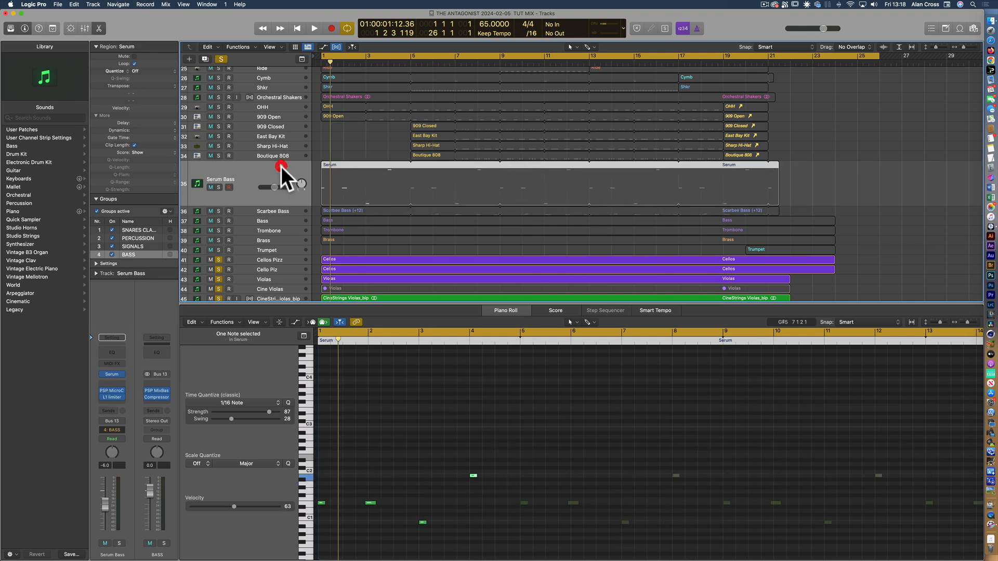
Solo only the Scarbee Bass track, clearing the string solos, and show its region's notes in the Piano Roll
click(280, 208)
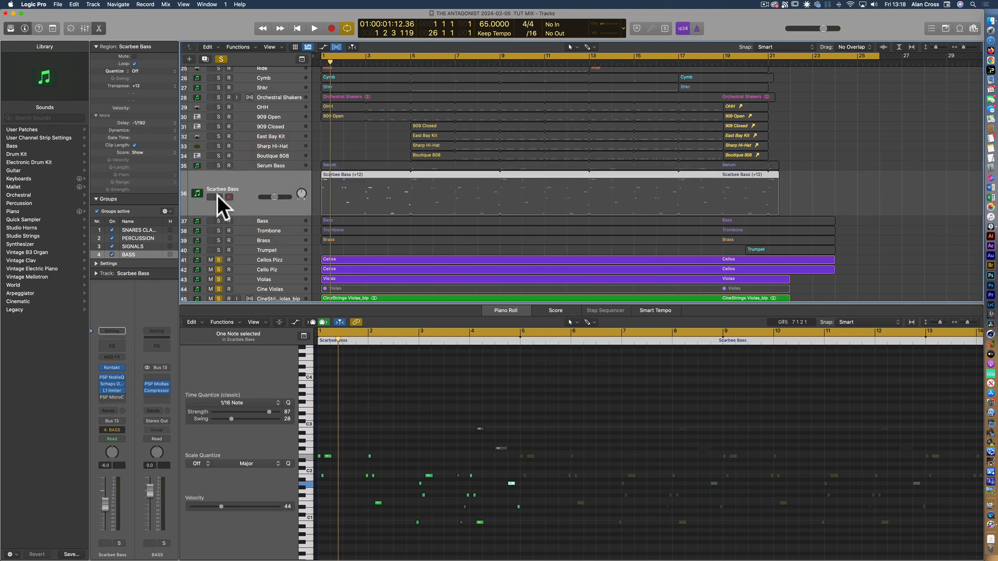
click(218, 197)
click(356, 174)
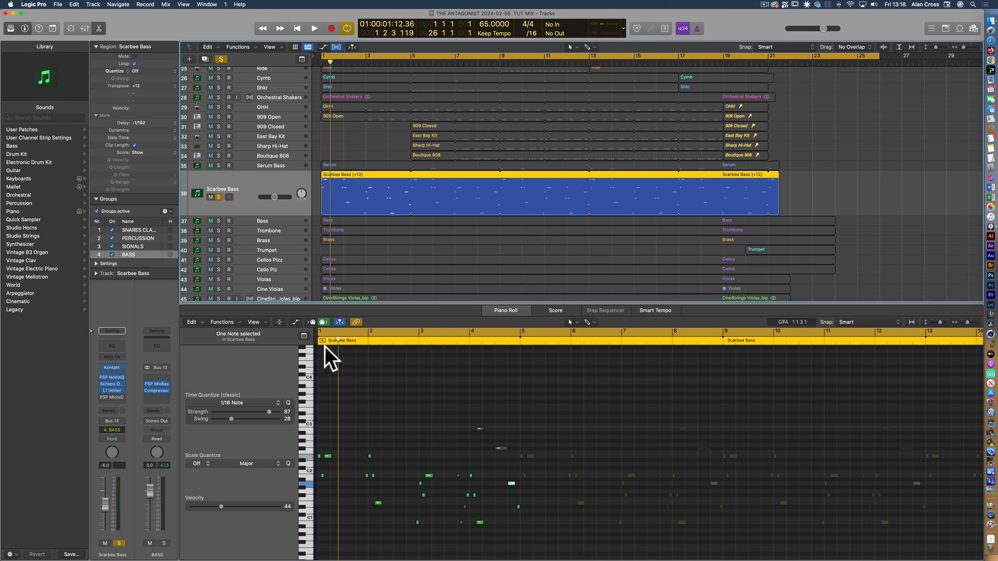
Play the soloed Scarbee Bass track from the start of the arrangement
drag(338, 342, 301, 341)
click(321, 62)
key(space)
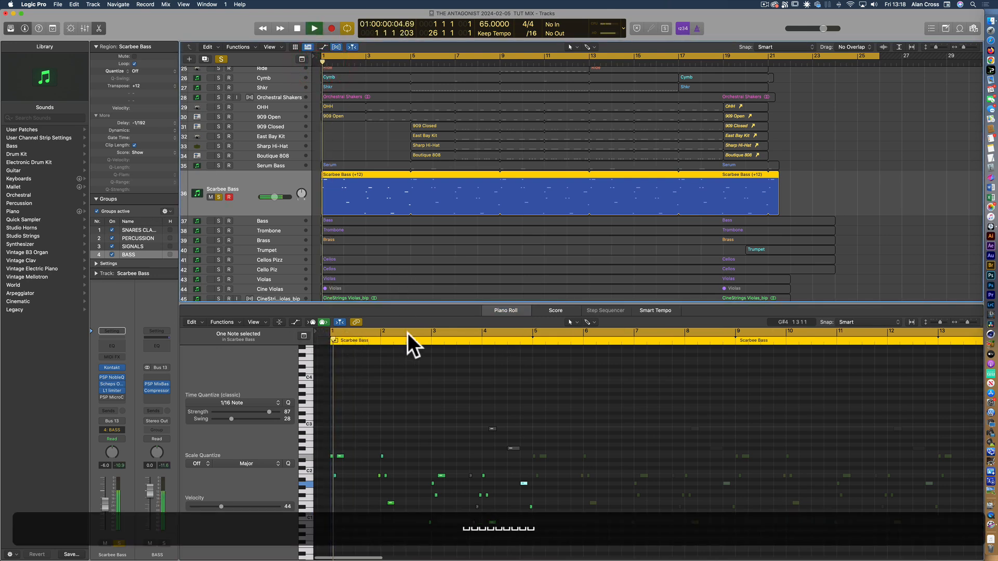
click(269, 182)
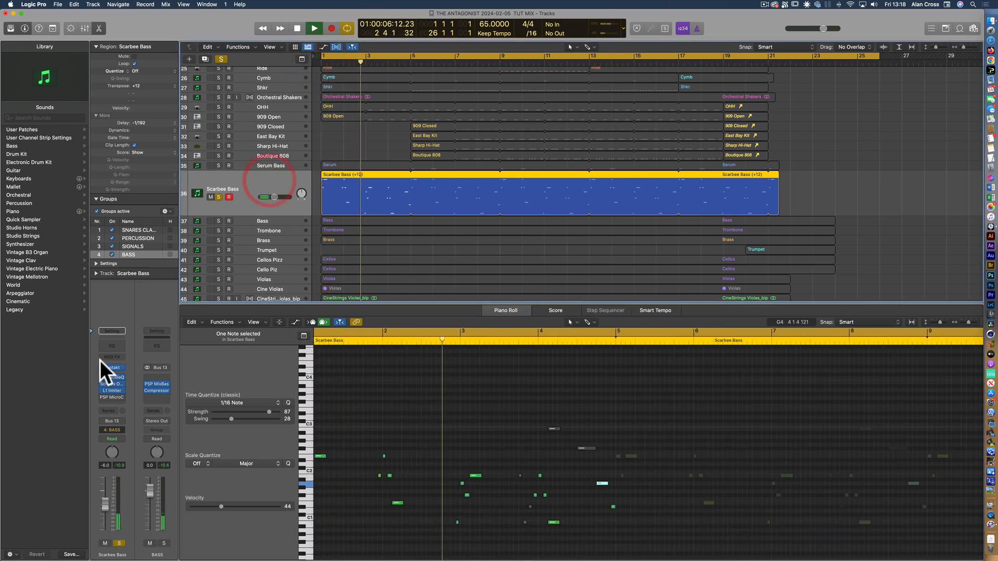
click(130, 361)
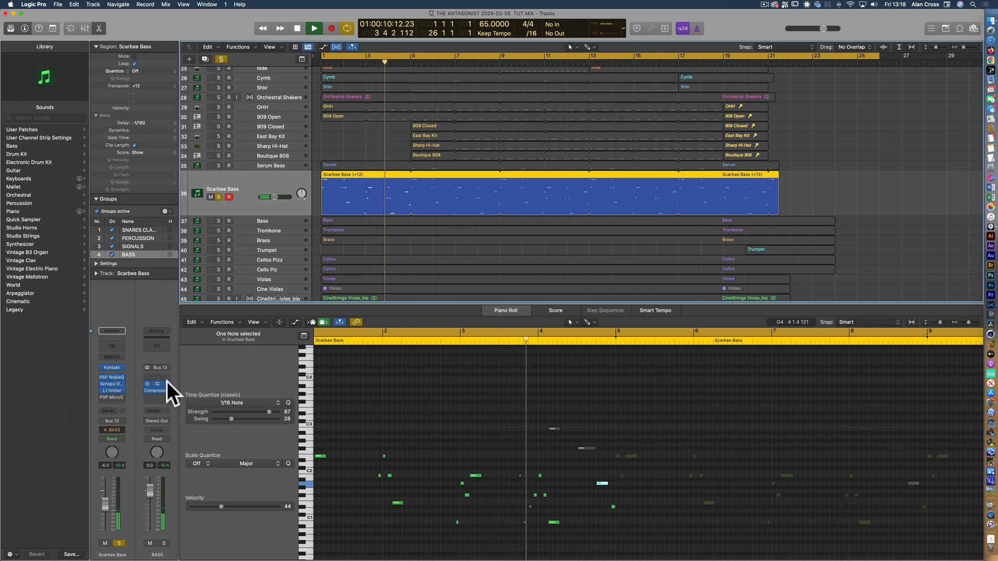
Open the Scarbee Bass track's Kontakt instrument, move its window over the arrangement and collapse the MM-Bass instrument in the rack
click(113, 367)
drag(395, 107, 538, 136)
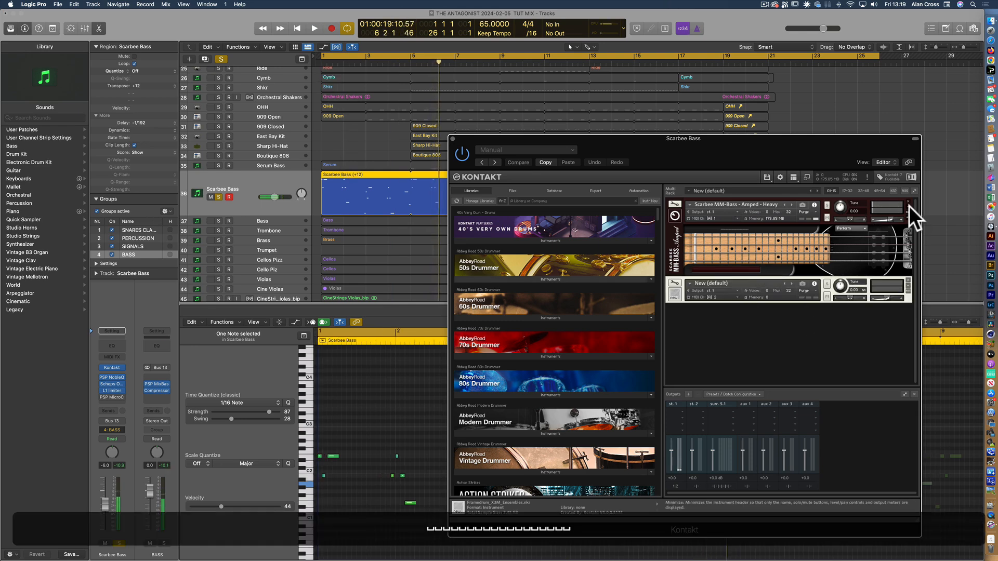
click(908, 206)
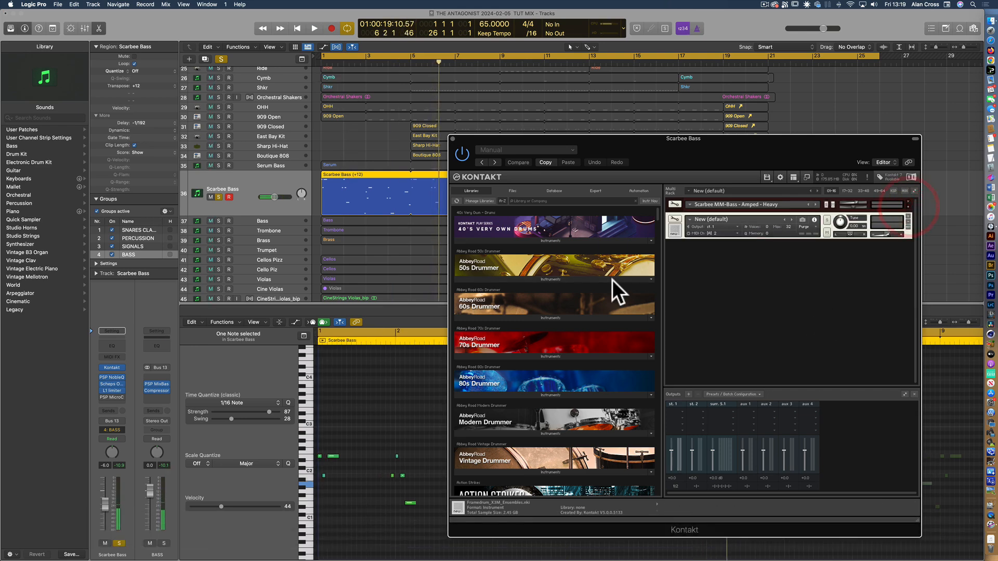
Find Scarbee Rickenbacker Bass in the Kontakt library and add its Palm Muted instrument to the rack
scroll(544, 392, down, 5)
scroll(544, 391, down, 12)
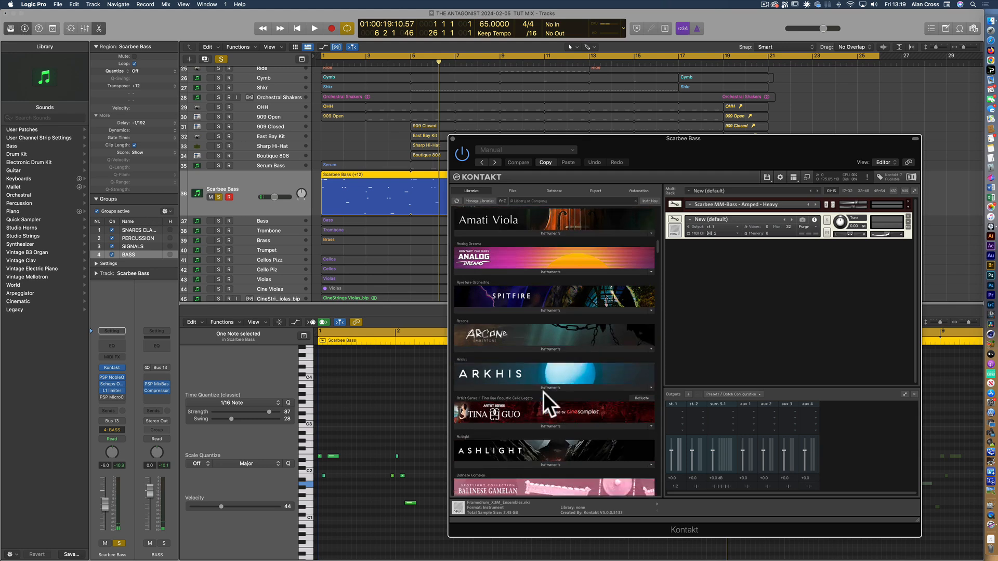
scroll(544, 392, down, 10)
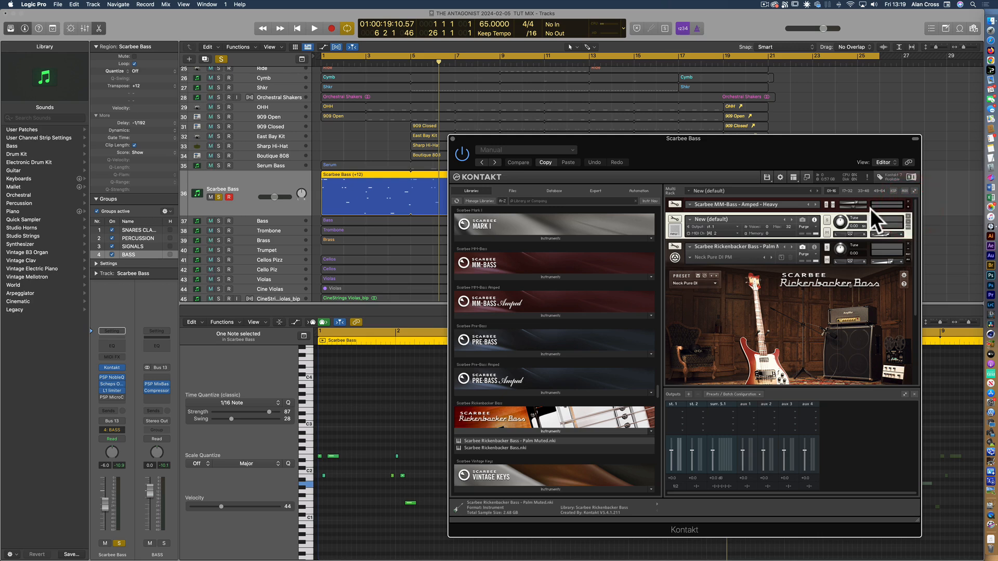
Mute the MM-Bass instrument and audition the Rickenbacker Bass from the start, switching it to the Flame preset
click(833, 205)
key(space)
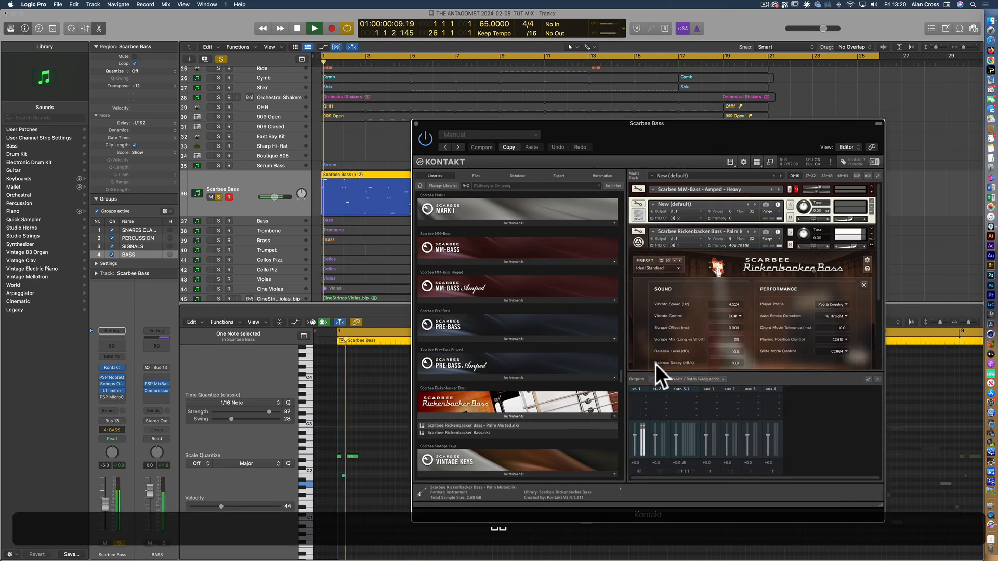
click(678, 266)
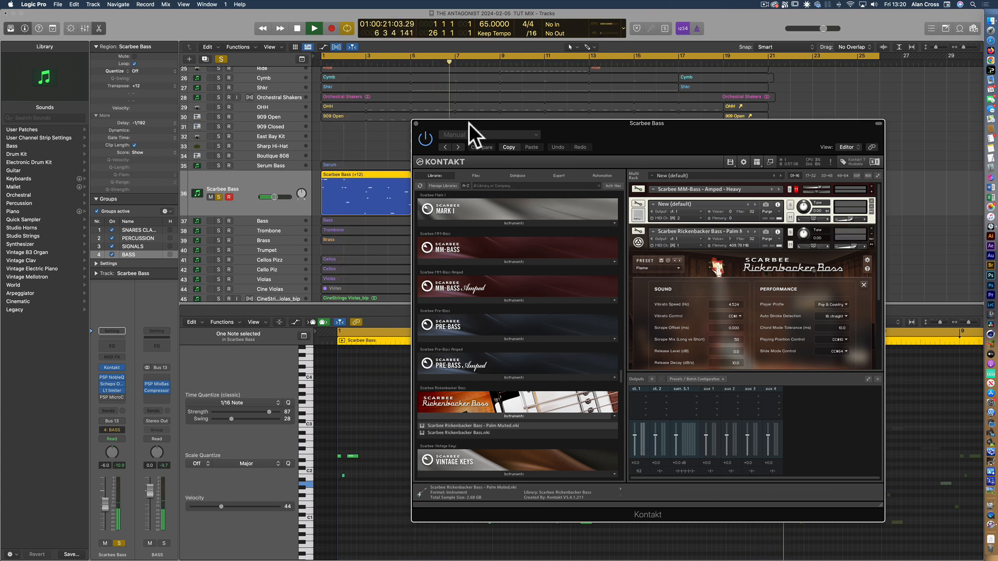
Clear all solos to hear the new bass in the full mix, then stop and return to the start
click(221, 58)
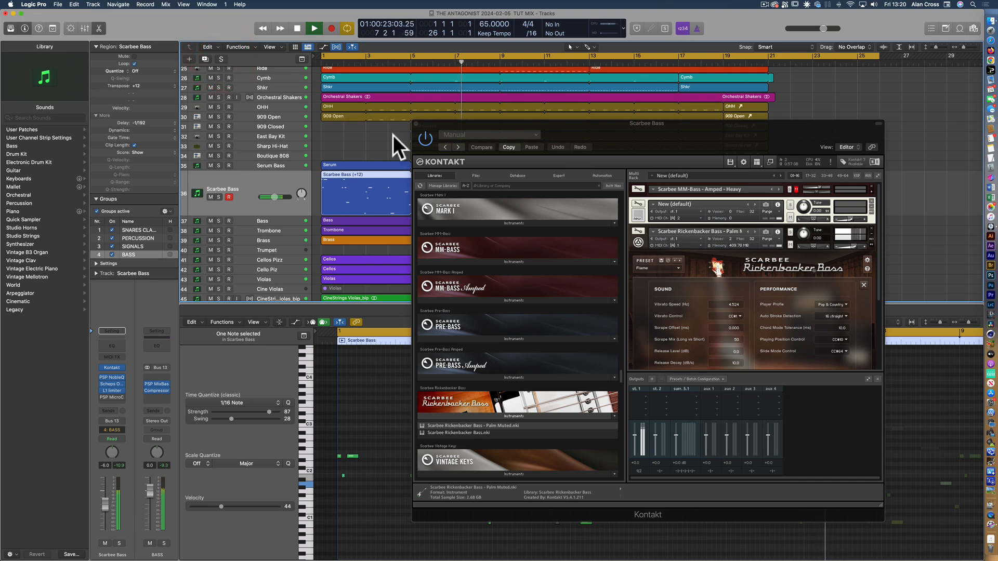
drag(473, 121, 514, 194)
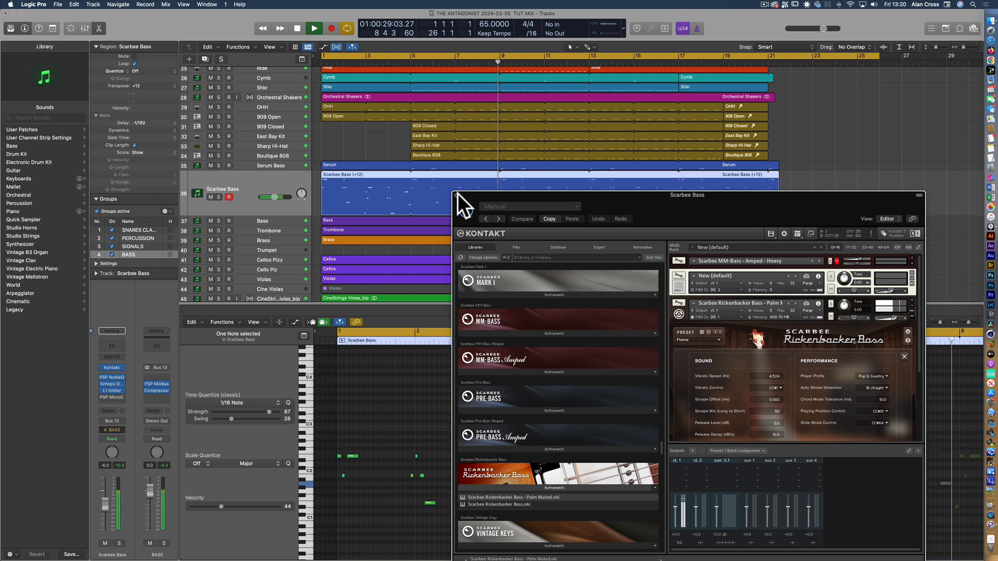
key(space)
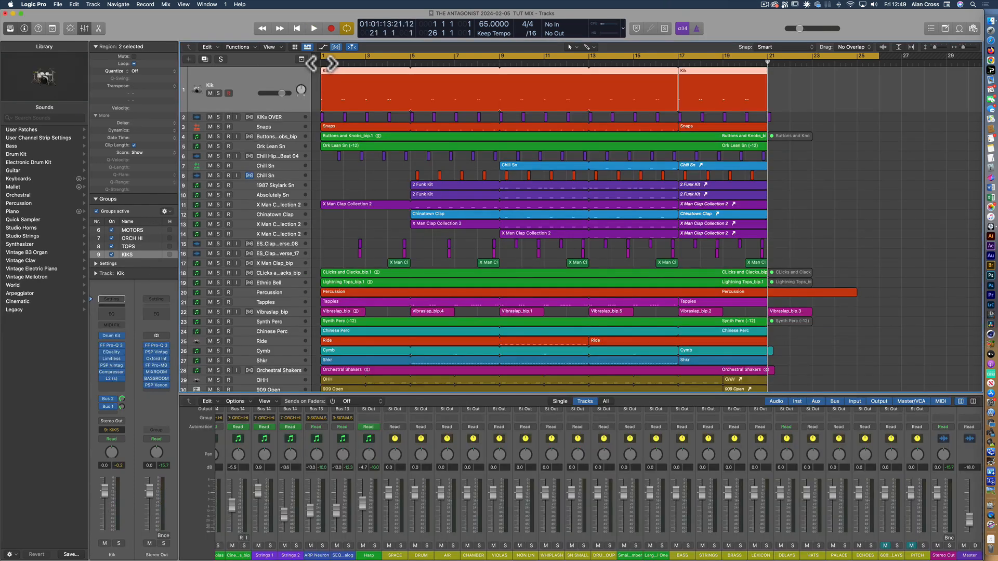
click(320, 62)
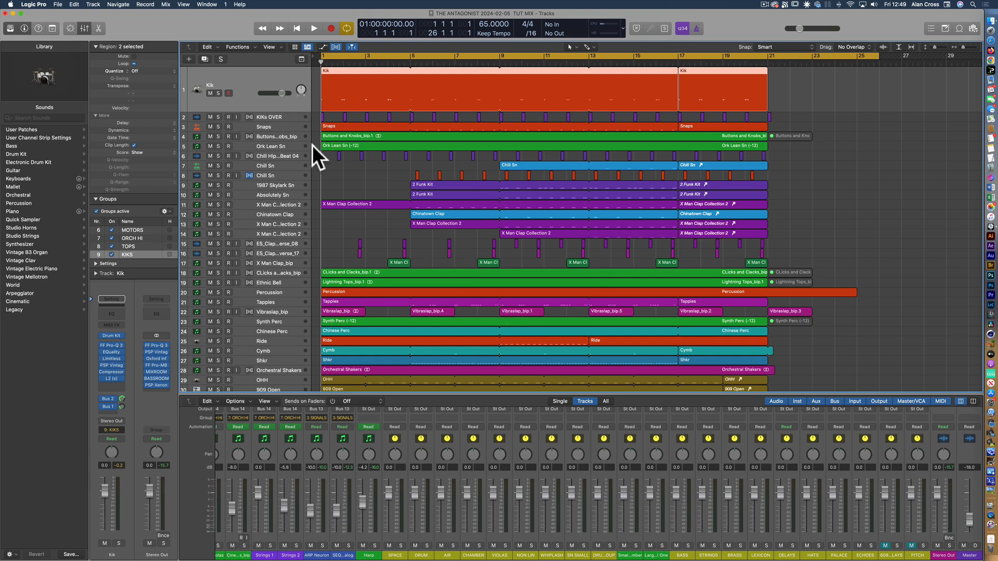
Look over the track list and select the KIKs OVER, Snaps and audio Chill Sn tracks in turn
scroll(345, 208, down, 2)
scroll(345, 200, down, 3)
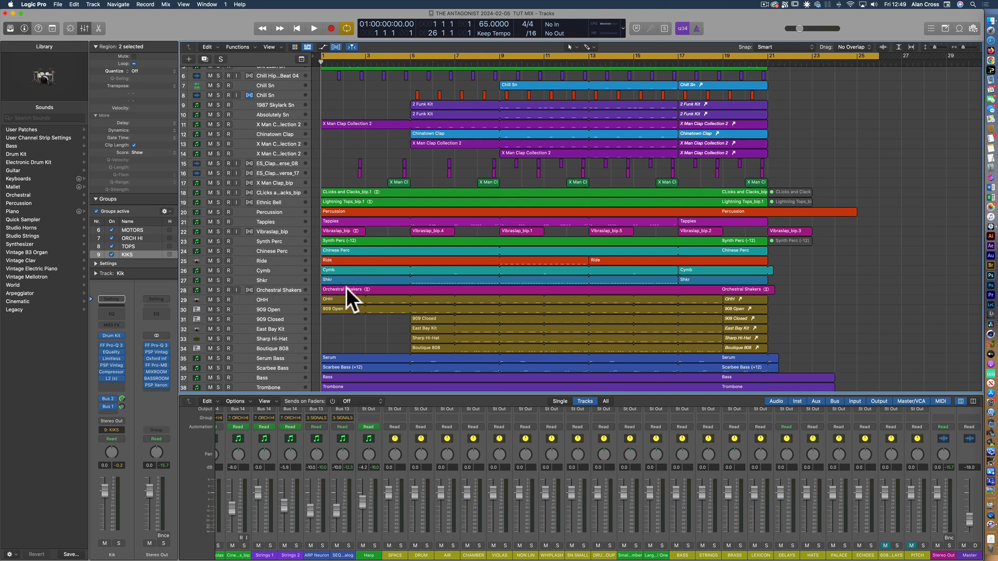
scroll(326, 238, up, 5)
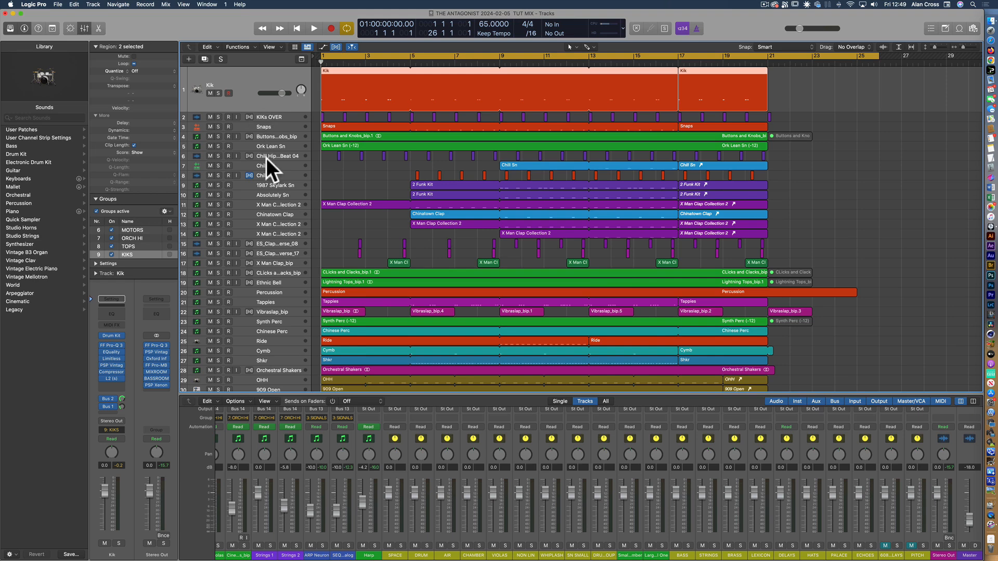
click(270, 117)
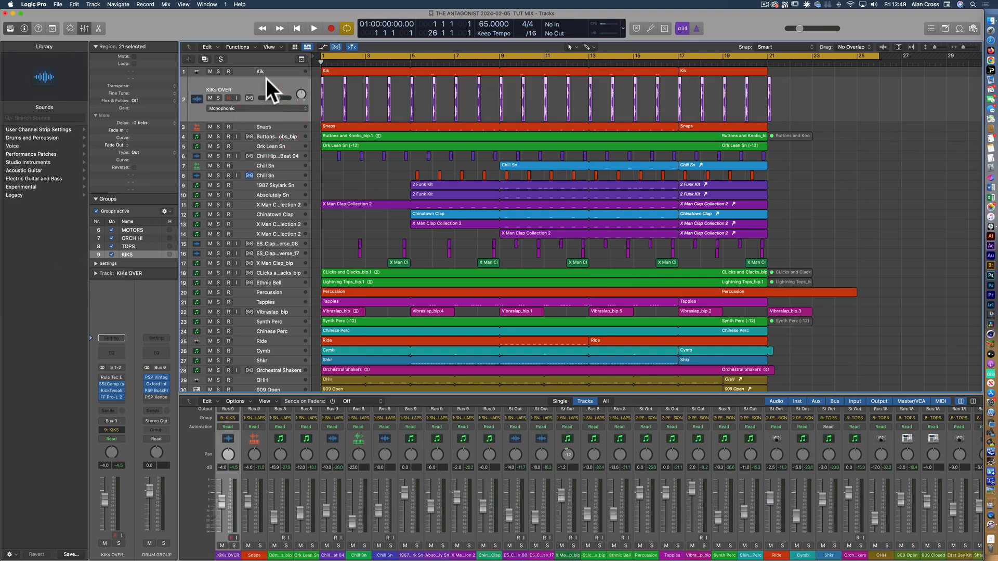
click(280, 124)
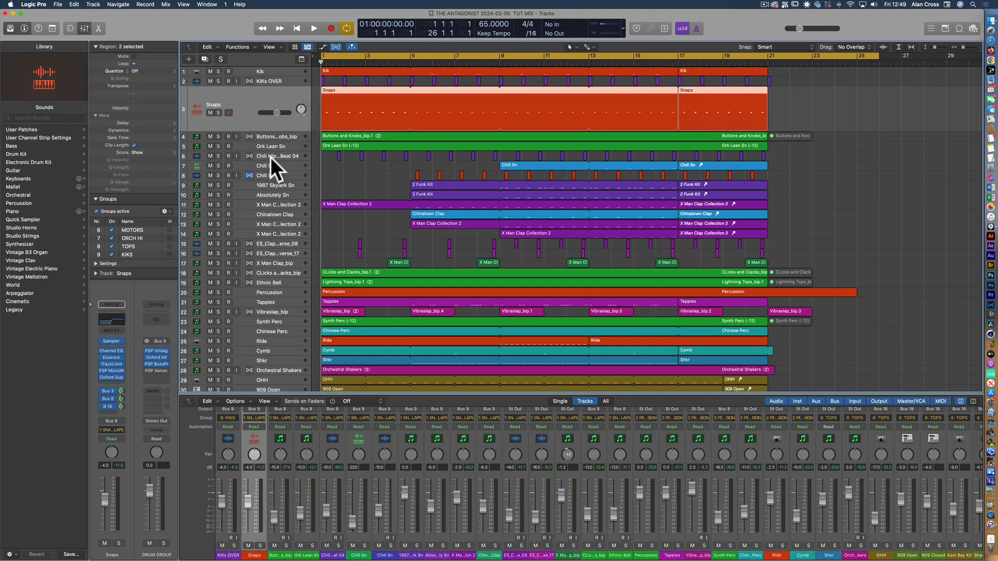
click(274, 174)
click(279, 175)
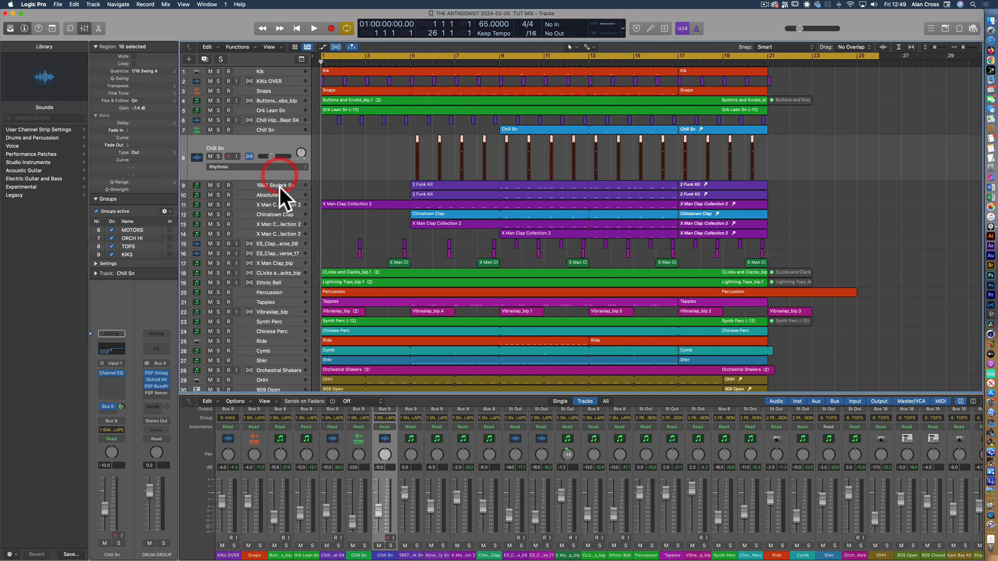
Select the 1987 Skylark Sn, X Man Clap Collection 2, Chinatown Clap, X Man Clap_bip and Ethnic Bell tracks in turn
click(279, 186)
click(285, 204)
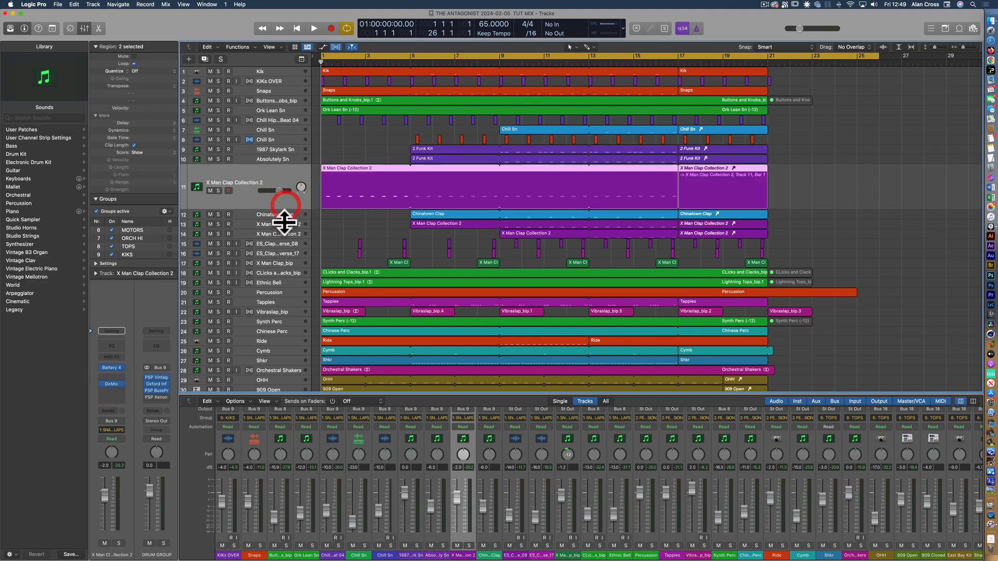
click(286, 216)
click(278, 264)
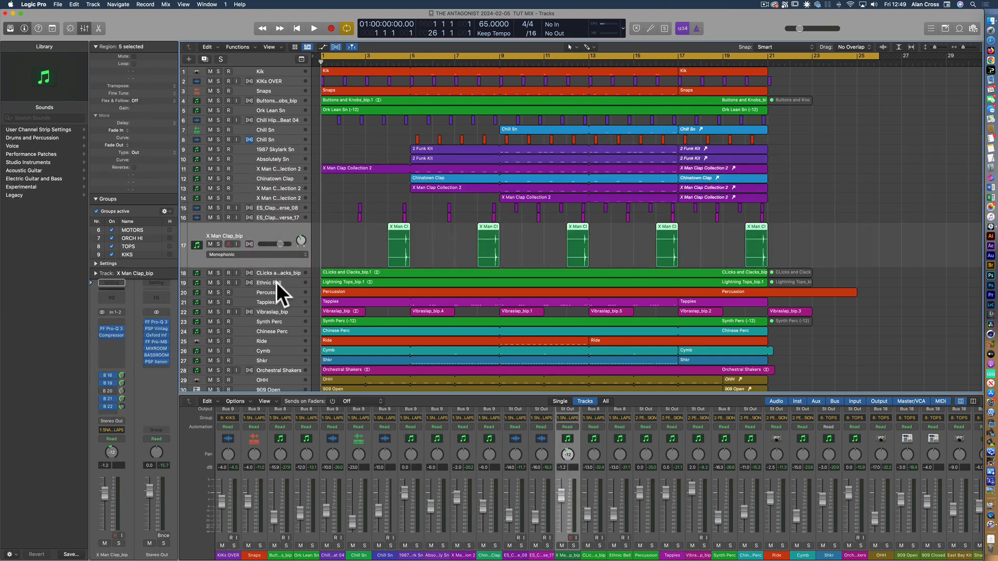
click(276, 282)
Select the Percussion, Tappies, Vibraslap_bip, Synth Perc, Chinese Perc and Ride tracks in turn to view their regions
click(277, 294)
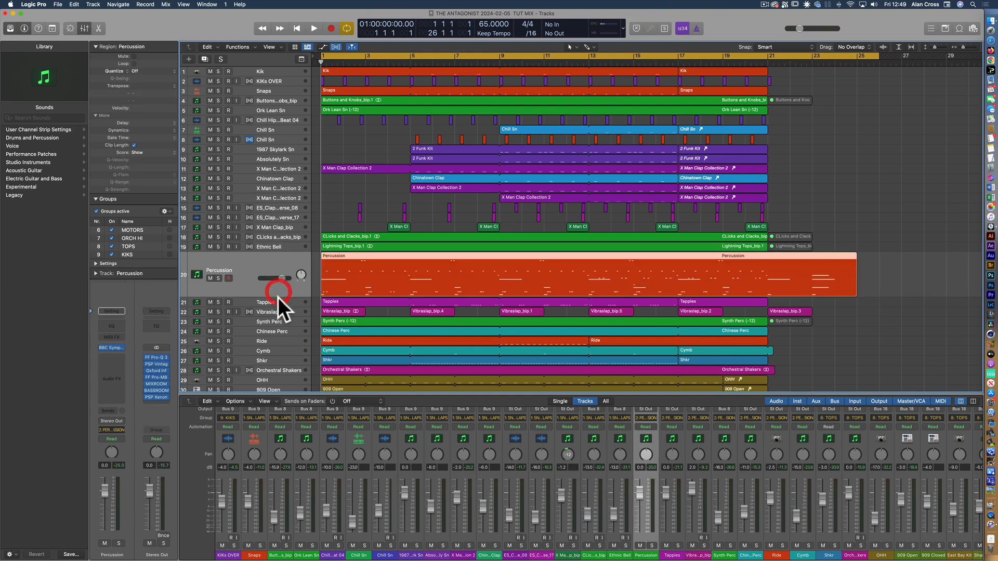
click(279, 301)
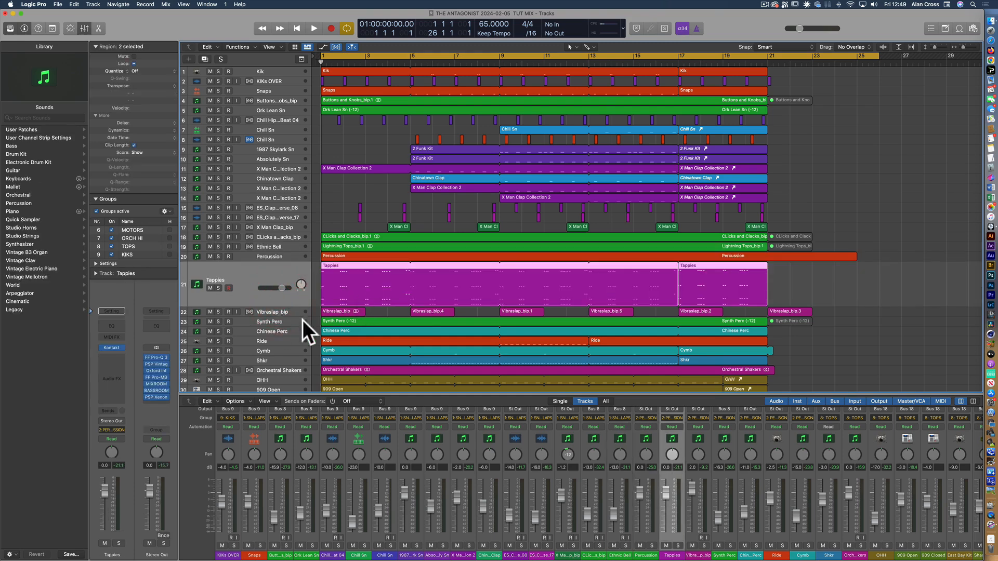
click(275, 311)
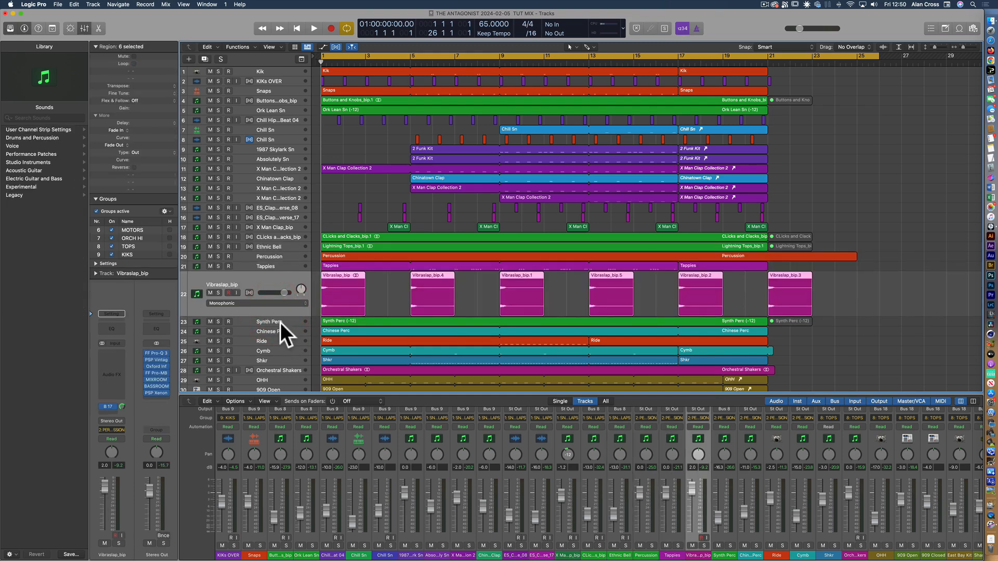
click(281, 322)
click(280, 330)
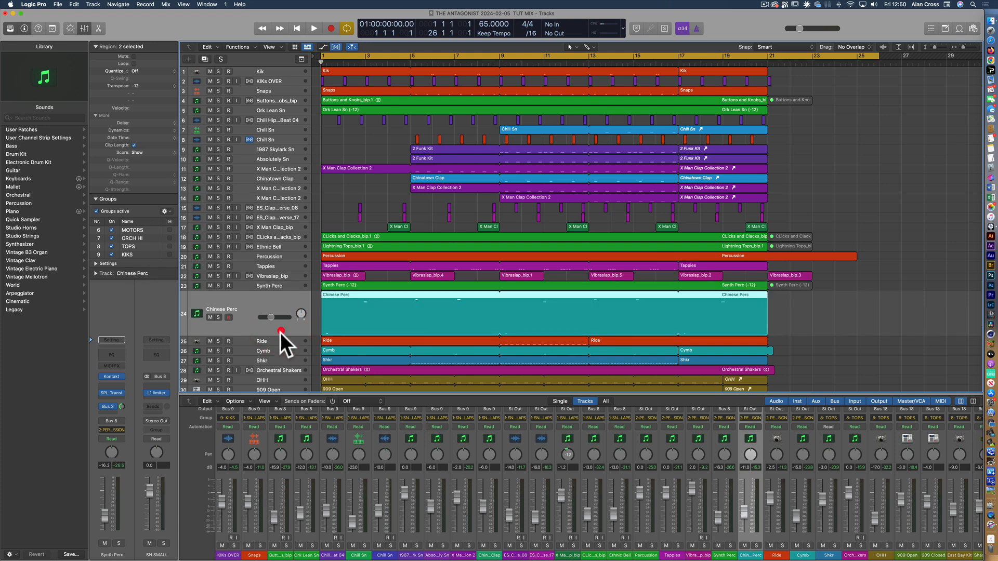
click(279, 338)
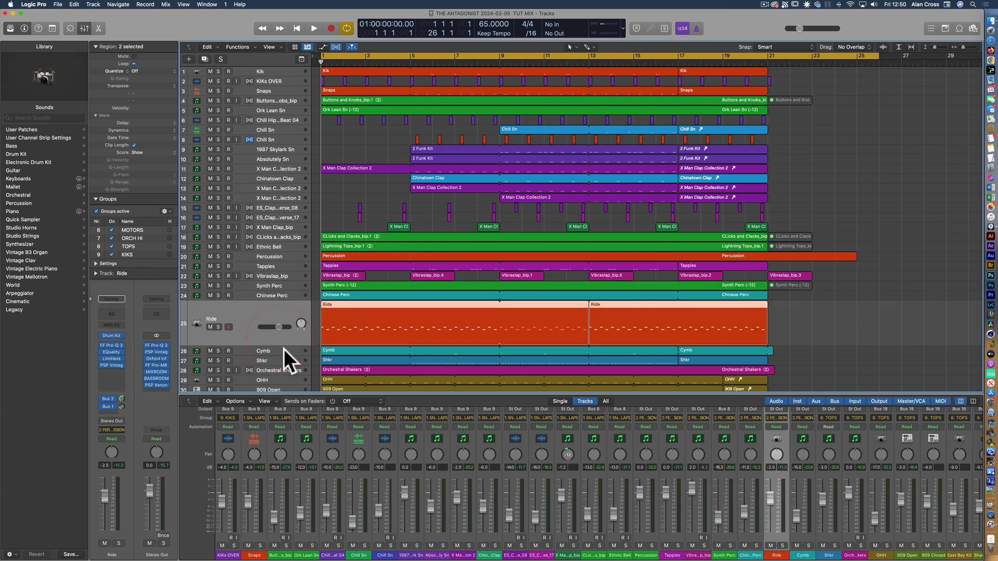
Select the Cymb, Shkr, Orchestral Shakers, OHH, Serum Bass and Scarbee Bass tracks in turn
click(283, 351)
click(284, 361)
click(286, 369)
click(284, 378)
scroll(279, 359, down, 5)
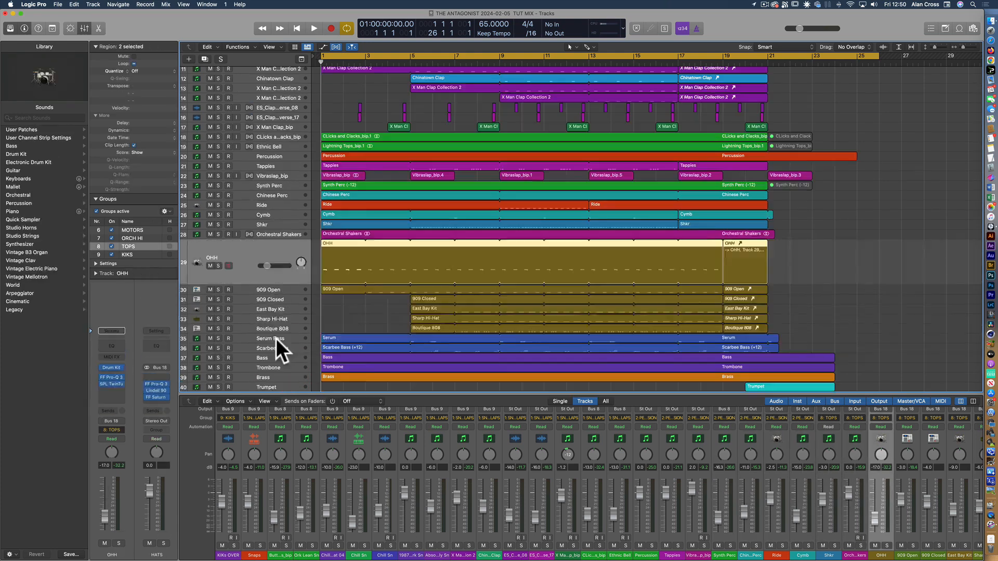
click(276, 339)
click(282, 347)
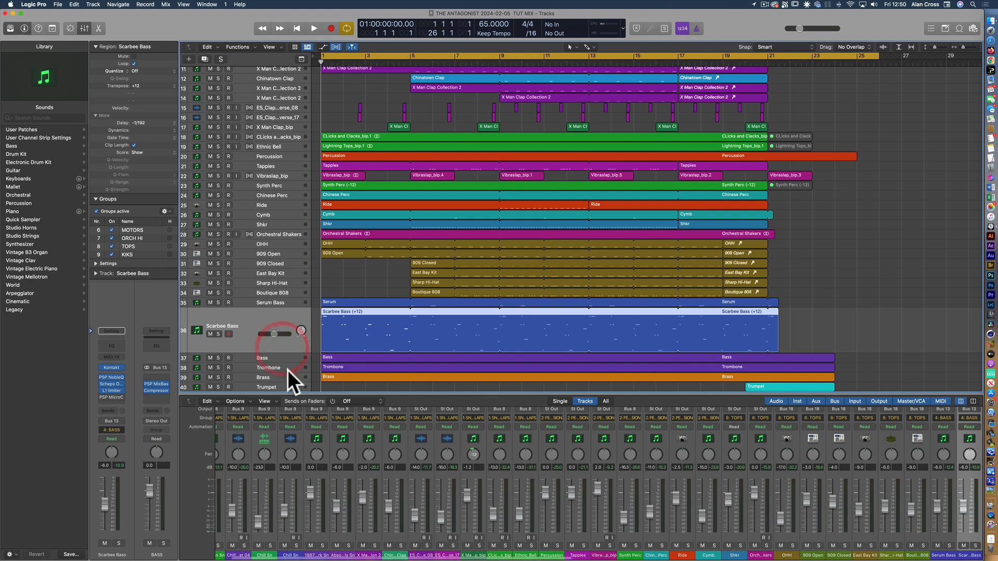
Select the orchestral tracks Bass, Trombone, Brass, Trumpet and Cine Violas in turn
scroll(281, 338, down, 3)
click(276, 320)
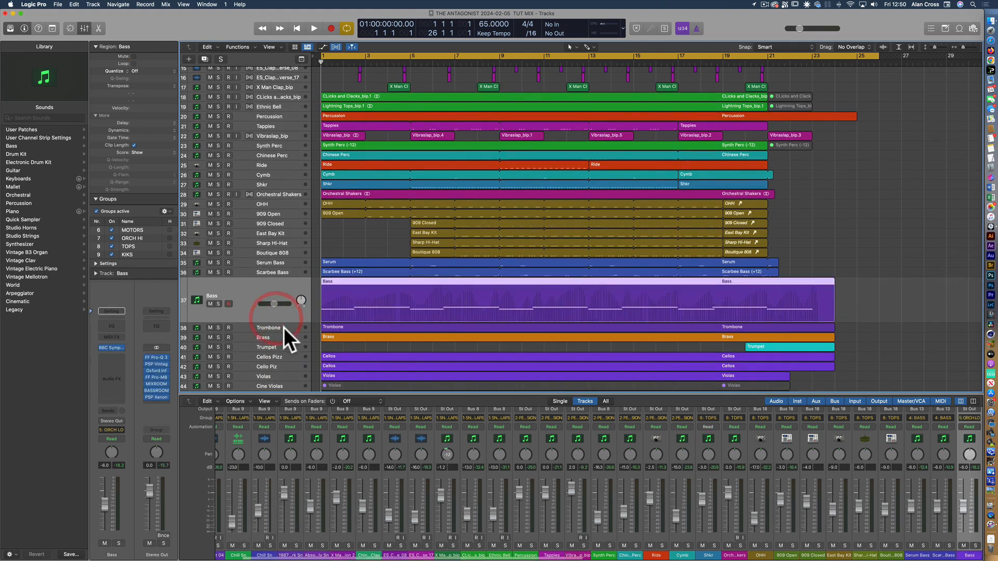
click(284, 328)
click(281, 339)
click(282, 345)
scroll(281, 346, down, 3)
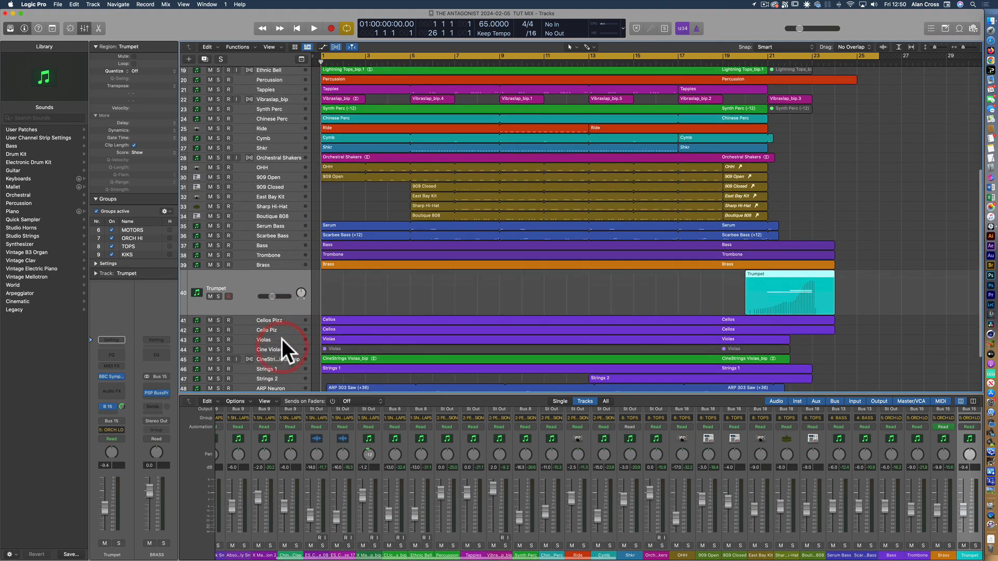
click(282, 349)
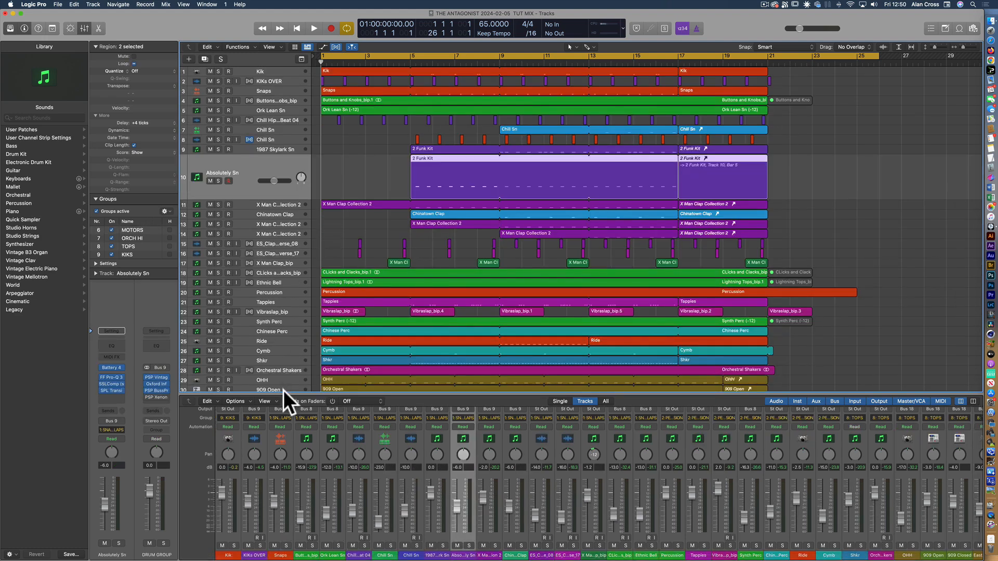
Enlarge the Mixer to show the full channel strips and select the Kik and KIKs OVER channels
drag(282, 394, 237, 229)
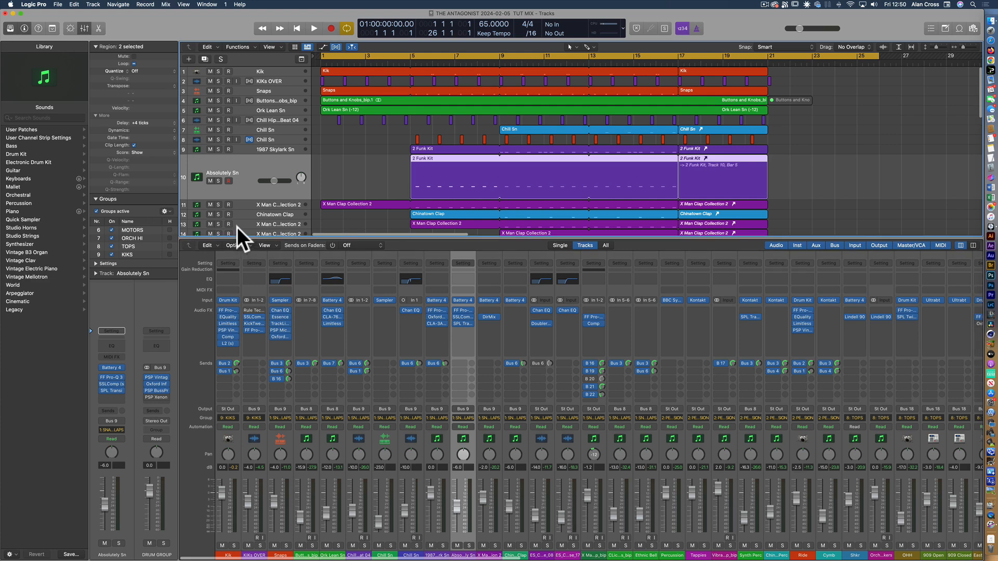
click(228, 553)
click(251, 554)
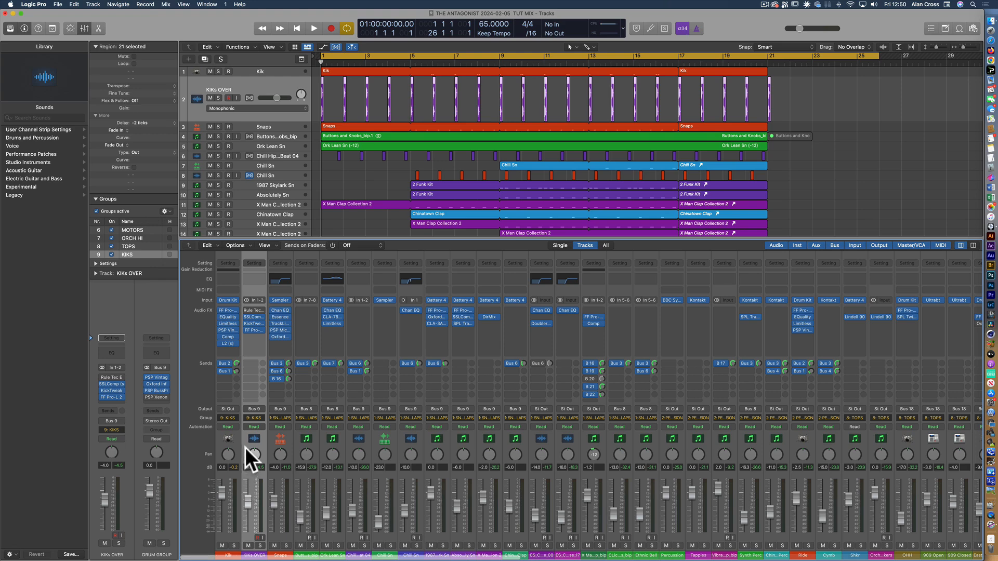
Mute the grouped kick channels through KIKs OVER and unmute them again
click(248, 545)
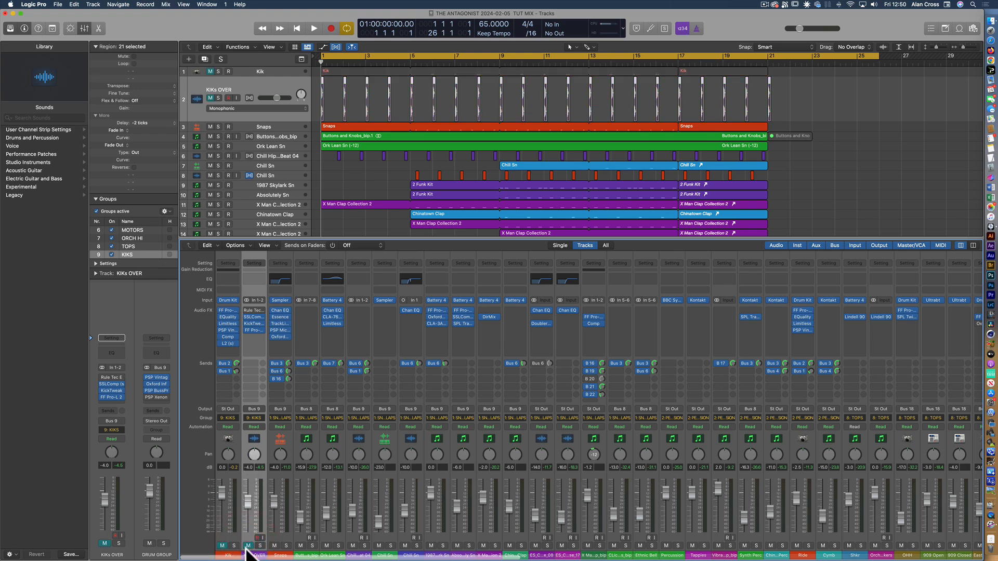
click(249, 546)
Mute the grouped snare and clap channels through Snaps and select the Ethnic Bell channel
click(275, 546)
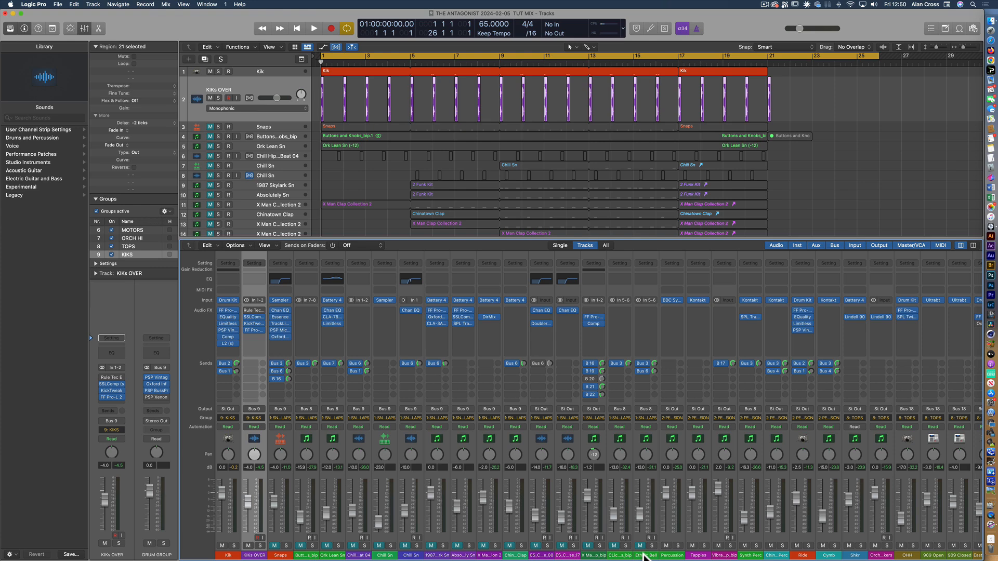
click(644, 555)
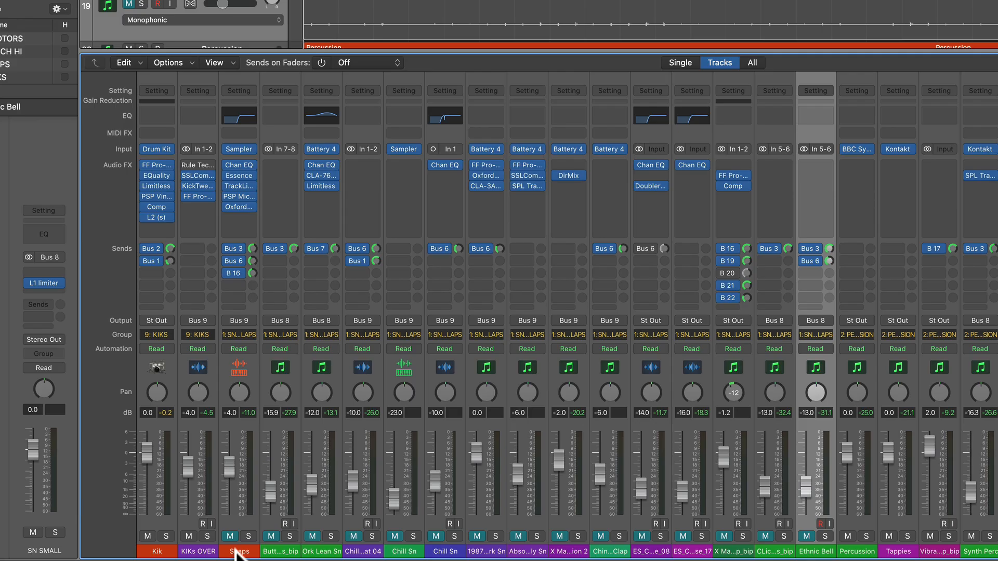
Select all snare and clap channels from Snaps to Ethnic Bell and shrink the Mixer to reveal their tracks
shift+click(278, 555)
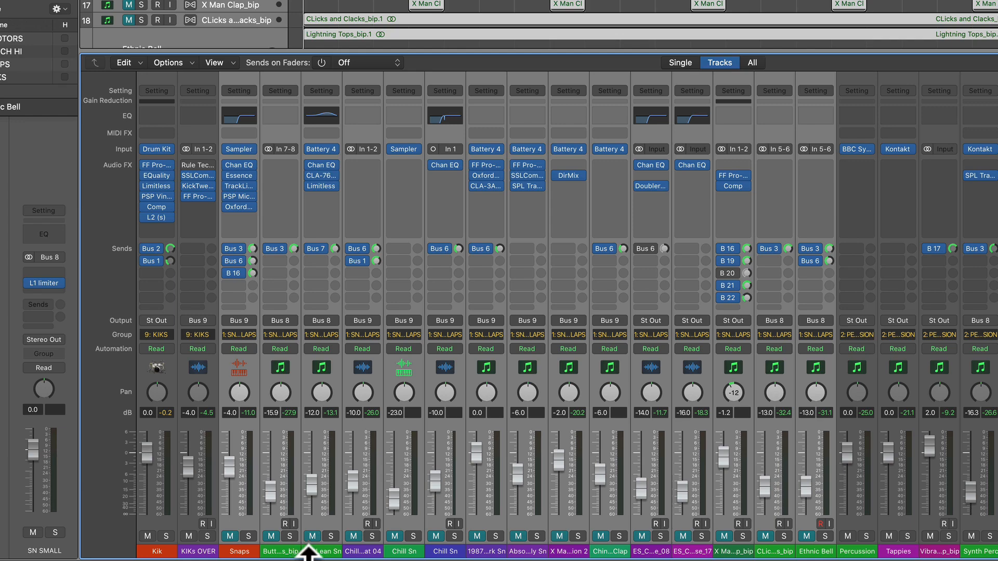
scroll(267, 11, up, 1)
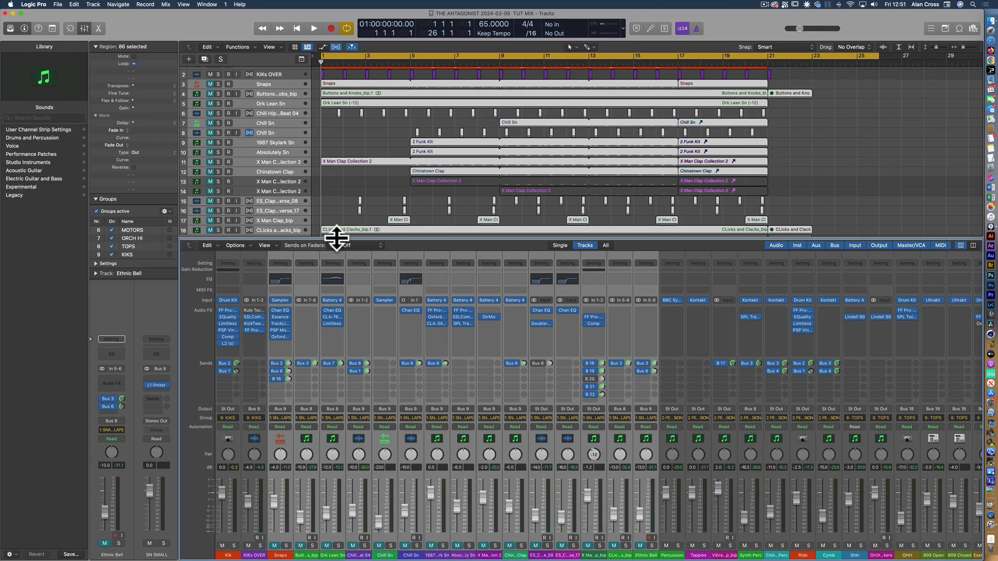
drag(330, 51, 330, 131)
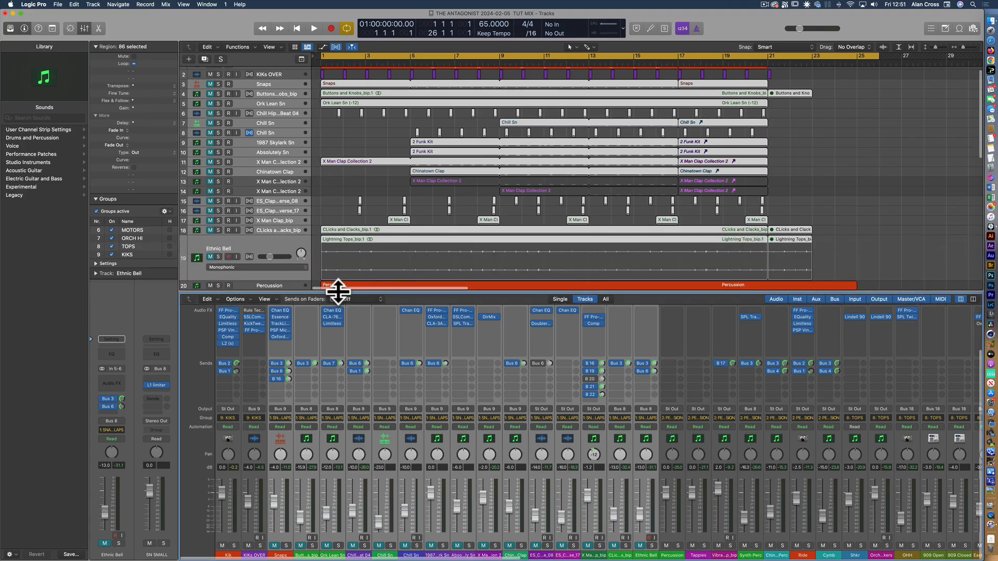
Toggle the mute of the grouped snare and clap channels, leaving them unmuted
click(300, 546)
click(300, 546)
click(299, 546)
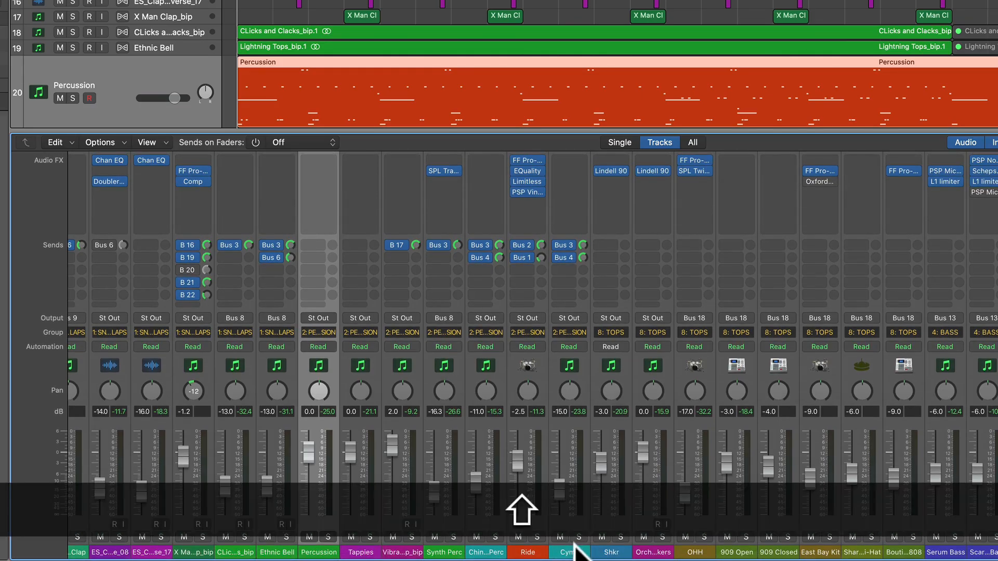
Select the channels from Percussion to Cymb, mute them as a group and unmute them again
shift+click(557, 549)
click(554, 536)
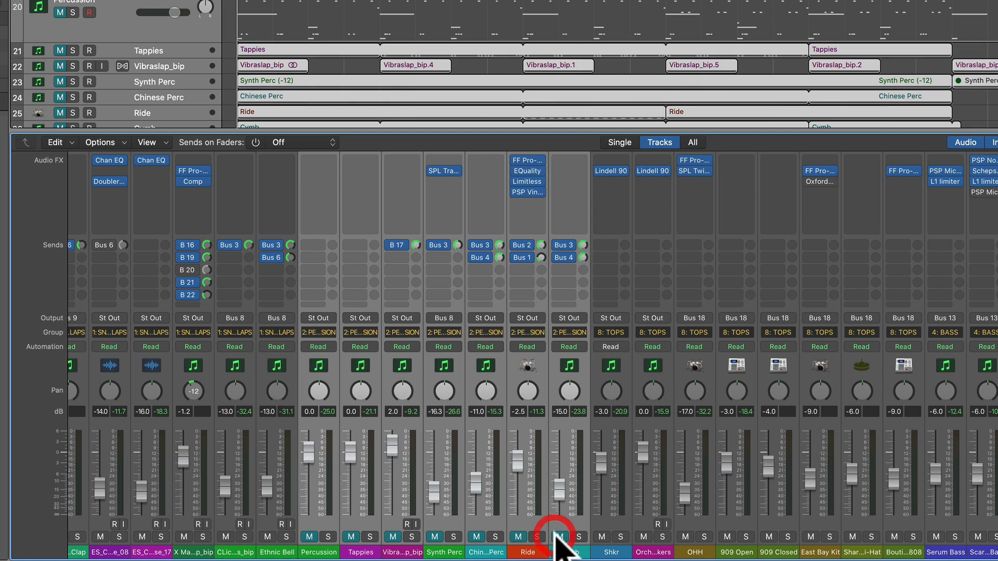
Select the TOPS group's channels from Shkr to Boutique 808
click(609, 550)
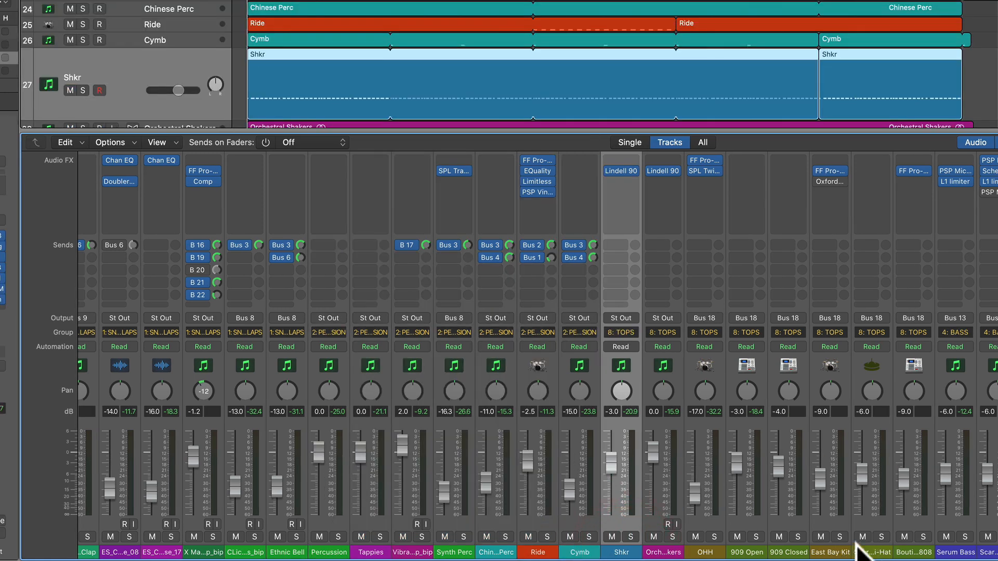
shift+click(902, 550)
scroll(905, 550, right, 5)
scroll(639, 551, right, 5)
Select the Serum Bass channel, followed by the low orchestral channels from Bass to Trumpet
click(533, 545)
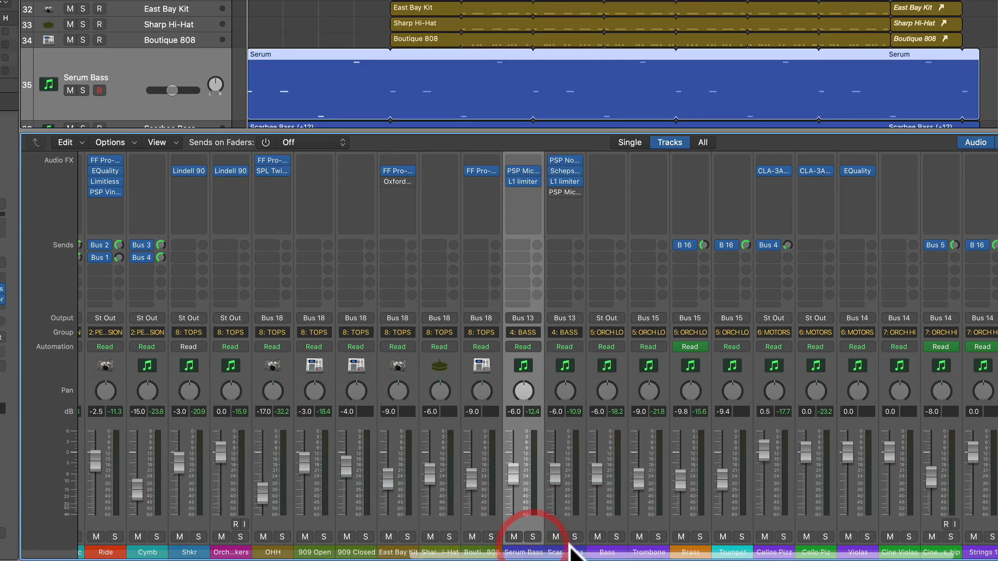
click(607, 549)
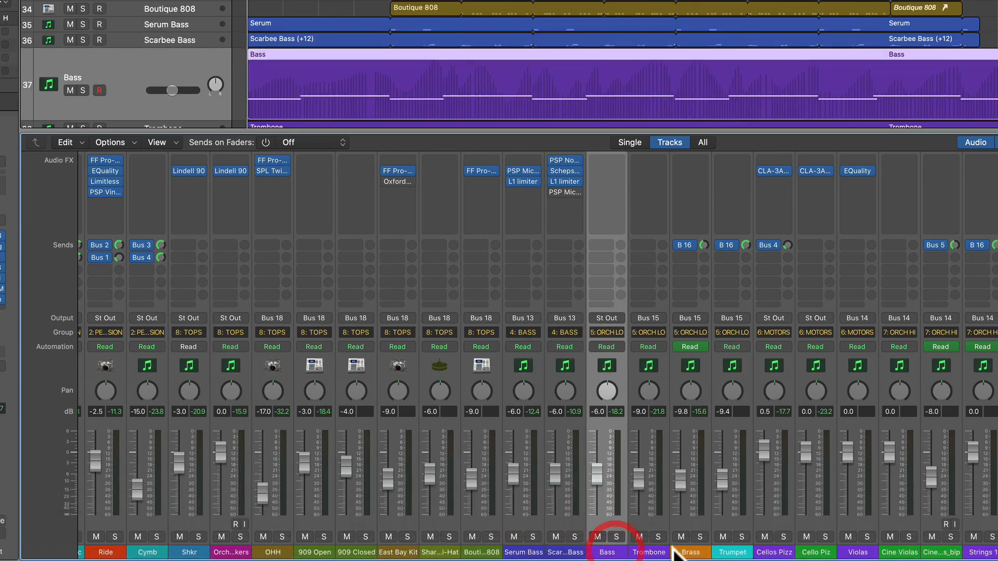
shift+click(674, 553)
click(742, 553)
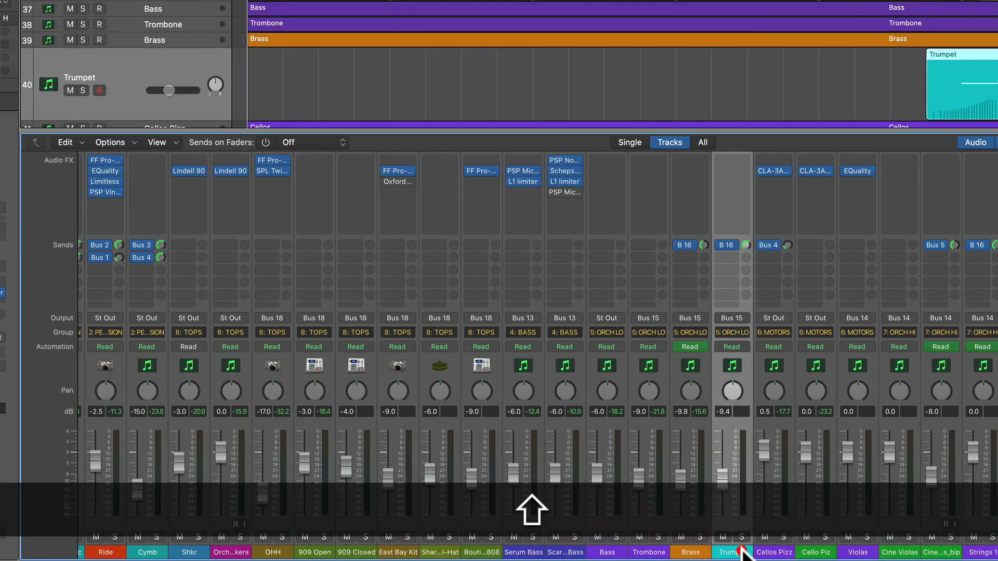
Select the MOTORS channels from Cellos Pizz to Violas, followed by the ORCH HI channels from Cine Violas to Strings 2
click(774, 552)
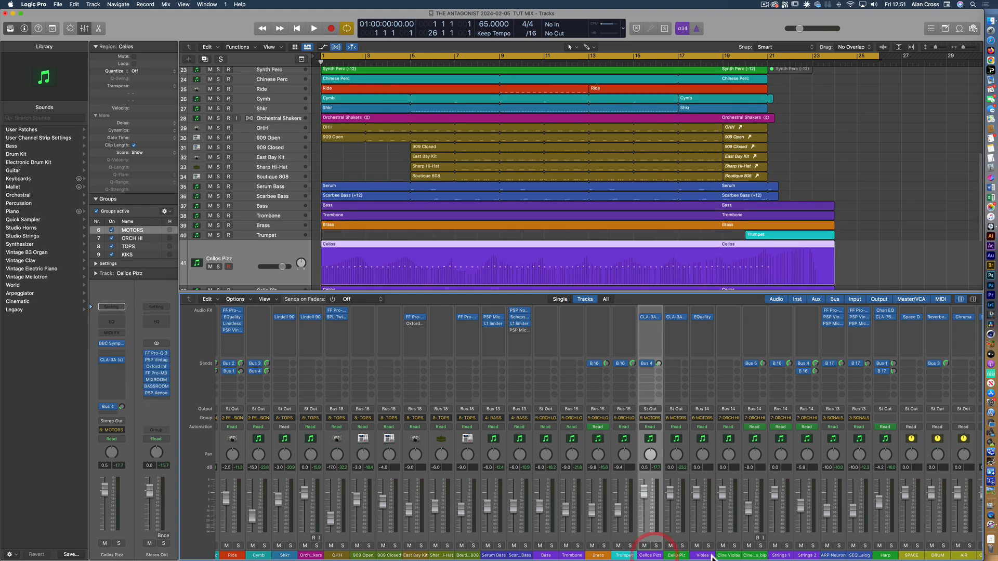
shift+click(709, 555)
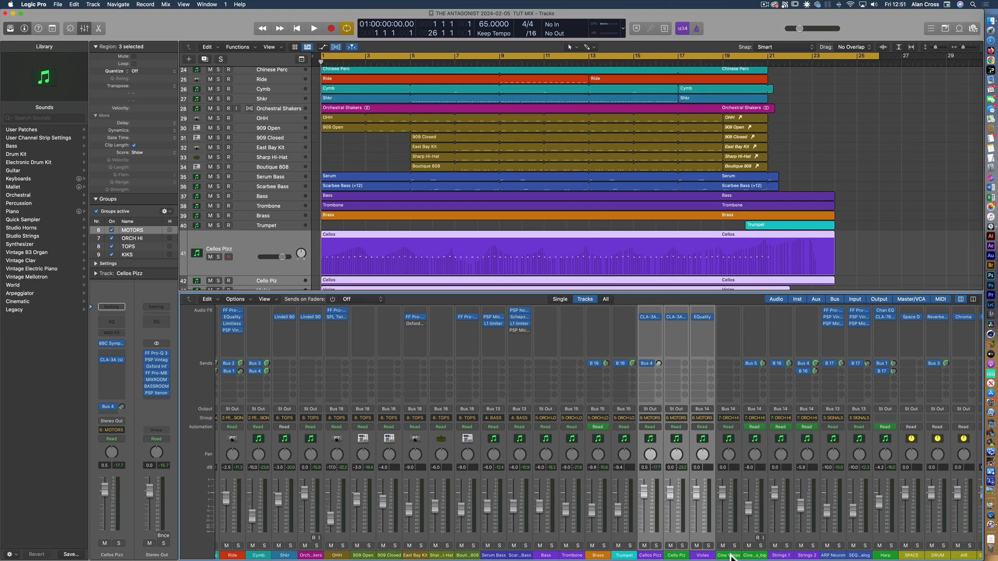
click(730, 555)
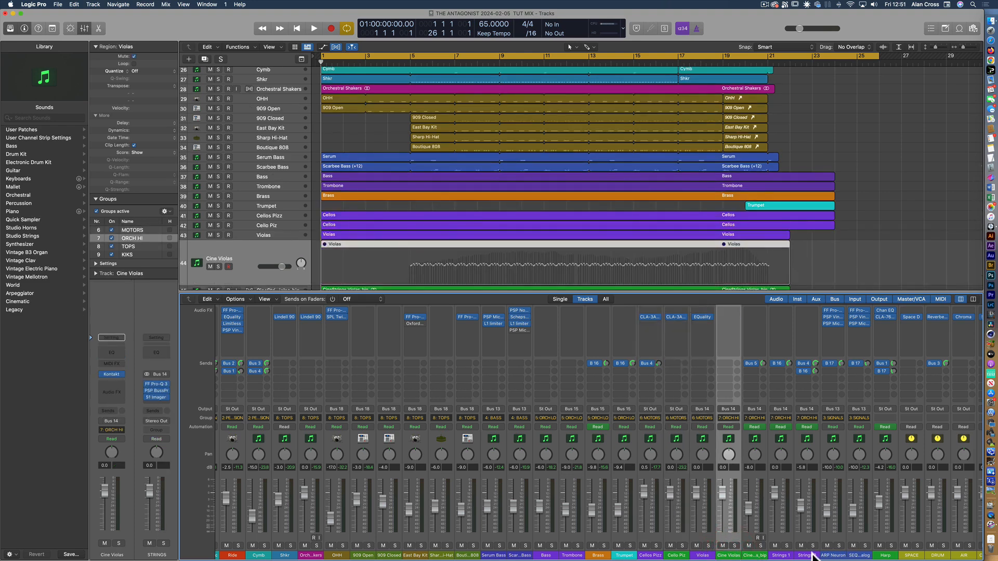
shift+click(813, 555)
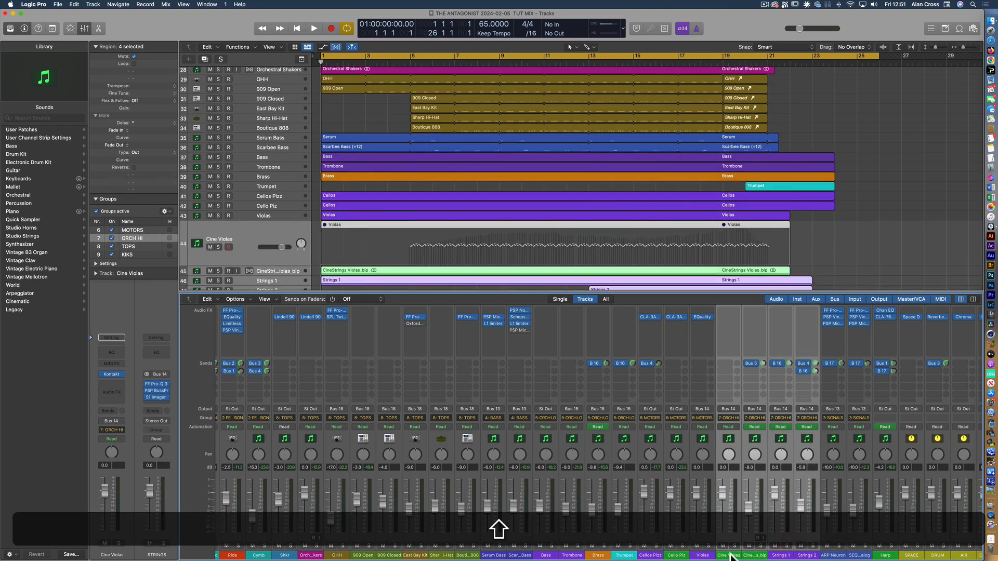
click(779, 555)
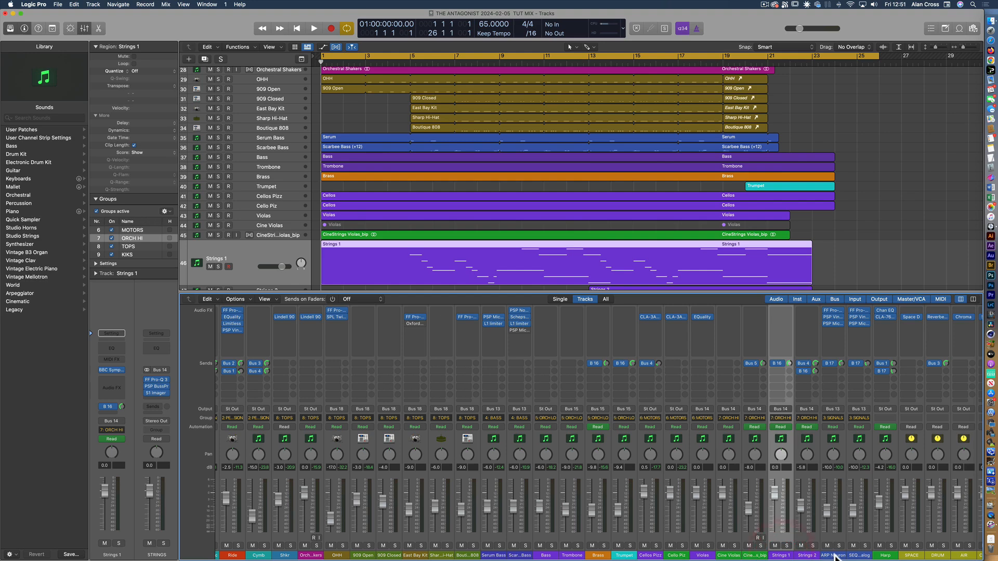
Select the ARP Neuron and SEQ Something Analog channels, solo them and play them near the start of the song
click(834, 555)
shift+click(861, 556)
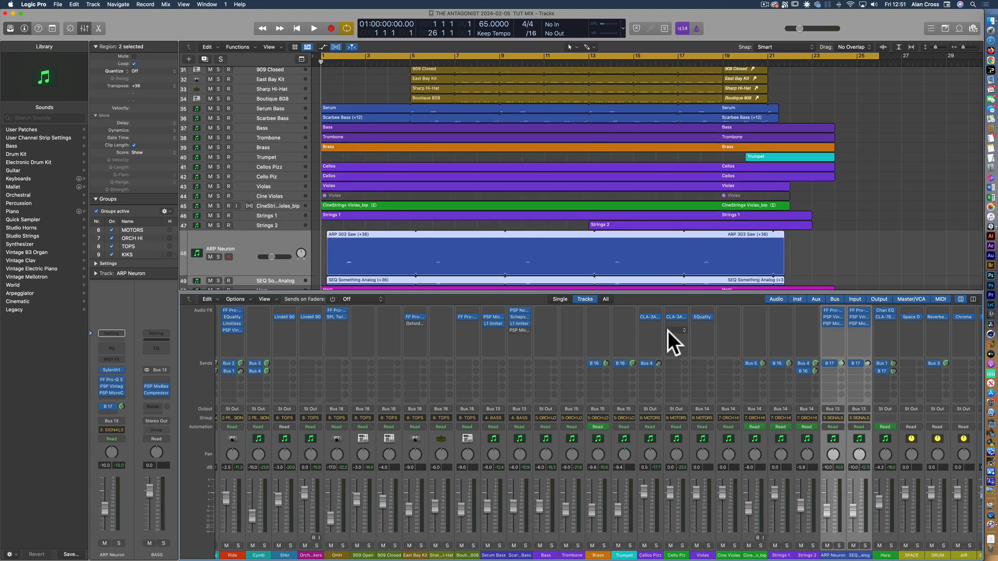
scroll(447, 257, down, 3)
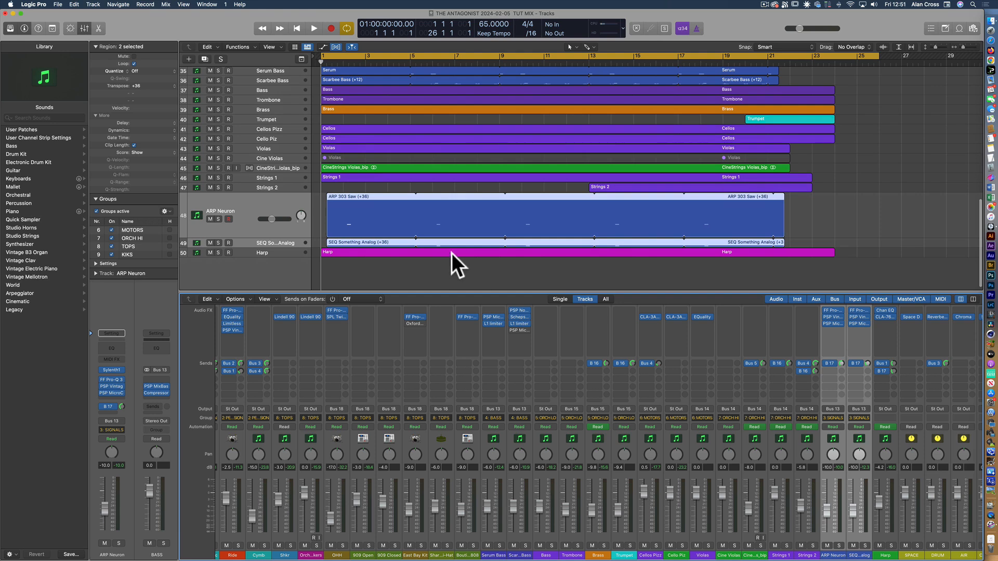
key(s)
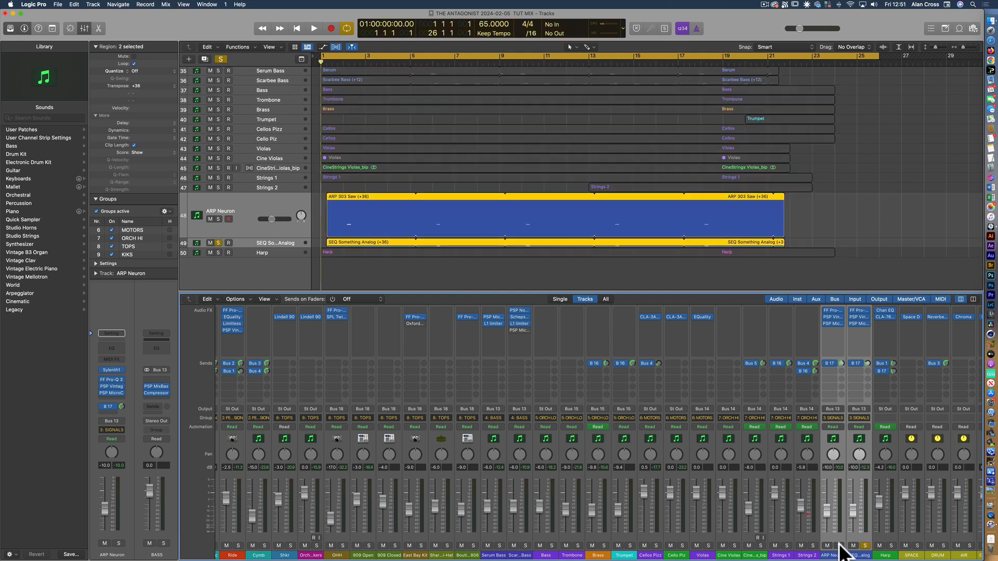
click(342, 62)
key(space)
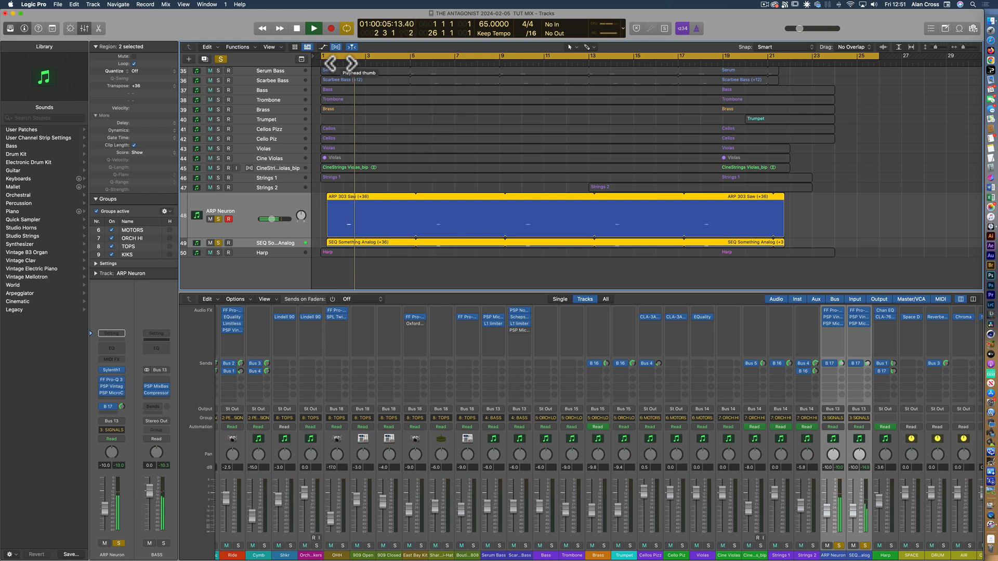
click(342, 62)
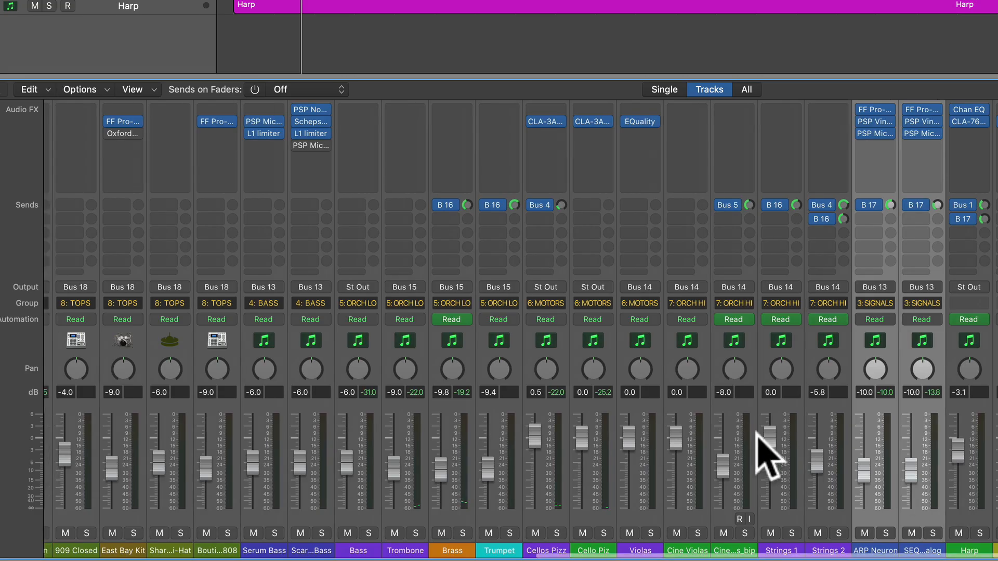
Check the output routing options of the X Man Clap_bip channel without changing them
scroll(767, 454, left, 15)
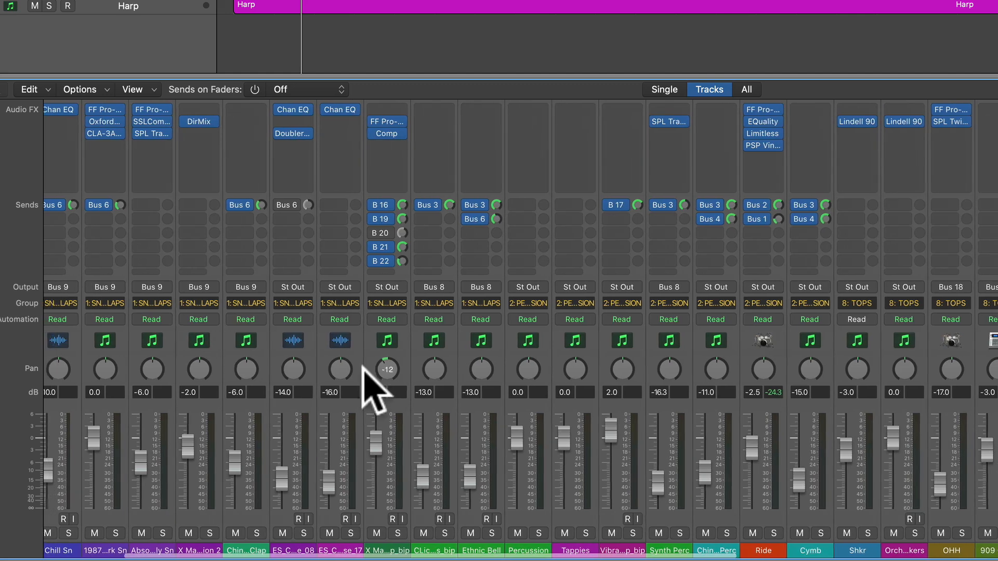
scroll(234, 252, up, 3)
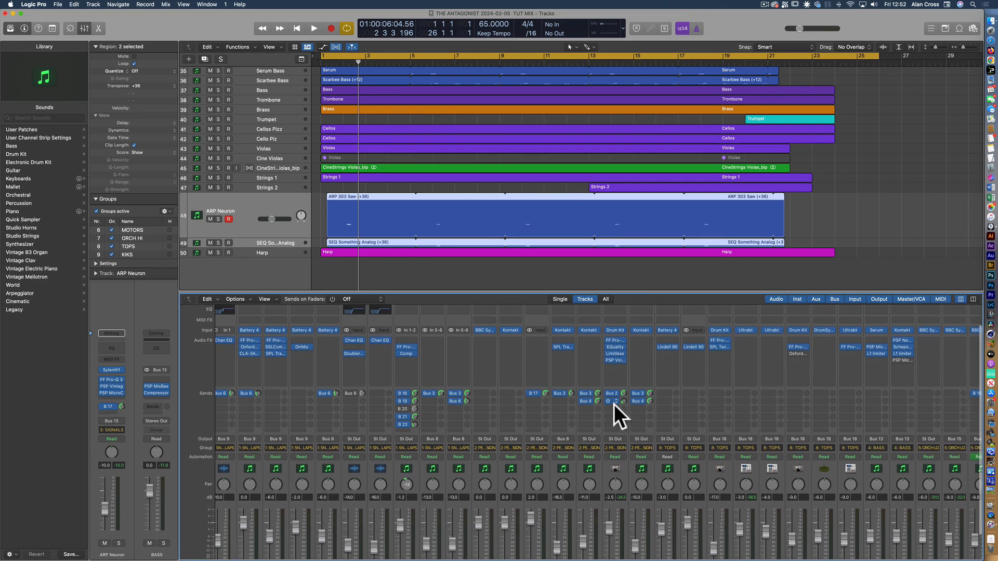
scroll(614, 404, down, 3)
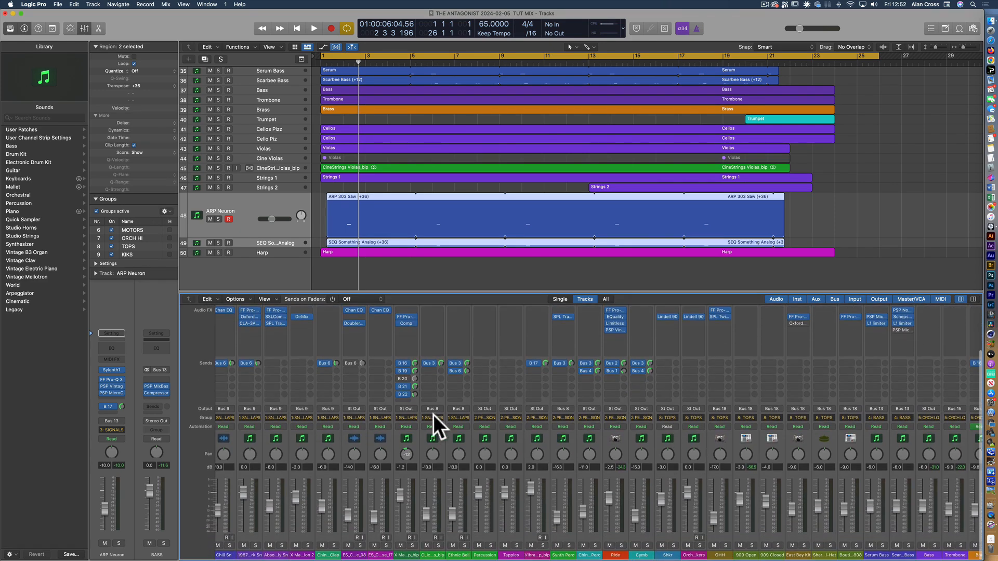
click(405, 409)
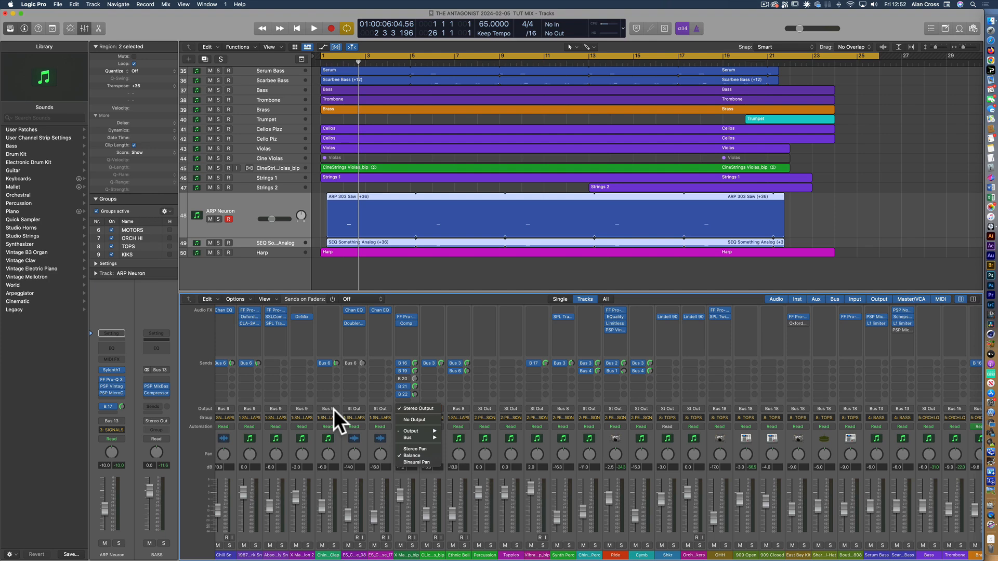
click(297, 555)
Check which bus the Absolutely Sn channel is routed to and leave its output as it is
scroll(307, 553, left, 2)
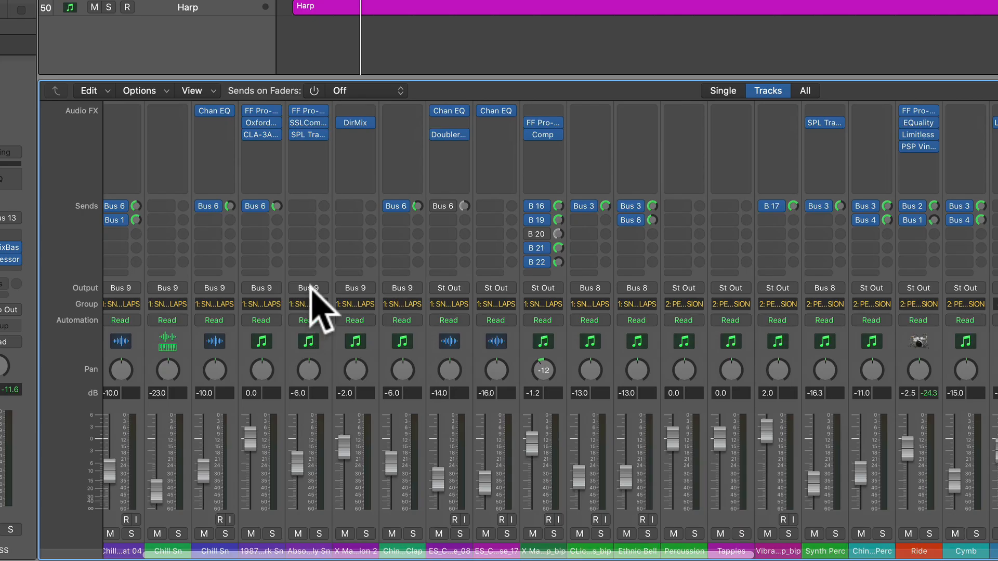
click(311, 287)
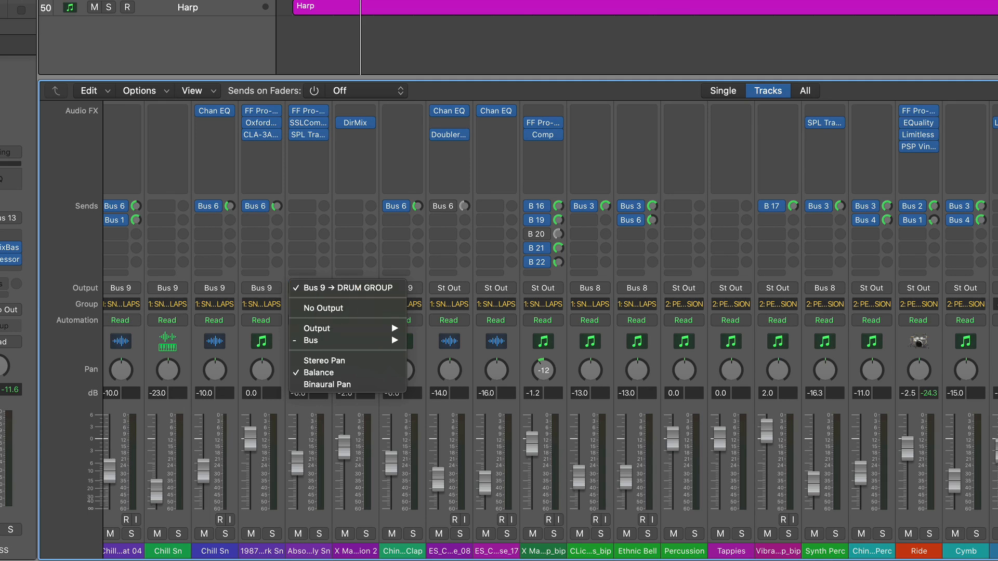
key(Escape)
Select the DRUM GROUP aux channel and examine its input bus and insert effects
scroll(543, 363, right, 20)
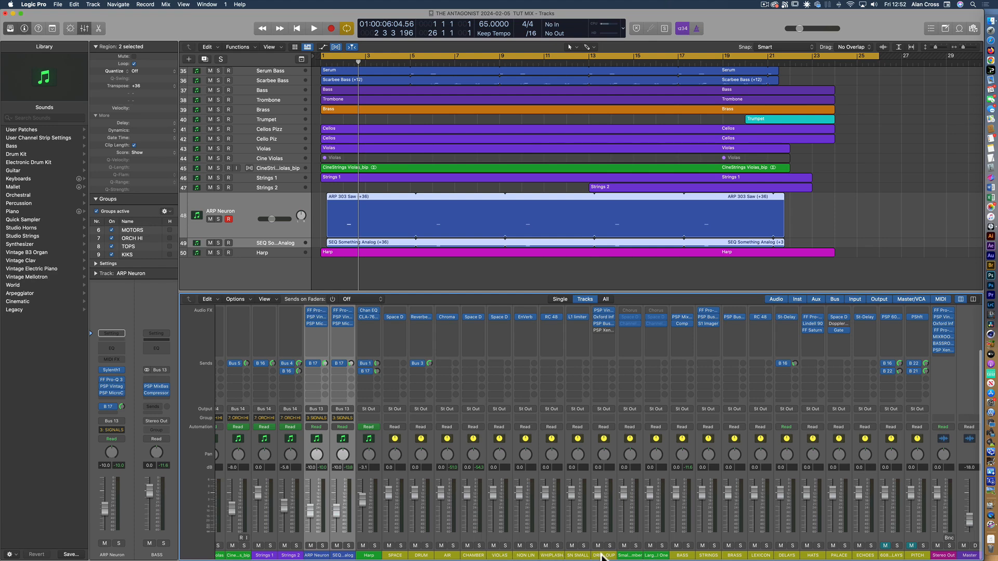
click(603, 555)
scroll(606, 411, up, 4)
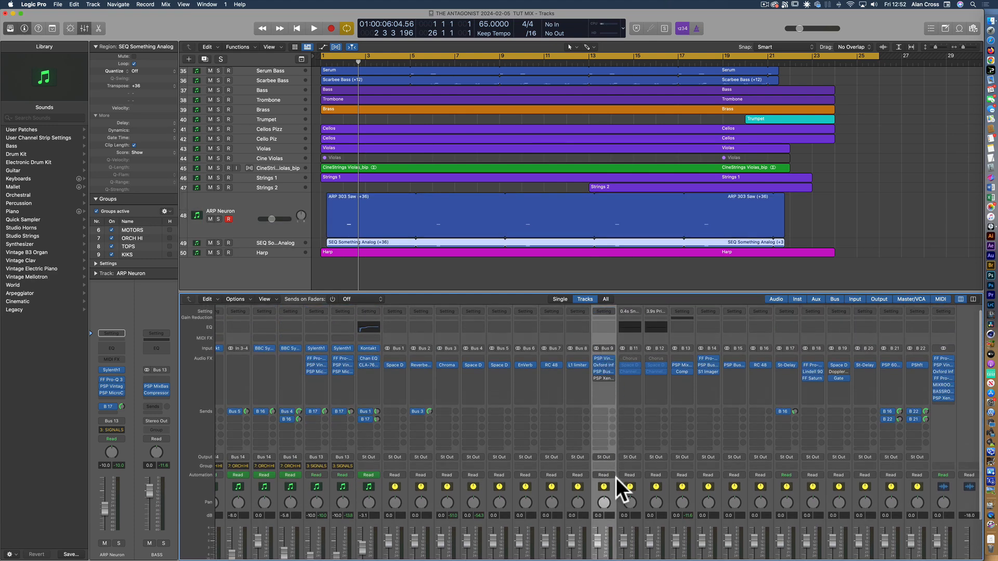
scroll(610, 476, down, 3)
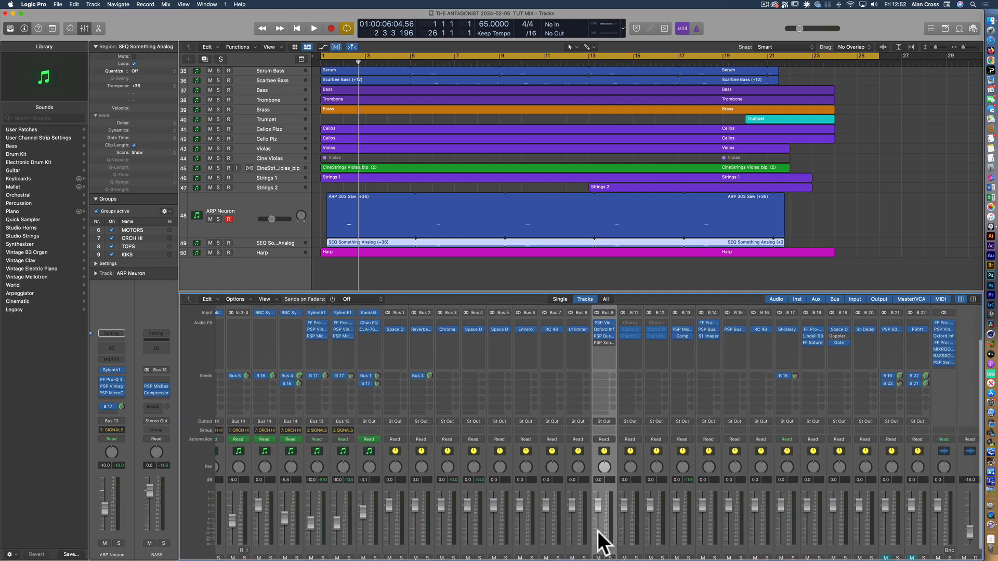
scroll(603, 436, up, 1)
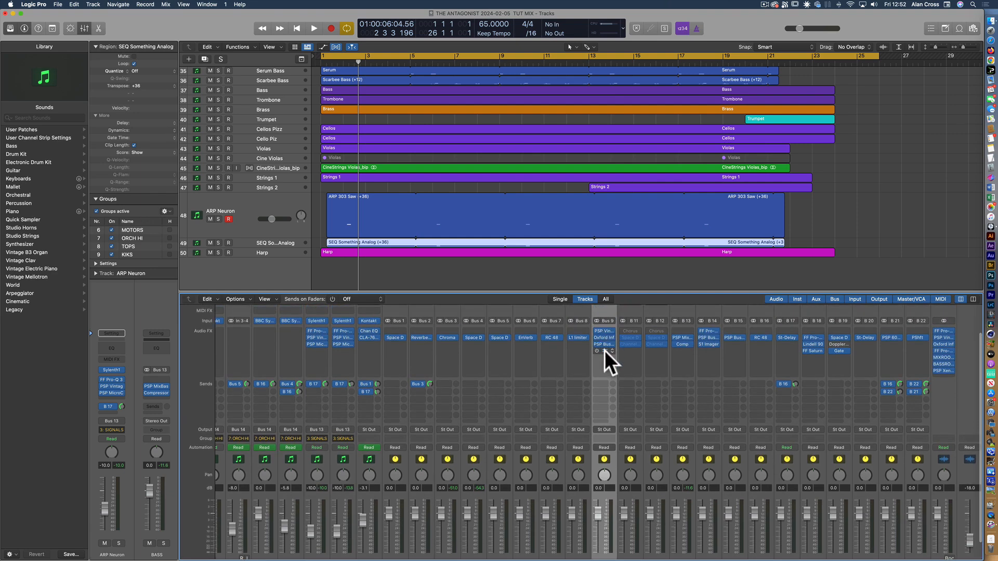
scroll(608, 388, down, 1)
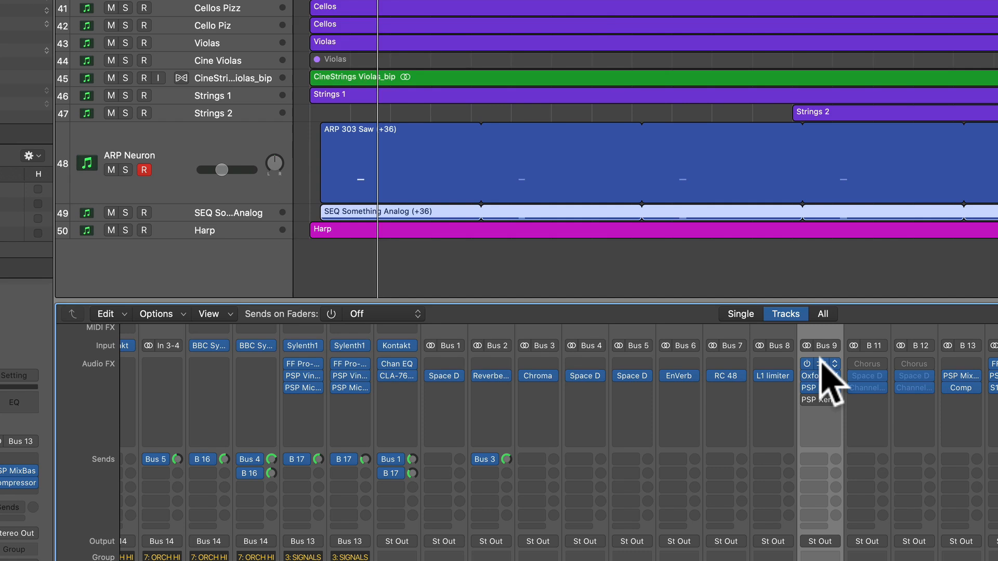
Open the PSP VintageWarmer2, Oxford Inflator and PSP BussPressor inserts on DRUM GROUP, moving the first two windows aside
click(603, 326)
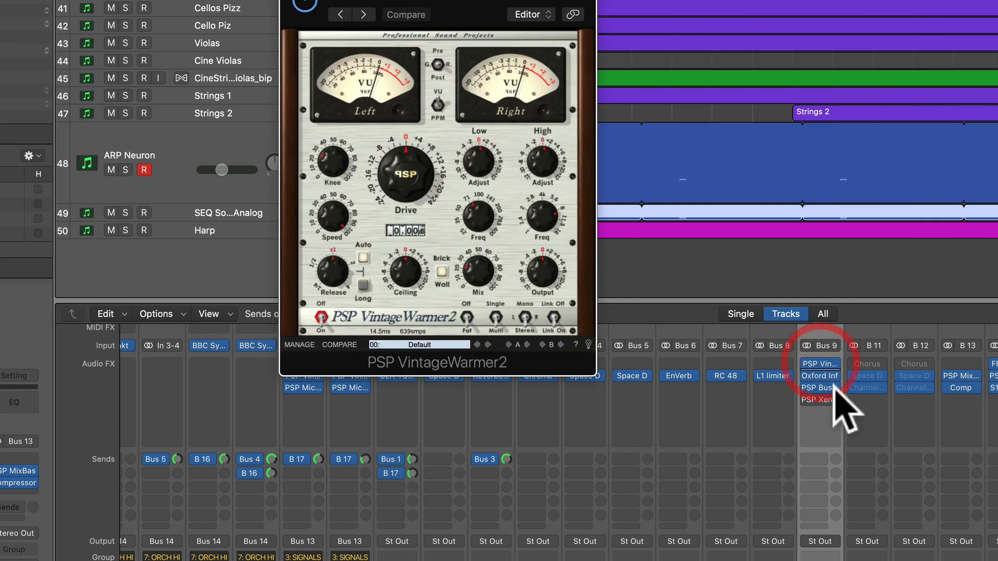
drag(400, 0, 198, 53)
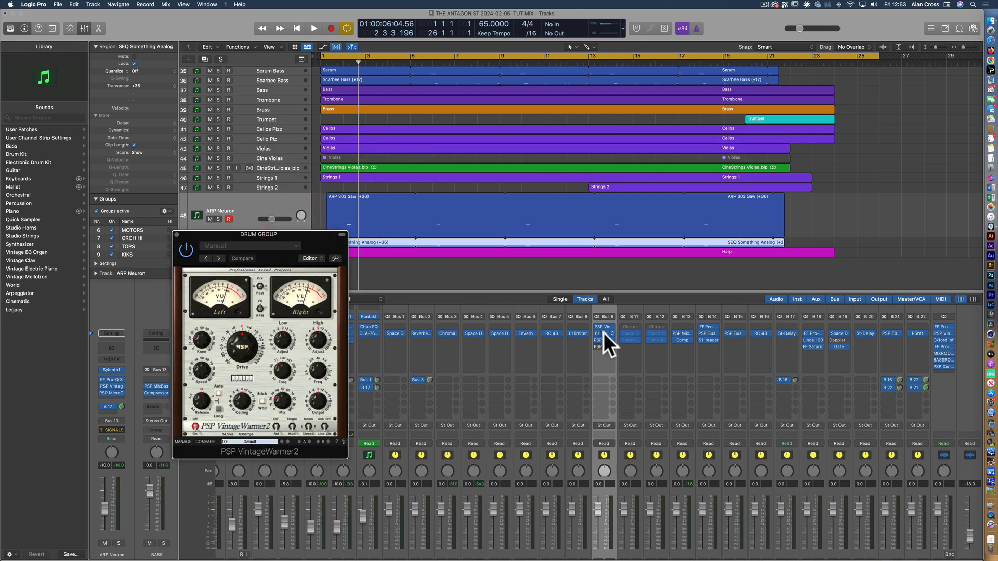
click(604, 332)
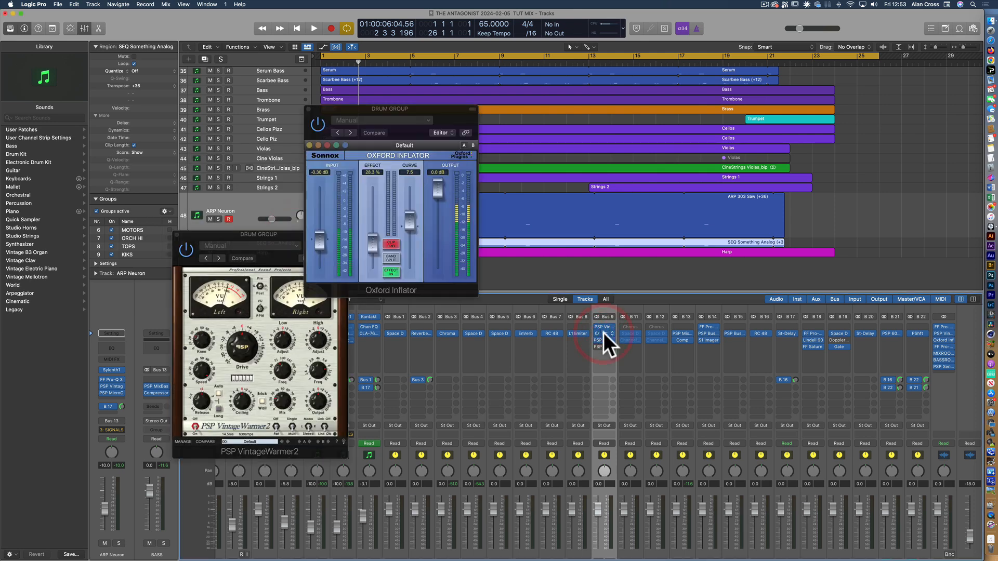
drag(407, 111, 325, 283)
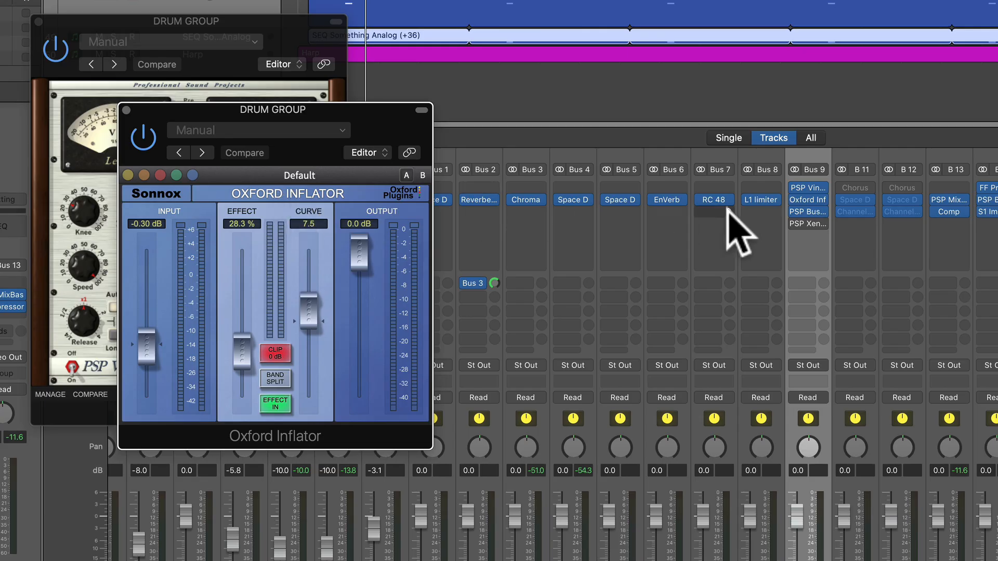
click(807, 211)
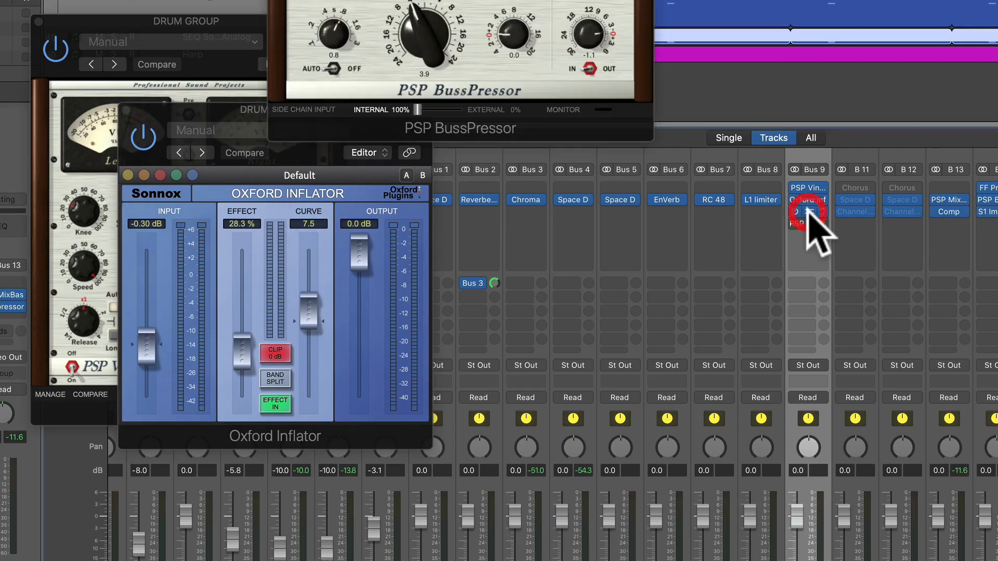
Move the PSP BussPressor window down beside the other plug-ins, then solo the DRUM GROUP aux to audition it and unsolo it
drag(423, 0, 365, 99)
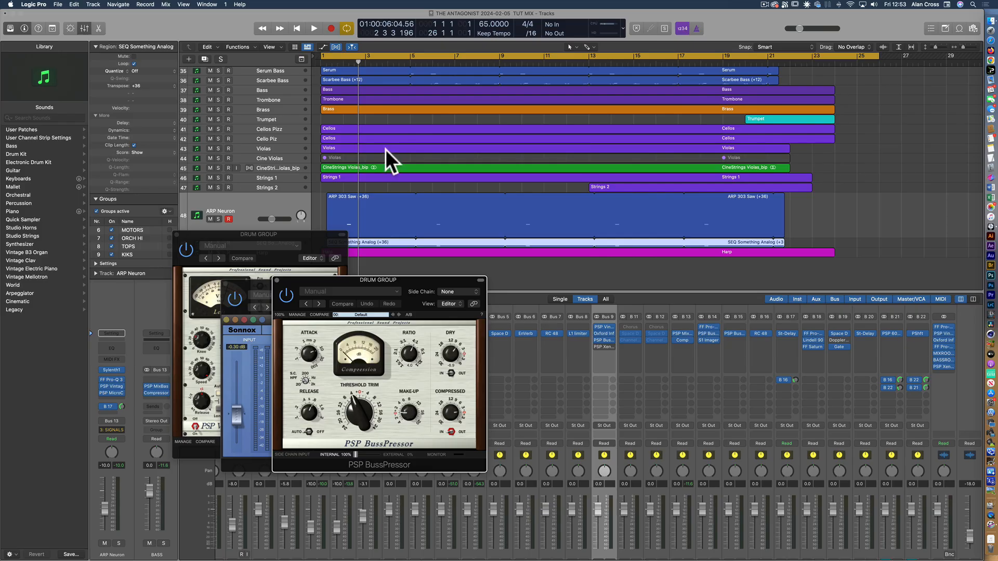
scroll(333, 82, up, 15)
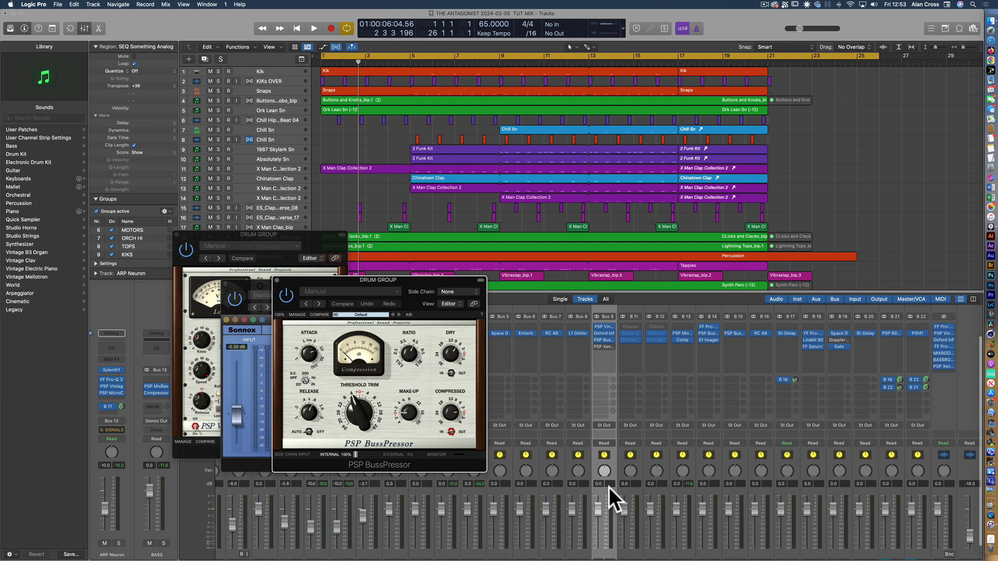
scroll(609, 487, down, 2)
click(610, 547)
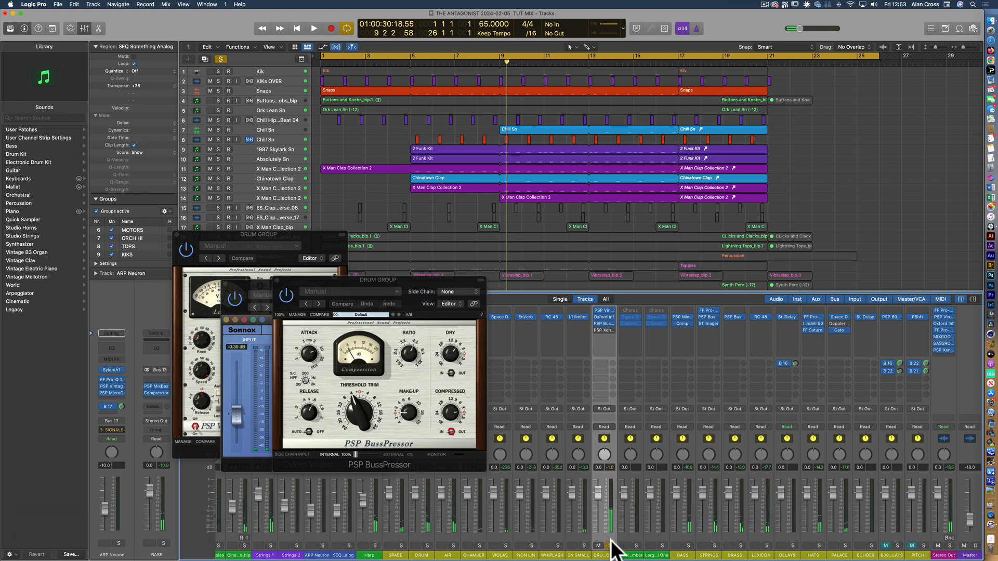
click(610, 546)
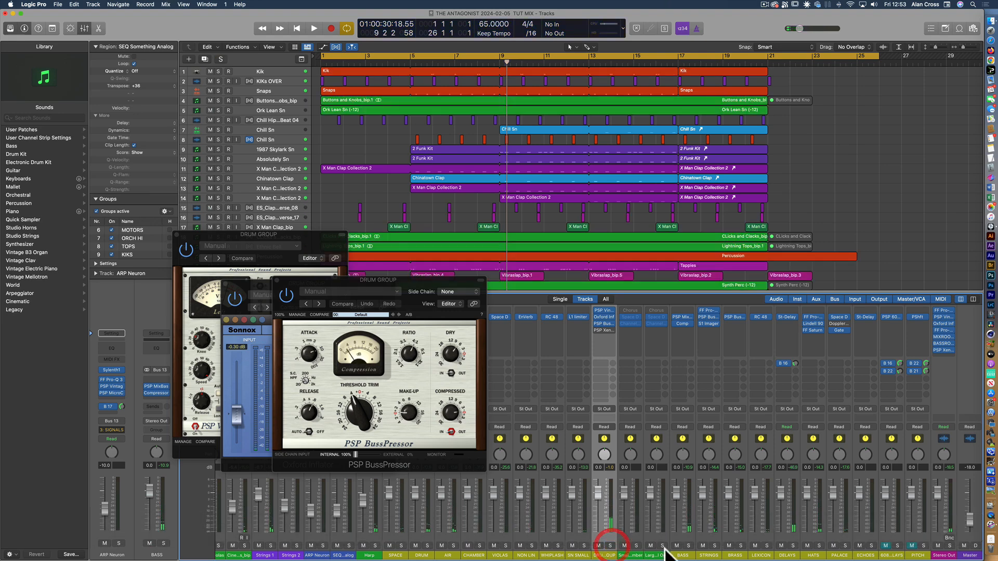
Solo the STRINGS aux channel and close the three open DRUM GROUP plug-in windows
click(714, 546)
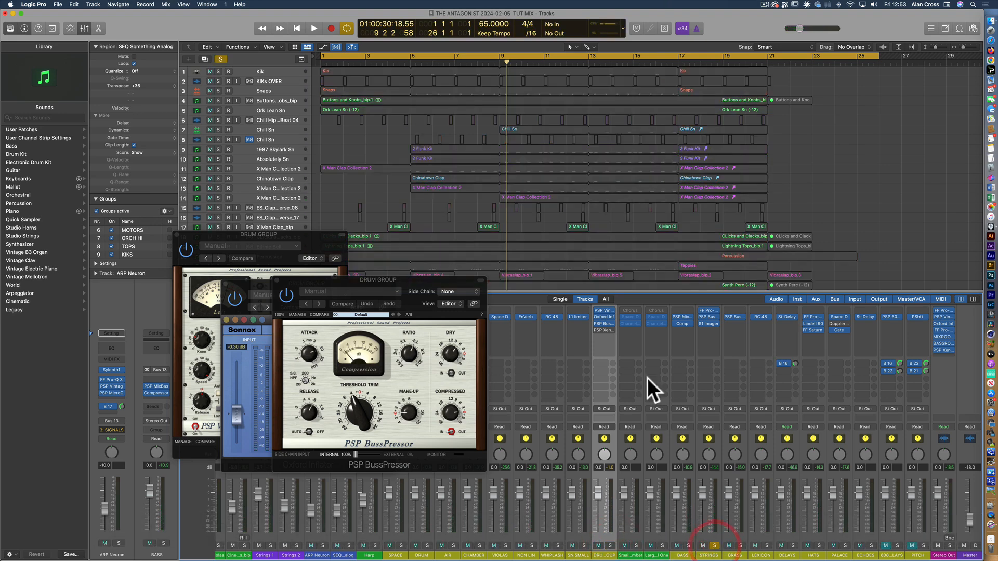
scroll(481, 152, down, 10)
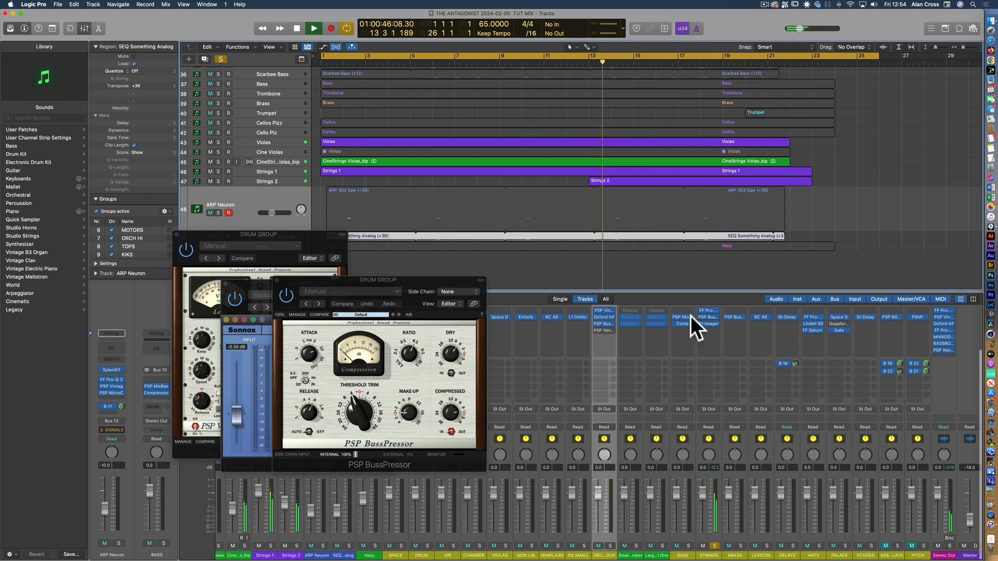
click(277, 280)
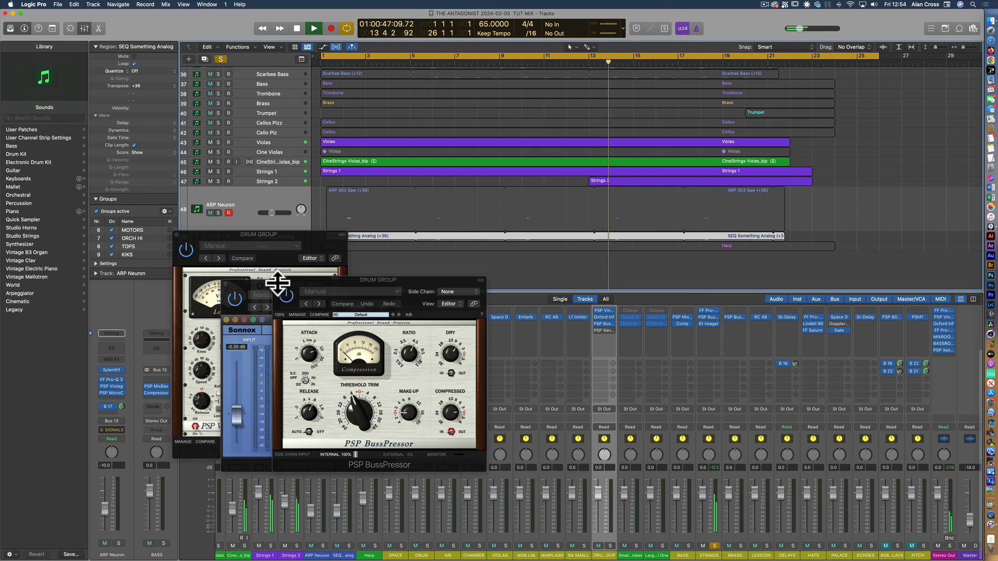
click(227, 283)
click(175, 234)
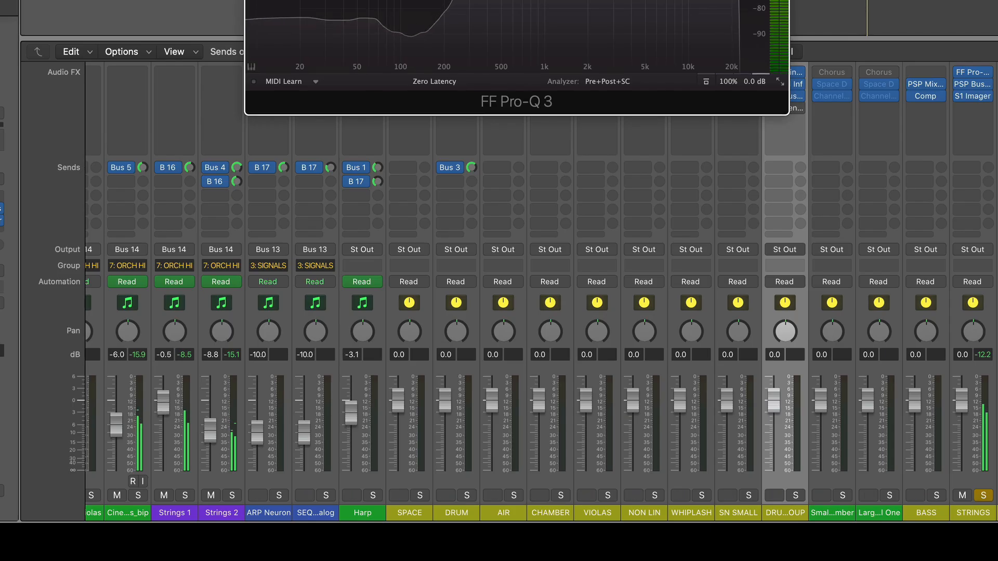
Examine the dynamic high-shelf band at 1184.2 Hz in the FF Pro-Q 3 insert on STRINGS, then close the plug-in
drag(474, 1, 296, 32)
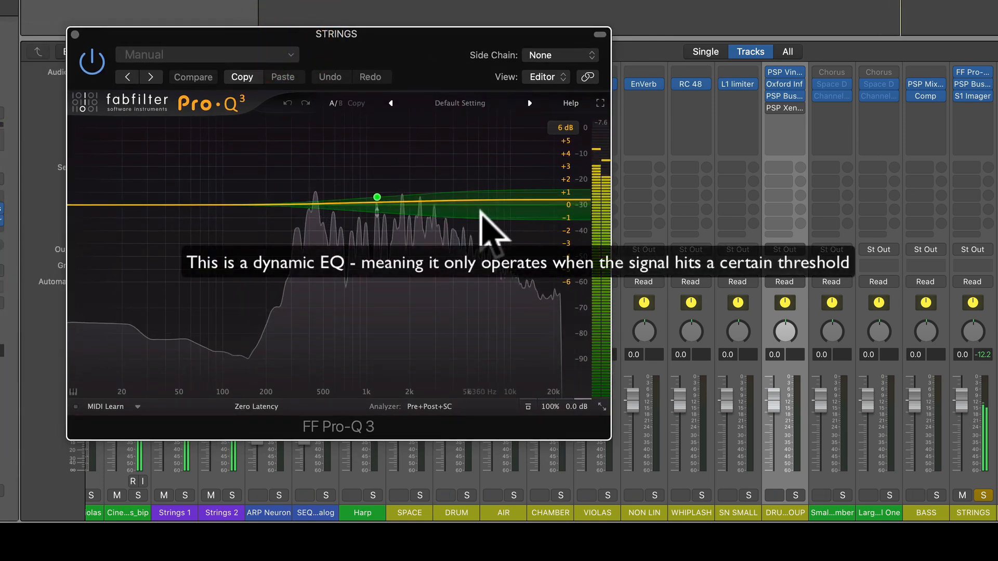
mouse_move(382, 199)
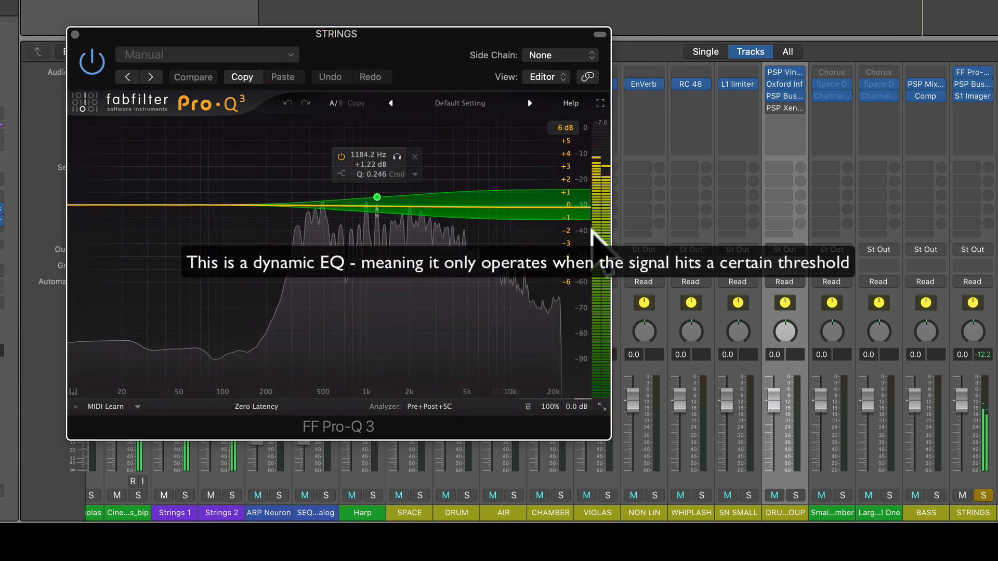
click(376, 197)
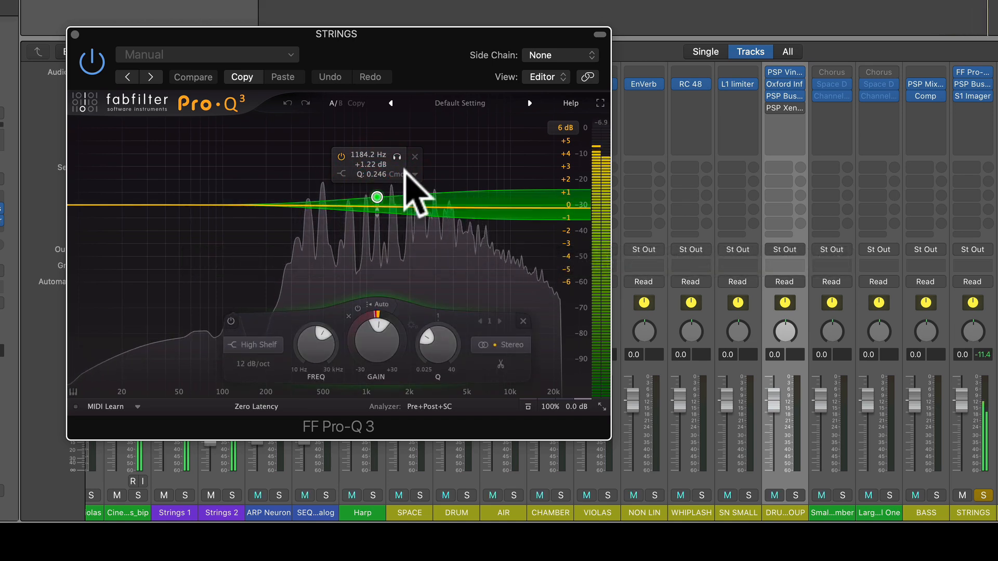
click(396, 156)
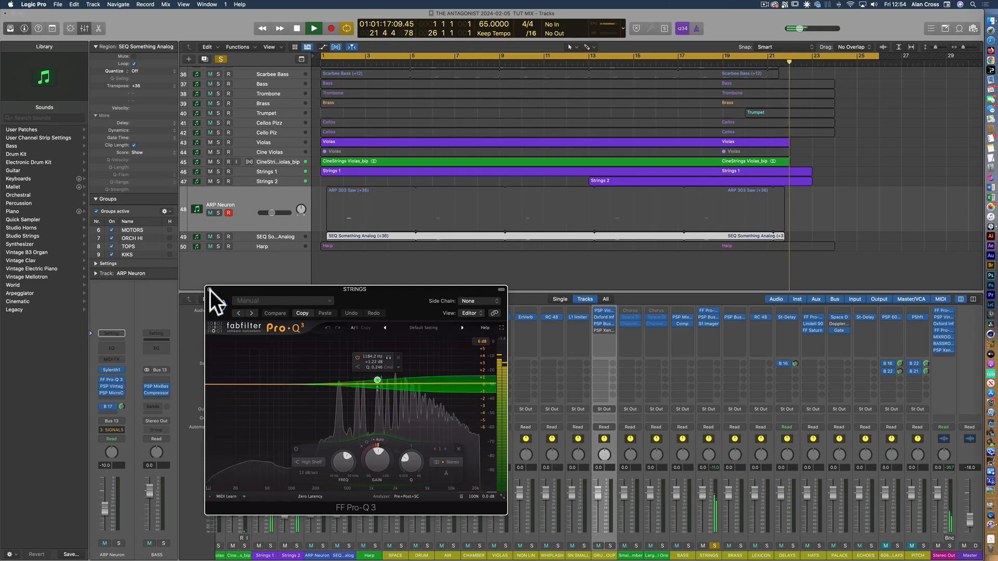
click(209, 289)
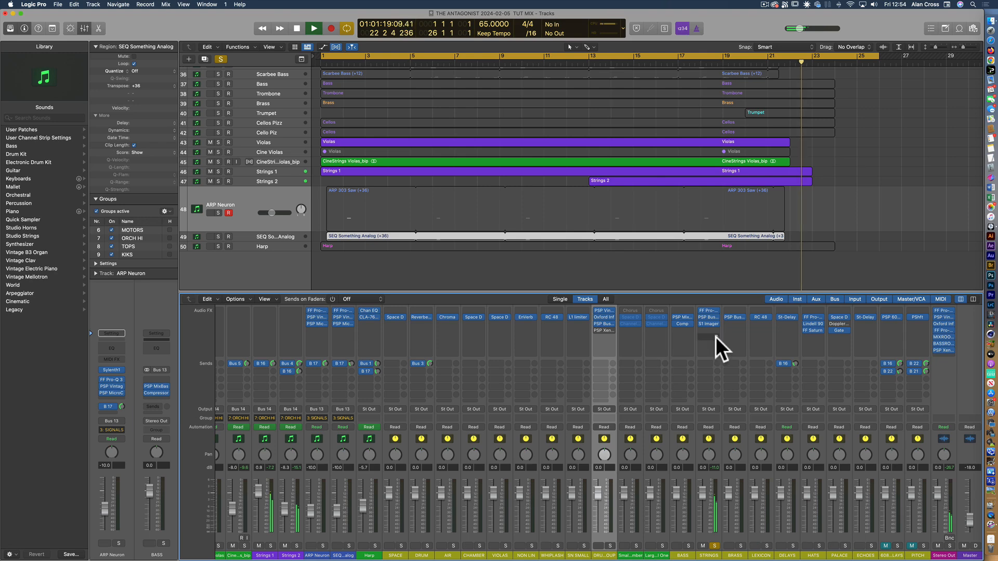
Open the PSP BussPressor insert on STRINGS, look over its compression settings and close it
click(709, 317)
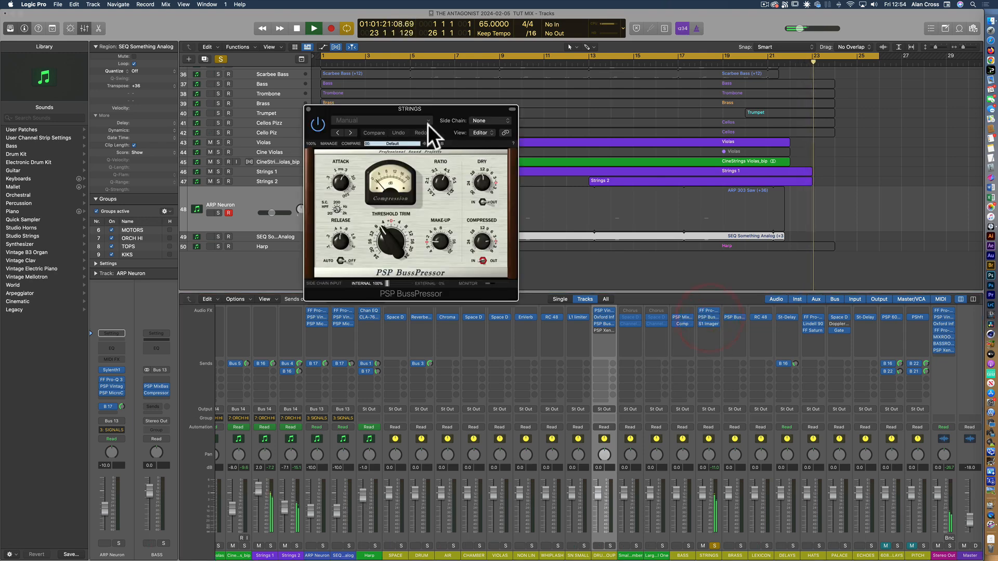
drag(374, 107, 402, 267)
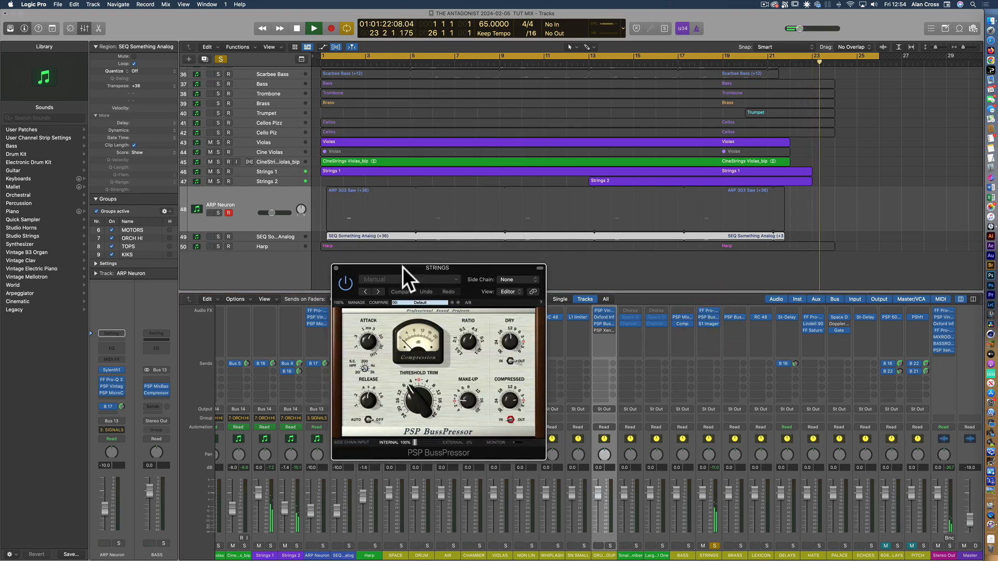
click(336, 268)
Open the S1 Imager insert on STRINGS, restart playback from near bar 5, nudge the stereo width up slightly and close the plug-in
click(708, 323)
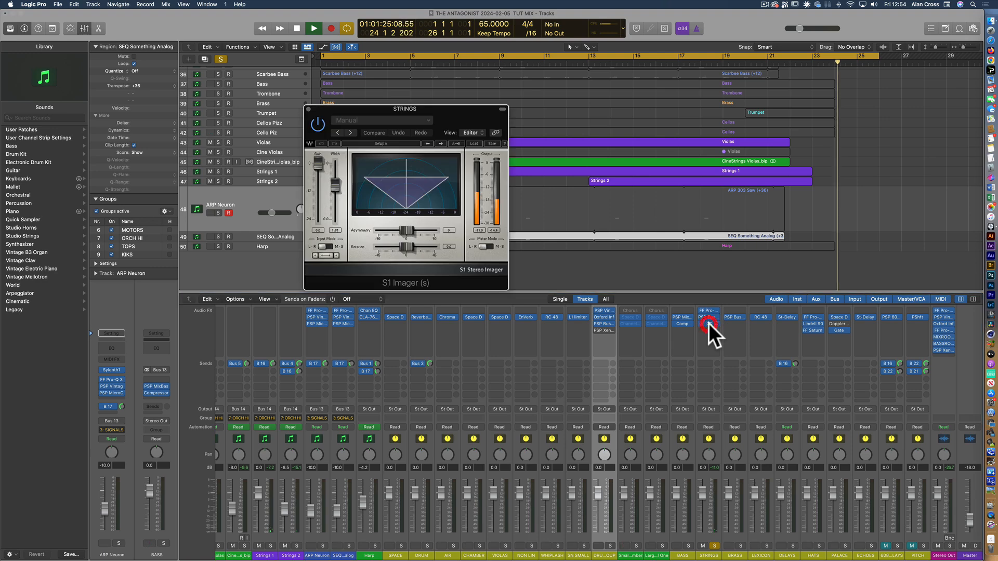
drag(371, 110, 422, 335)
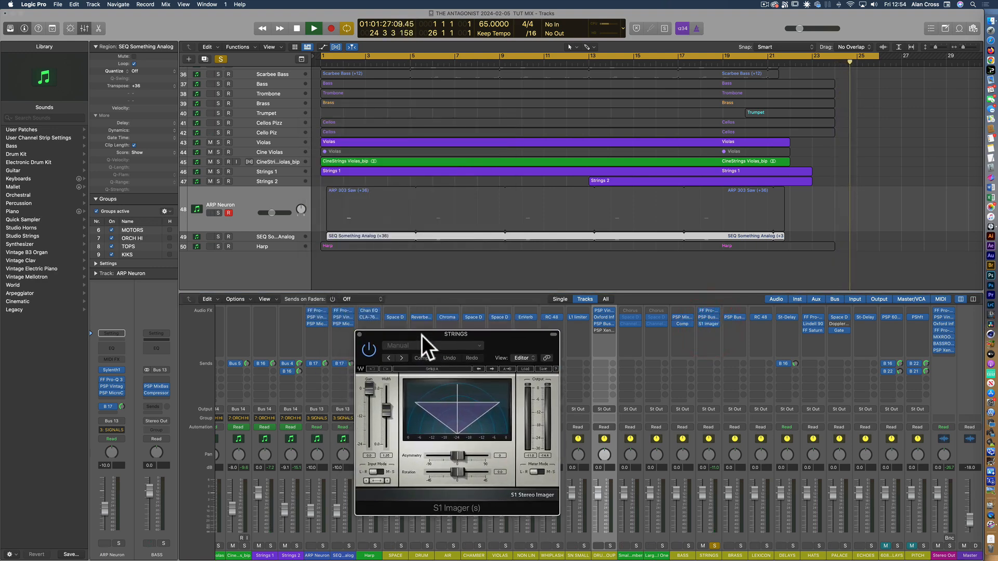
click(425, 59)
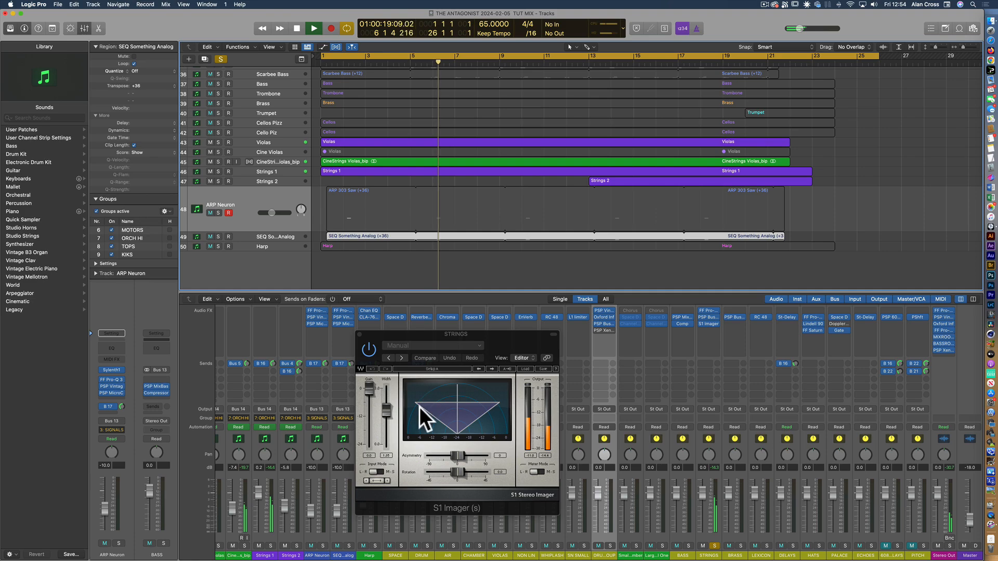
click(386, 459)
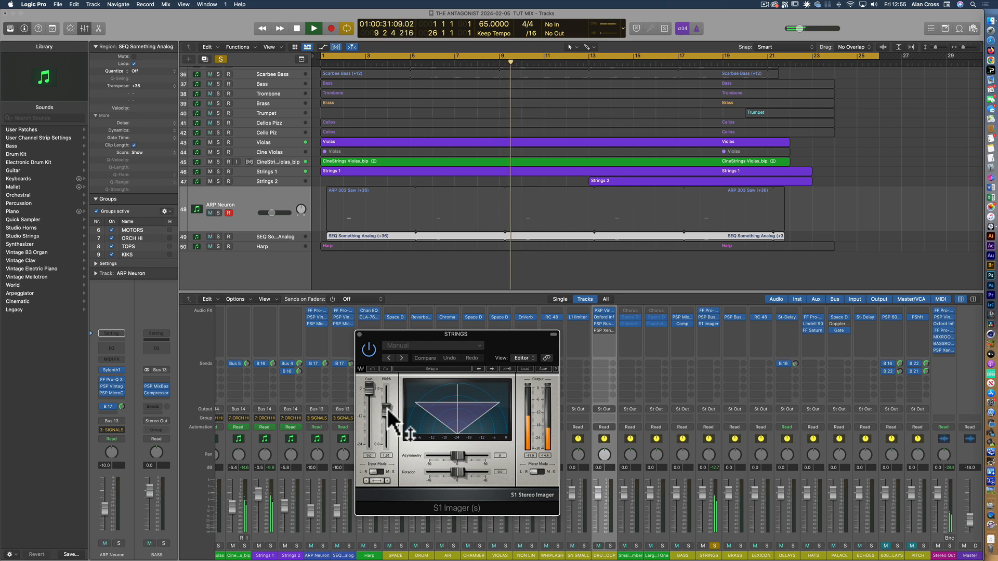
mouse_move(386, 410)
mouse_down()
mouse_move(386, 400)
mouse_move(386, 444)
mouse_move(386, 389)
mouse_move(386, 408)
mouse_up()
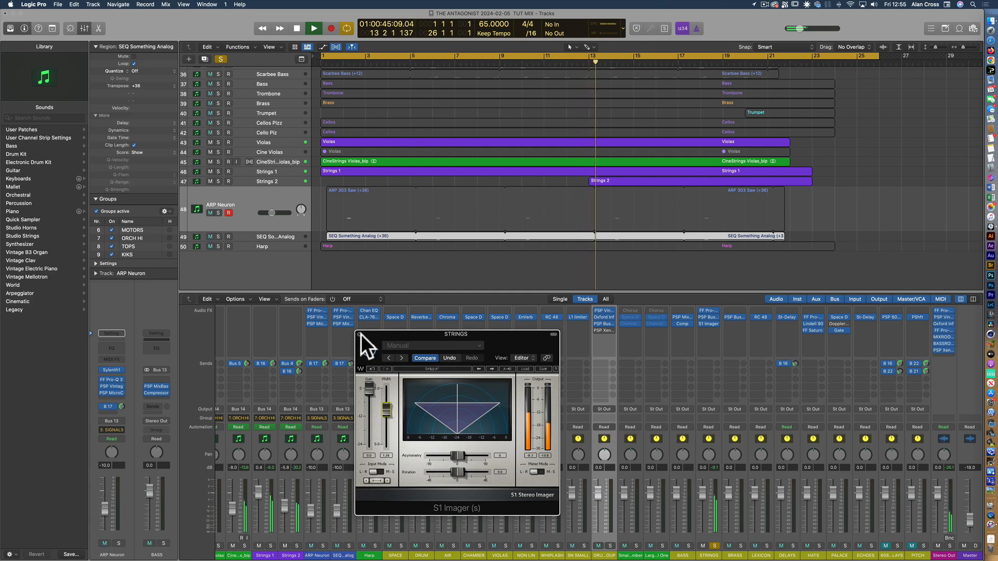
click(360, 334)
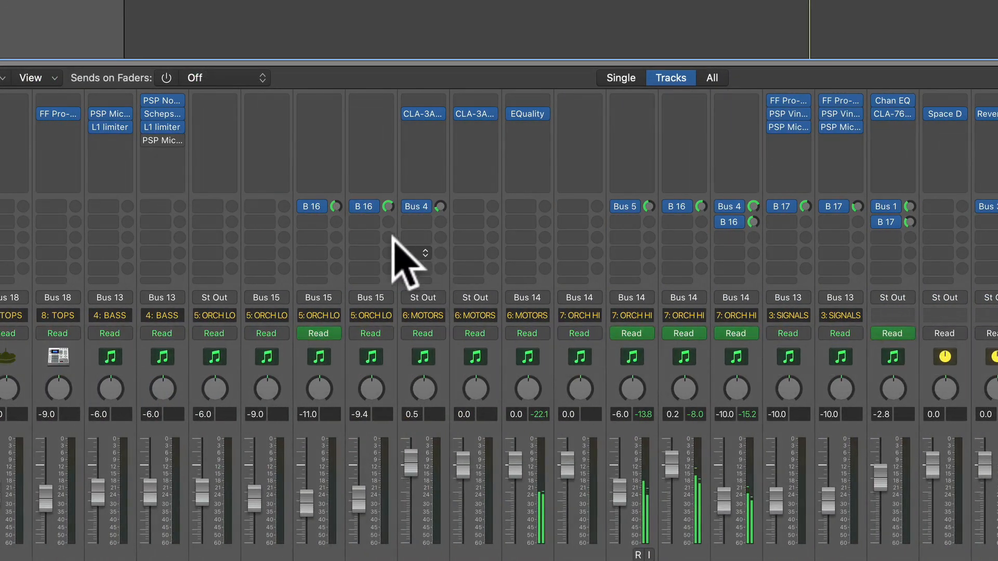
Check the Bus 16 send on an ORCH LO channel, then solo the X Man Clap_bip track and examine its sends to buses 16 and 19–22
click(388, 207)
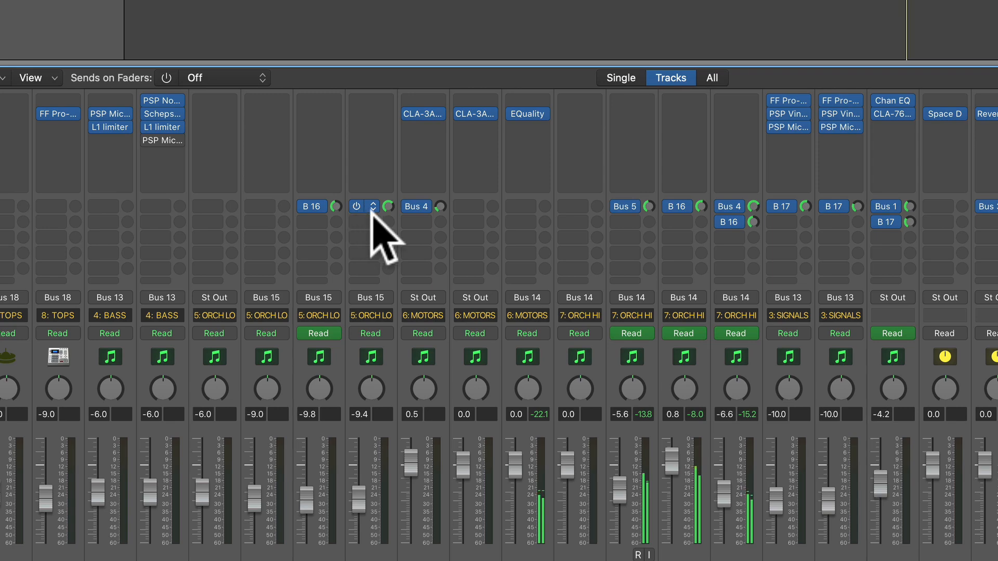
scroll(337, 276, left, 10)
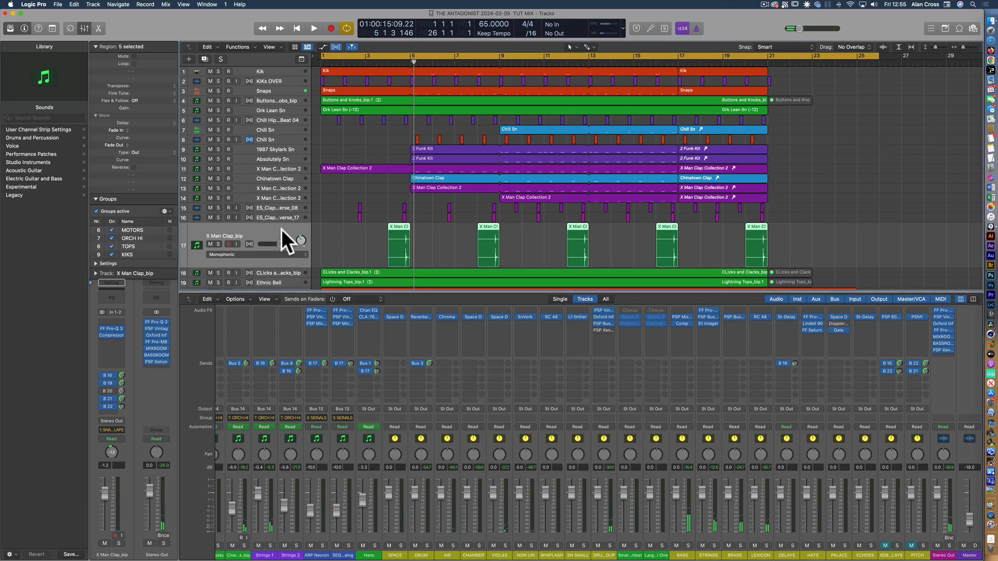
click(282, 229)
click(218, 244)
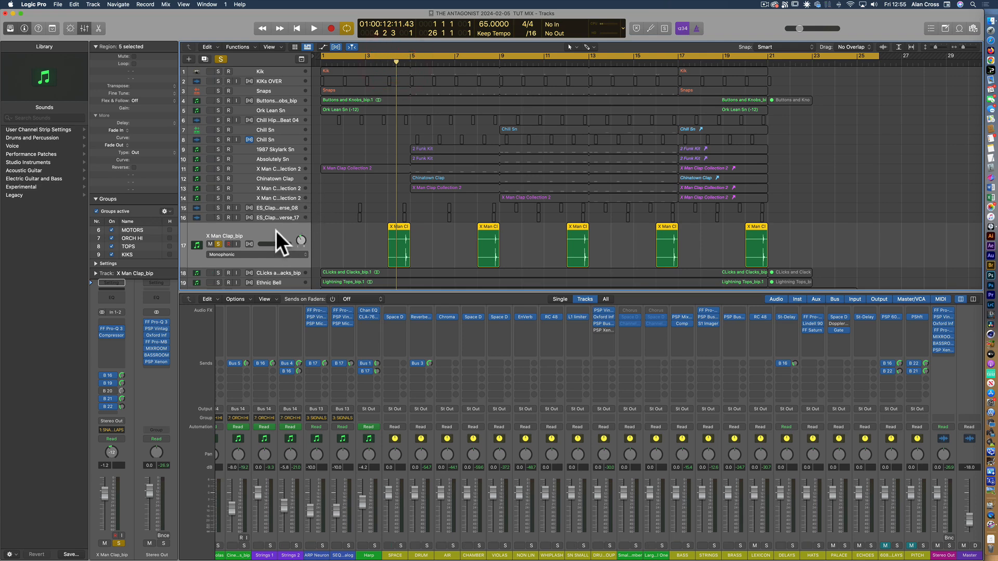
scroll(361, 407, left, 20)
scroll(362, 407, left, 5)
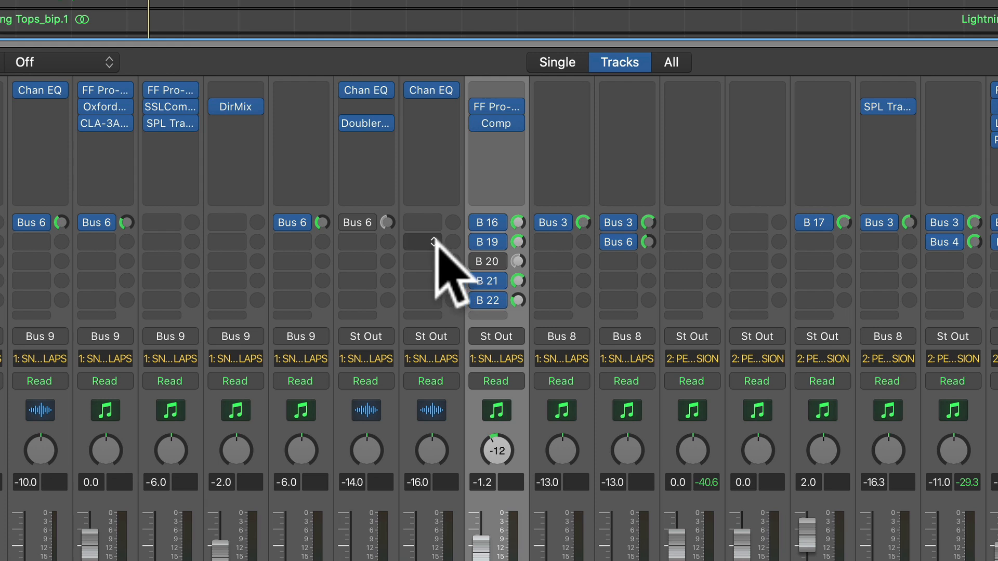
click(518, 217)
drag(517, 222, 528, 234)
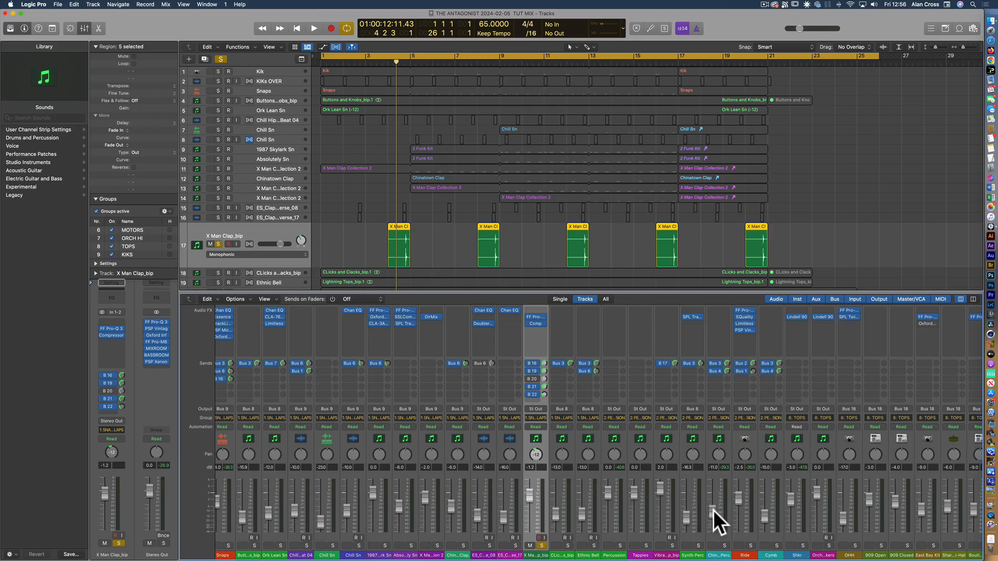
Locate the aux channels fed by buses 16, 19, 21 and 22 in the Mixer and select the Bus 16 LEXICON channel
scroll(713, 510, right, 10)
scroll(713, 510, right, 15)
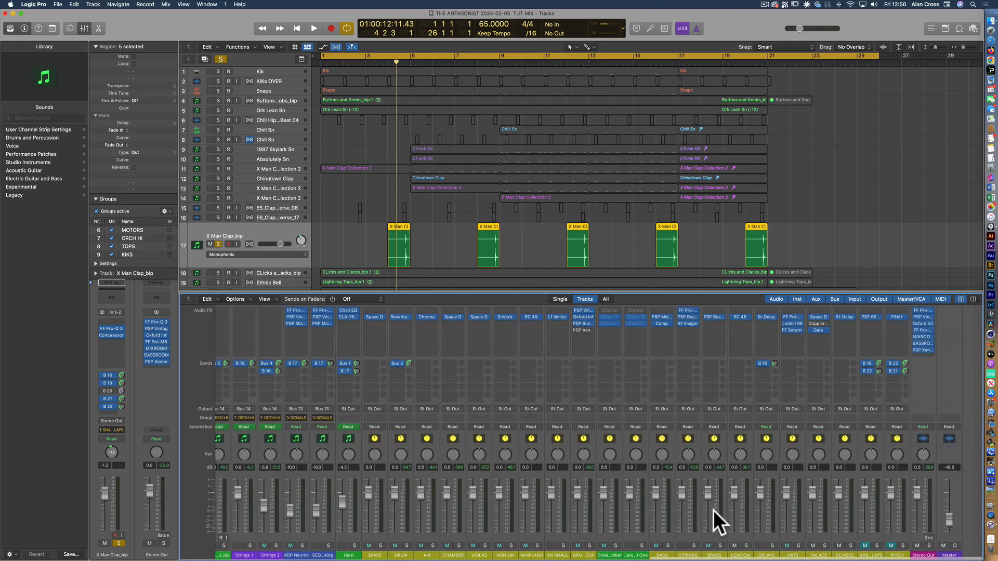
scroll(816, 468, up, 5)
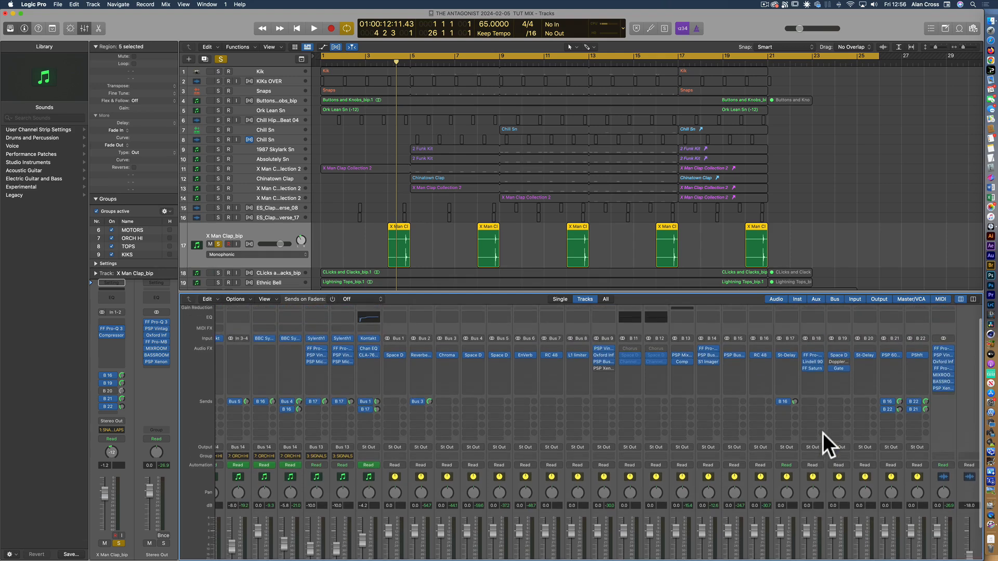
click(764, 345)
click(840, 342)
click(891, 341)
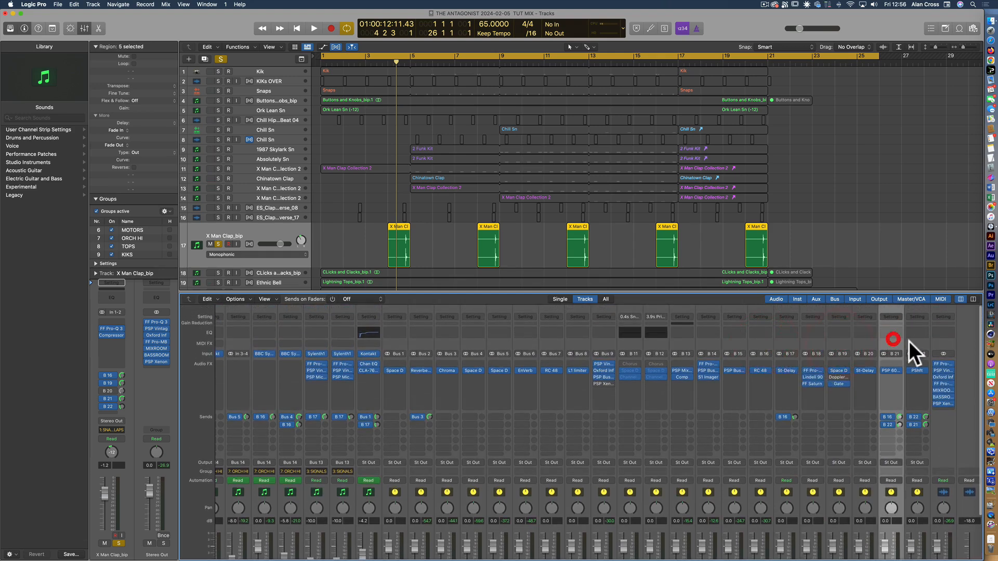
click(918, 340)
click(758, 339)
Open the RC 48 reverb on the LEXICON aux, move its window over the Mixer, and solo the channel to audition the reverb
scroll(779, 432, down, 3)
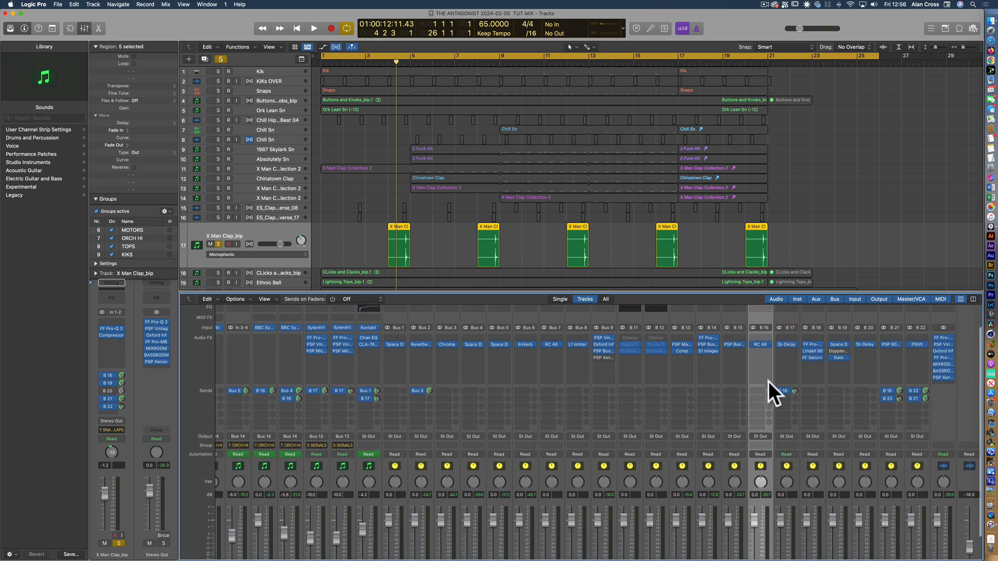
click(762, 342)
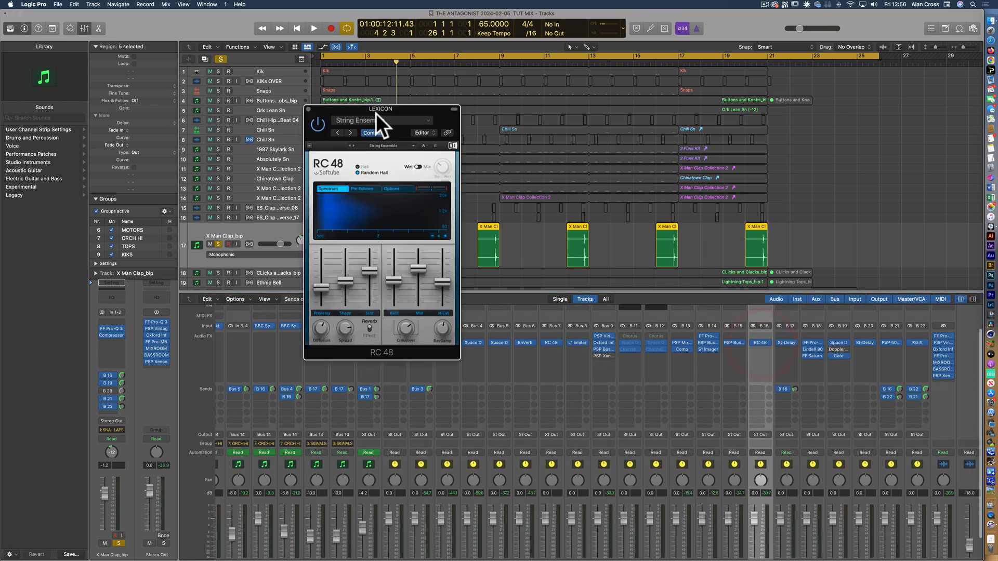
drag(362, 111, 425, 298)
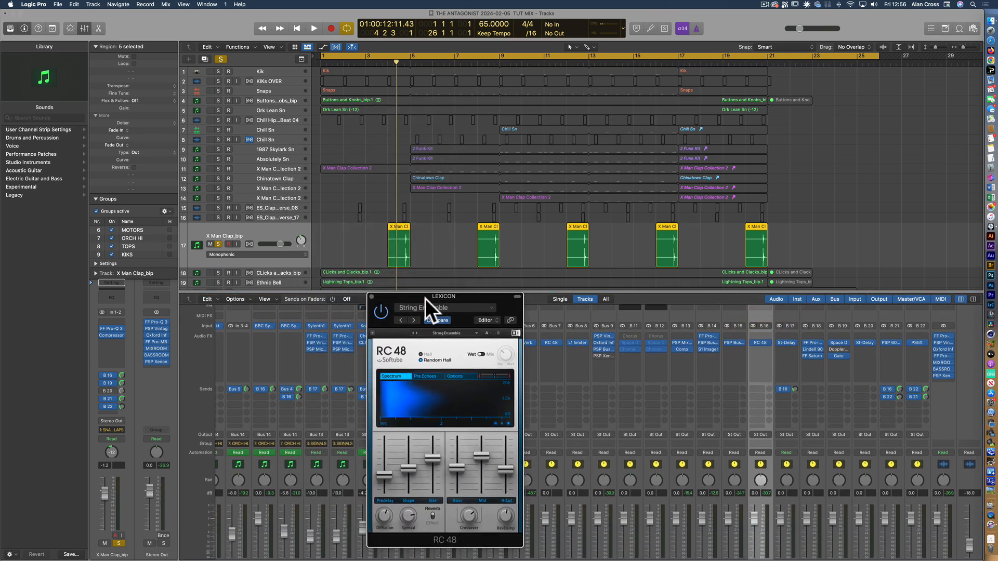
scroll(650, 400, down, 3)
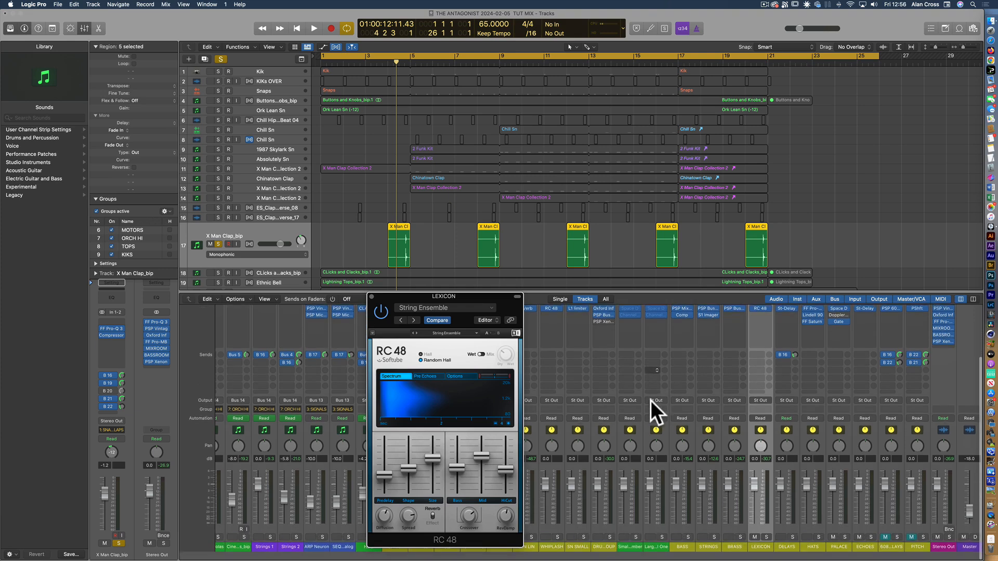
click(766, 546)
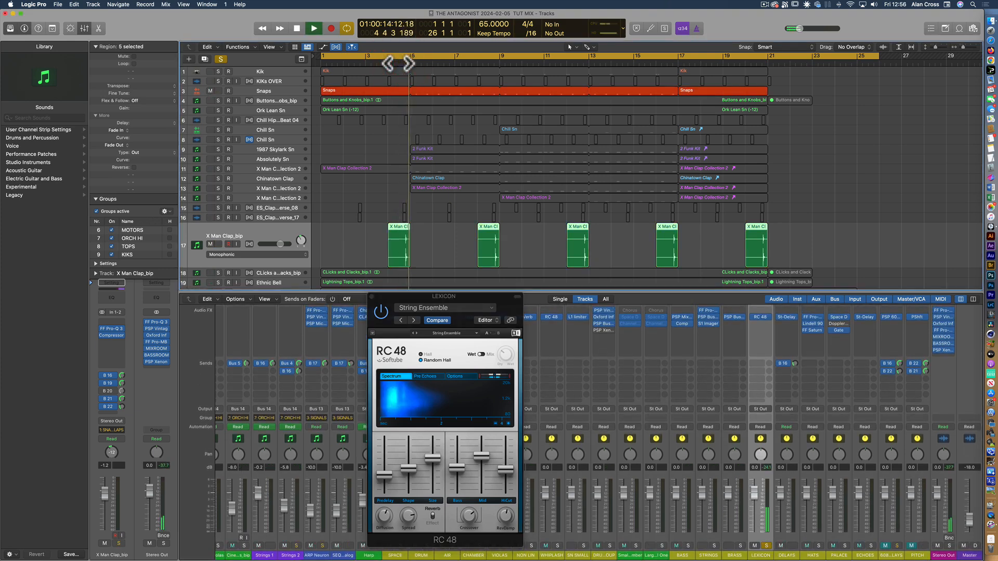
key(space)
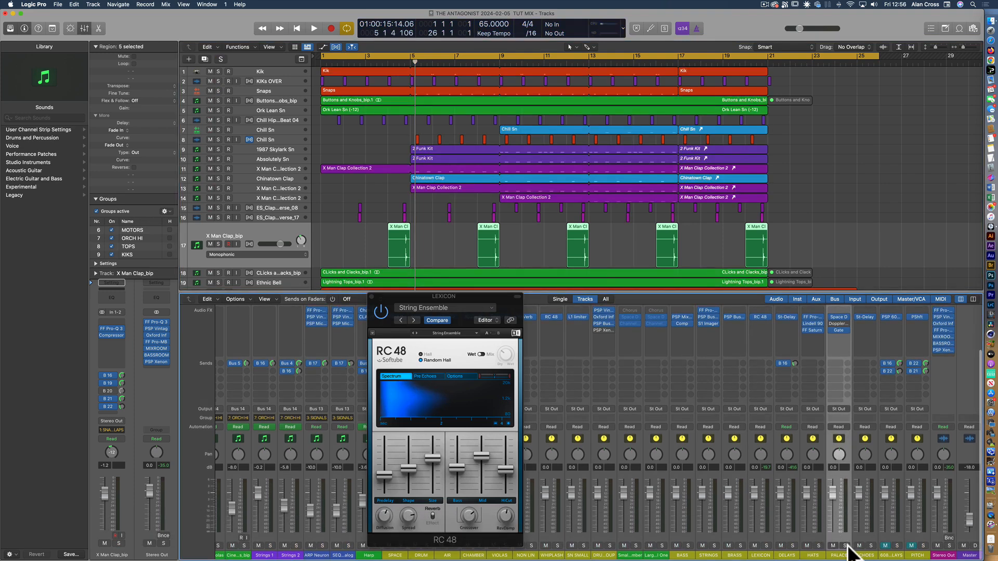
Solo the PALACE aux and open its Space Designer reverb in place of the RC 48, positioned over the Mixer
click(845, 546)
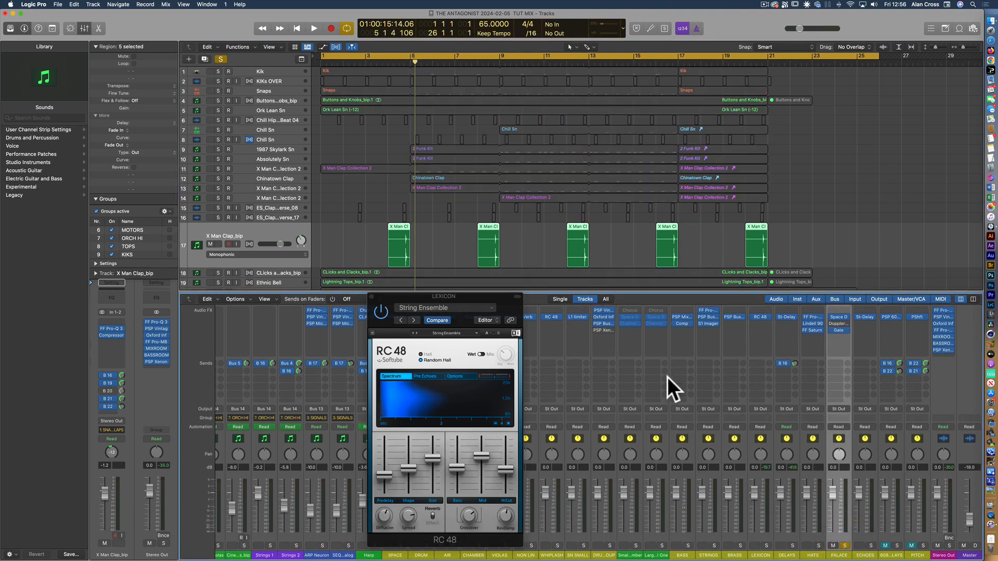
click(371, 297)
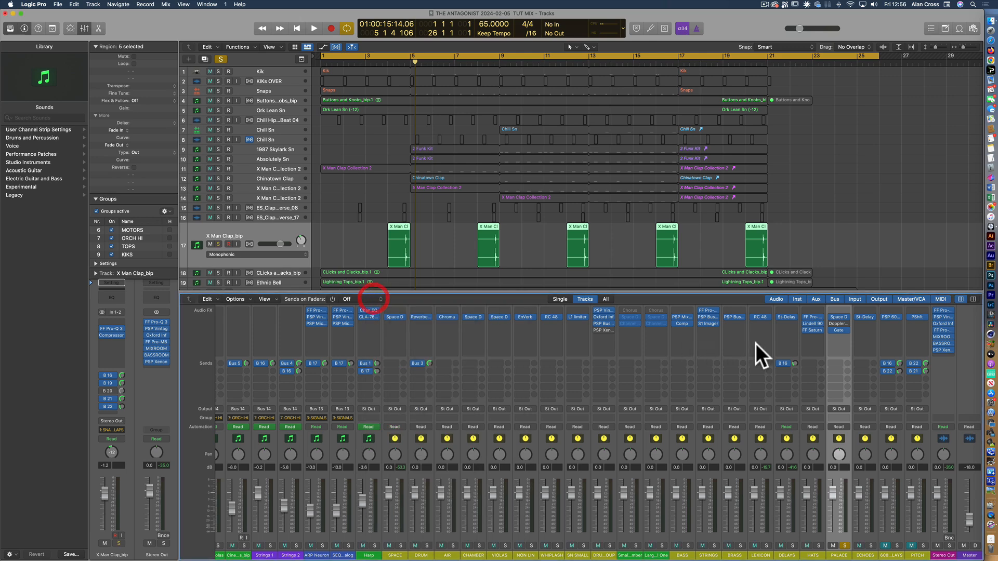
click(837, 316)
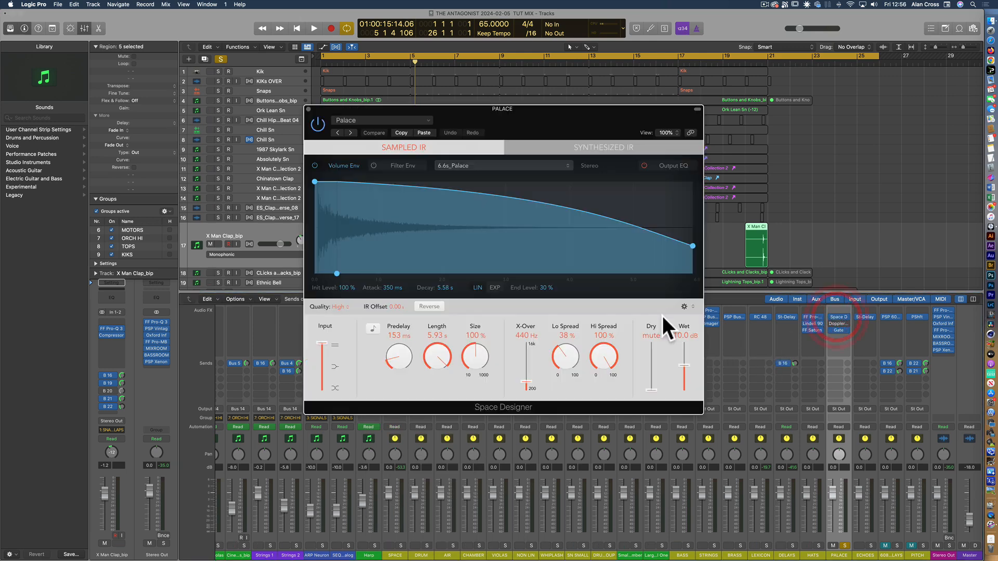
drag(439, 111, 382, 295)
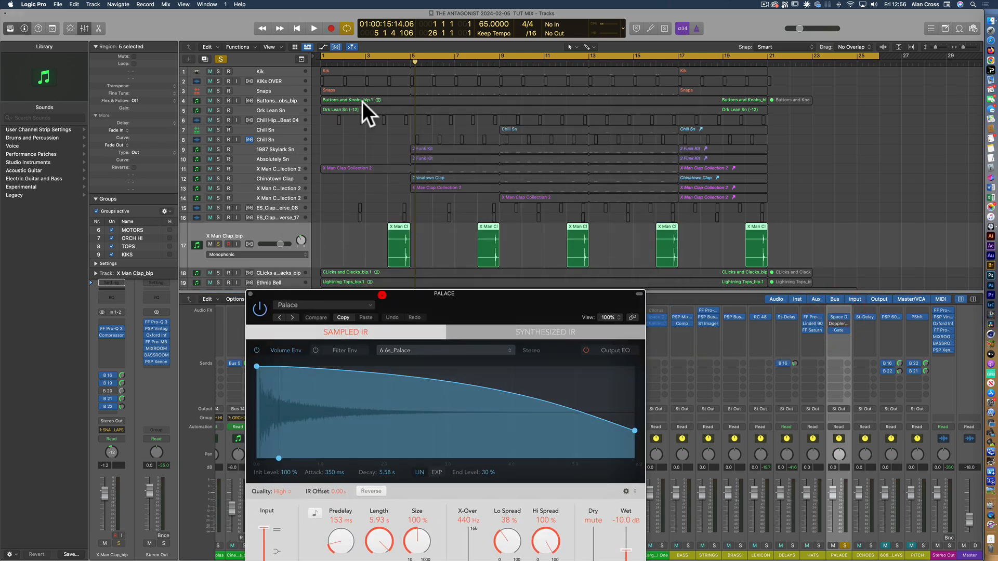
Audition the clap through the soloed PALACE reverb from bar 4, stop playback and close Space Designer
double_click(400, 62)
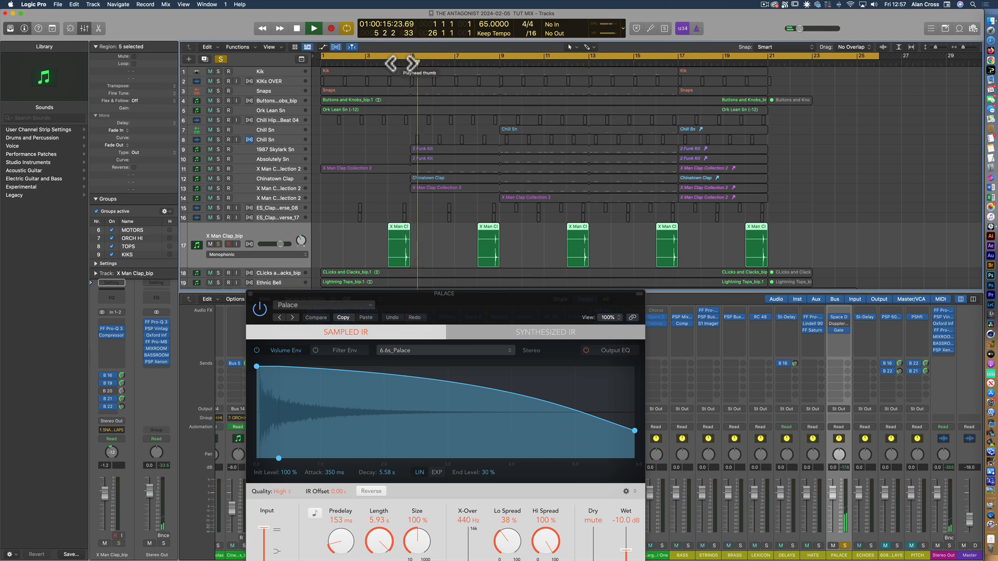
key(space)
click(250, 294)
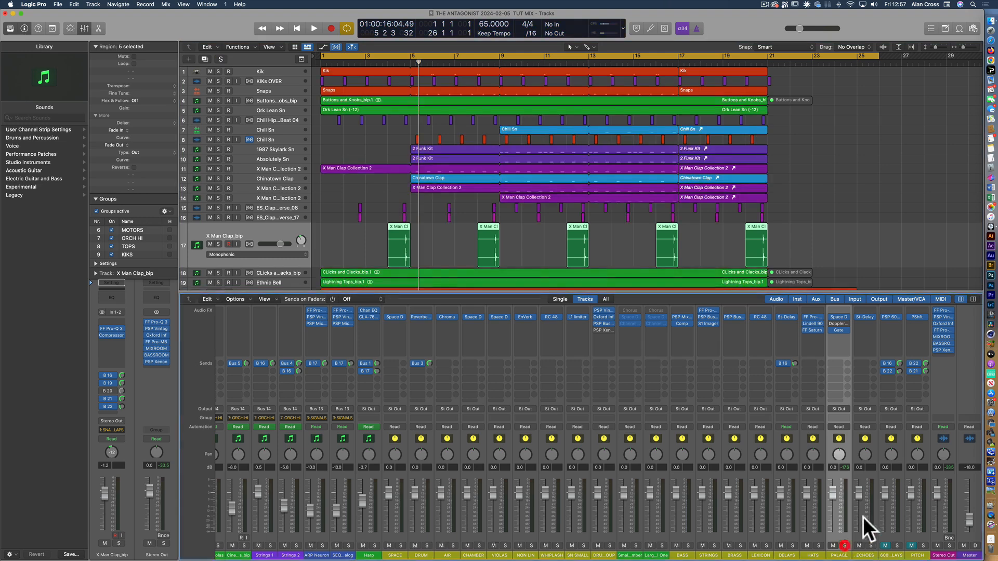
Solo the PITCH aux and the delay aux beside it, audition the clap from bar 4, and clear both solos
scroll(864, 519, up, 3)
scroll(904, 399, down, 3)
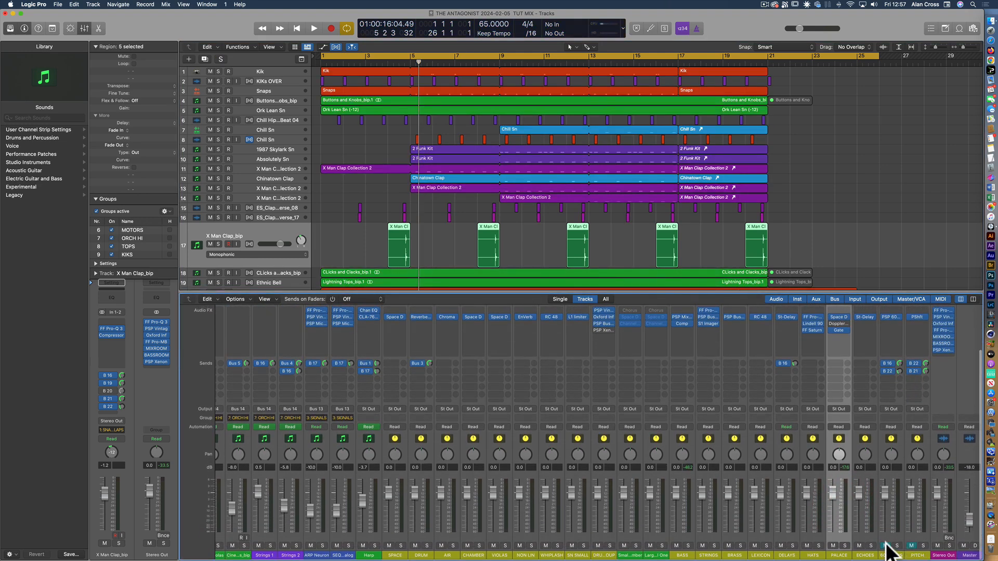
click(897, 546)
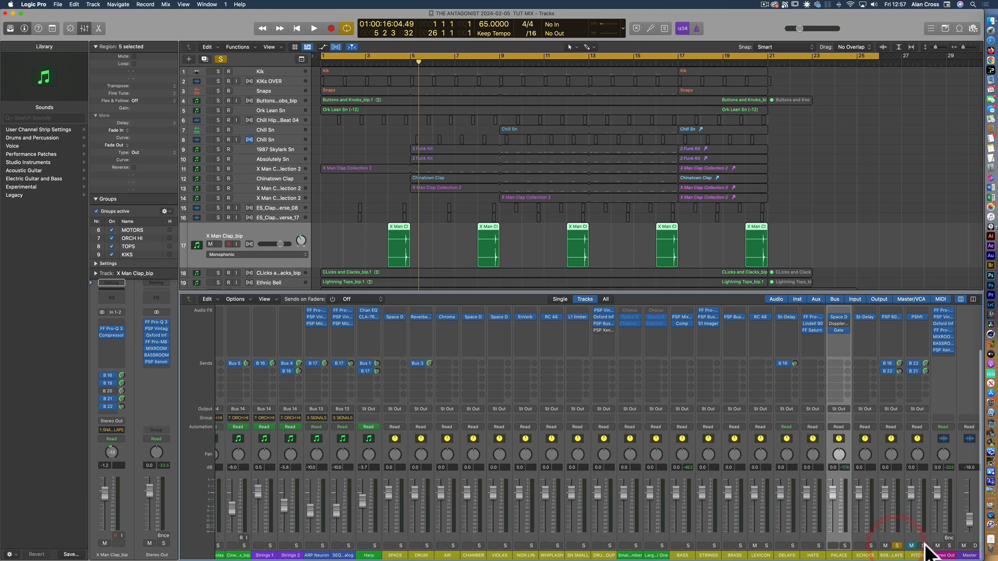
click(402, 63)
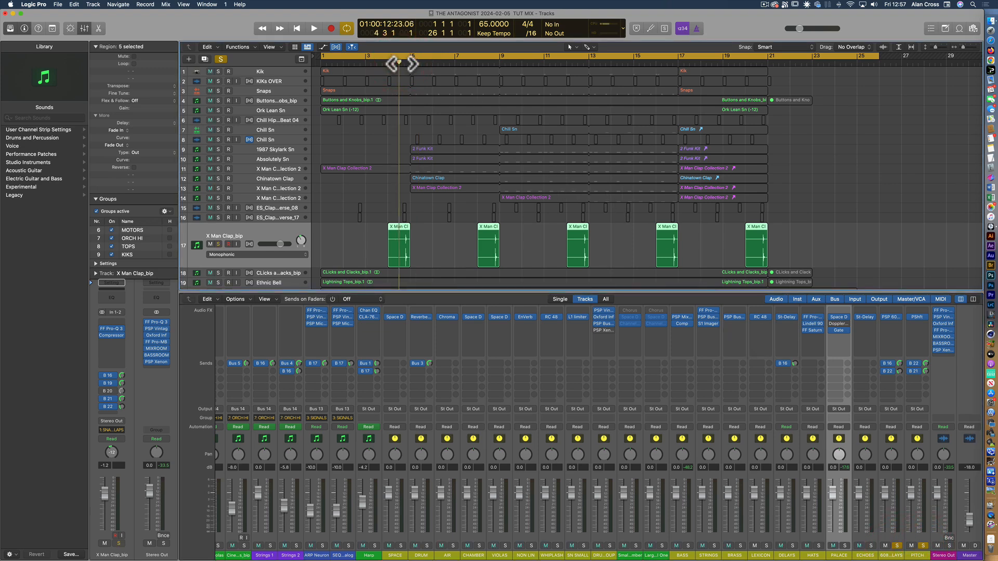
key(space)
click(401, 64)
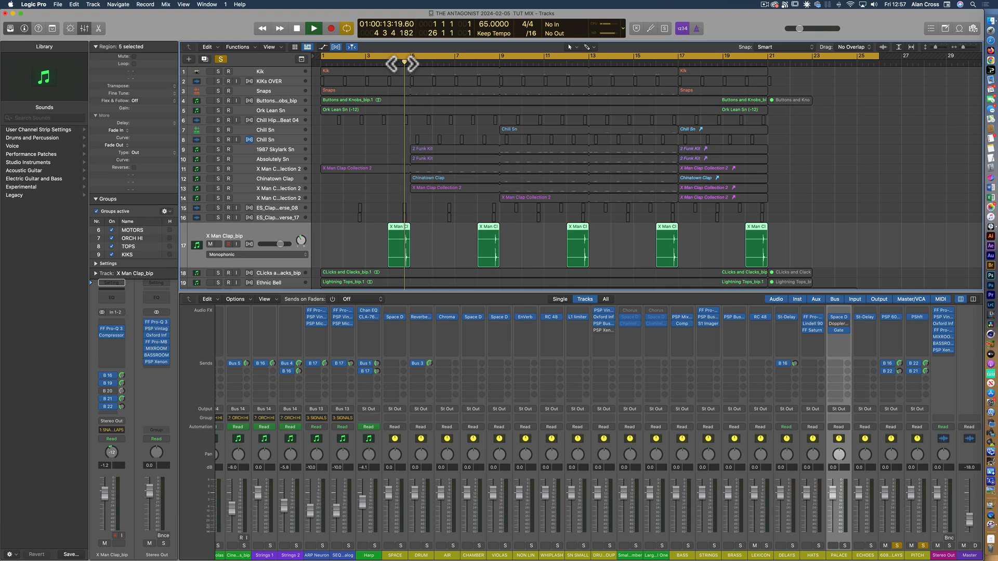
key(s)
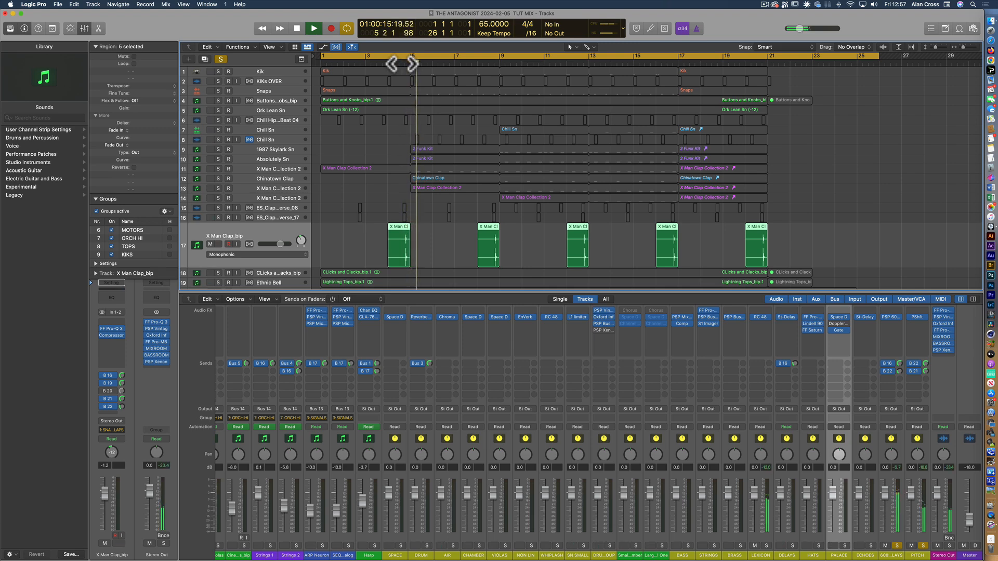
key(space)
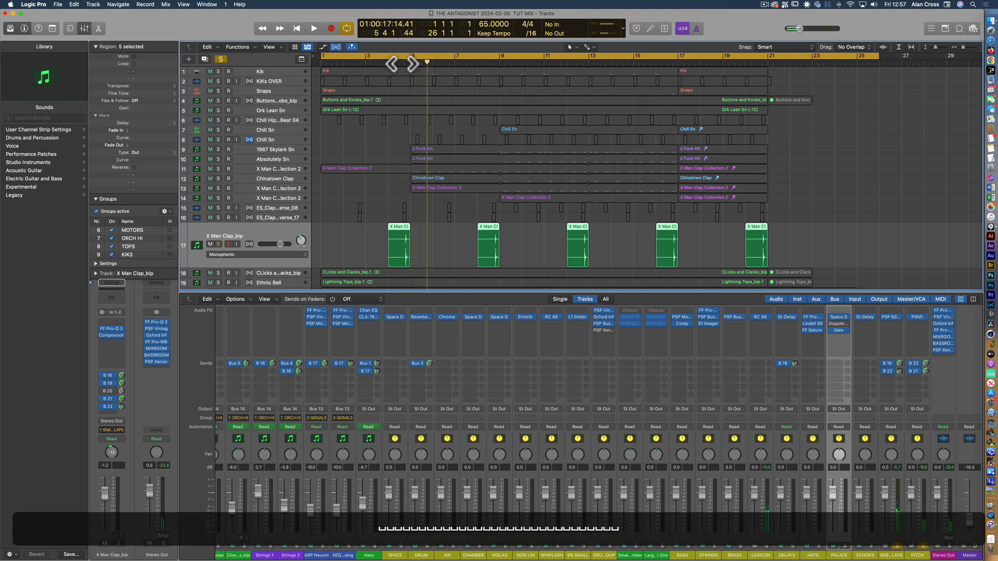
click(897, 546)
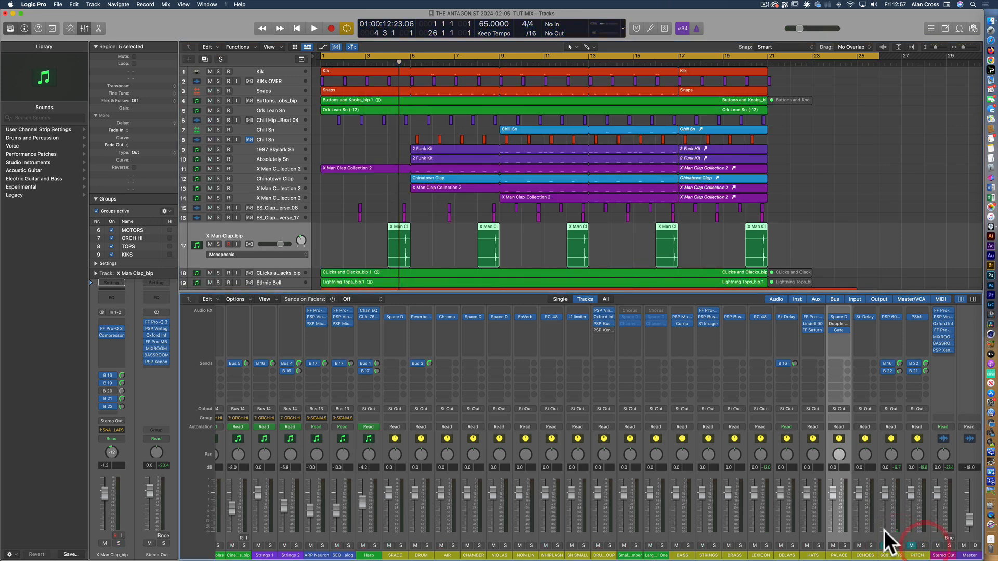
Solo the X Man Clap_bip track, play it with all its effect sends from bar 4, and clear the solo
click(217, 244)
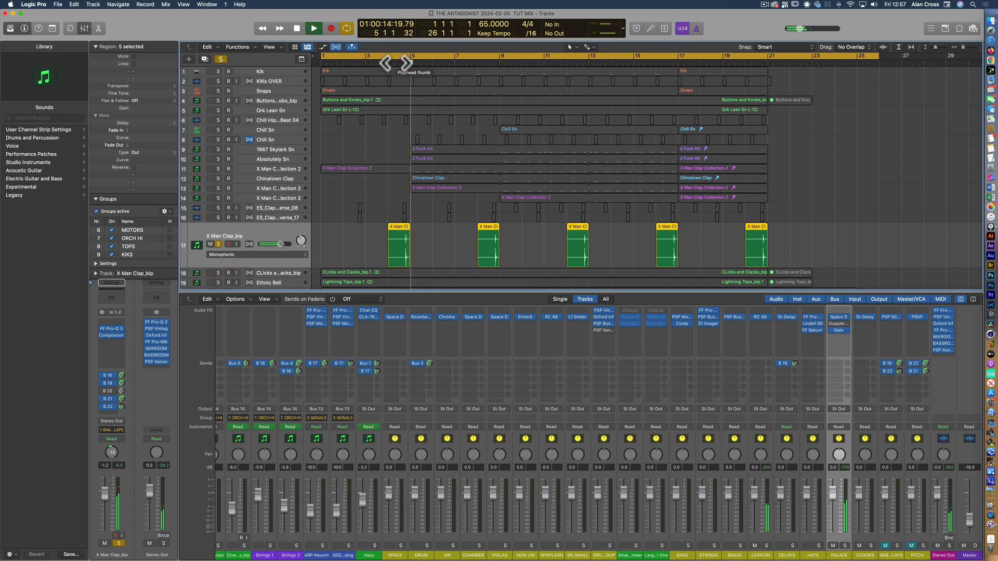
key(space)
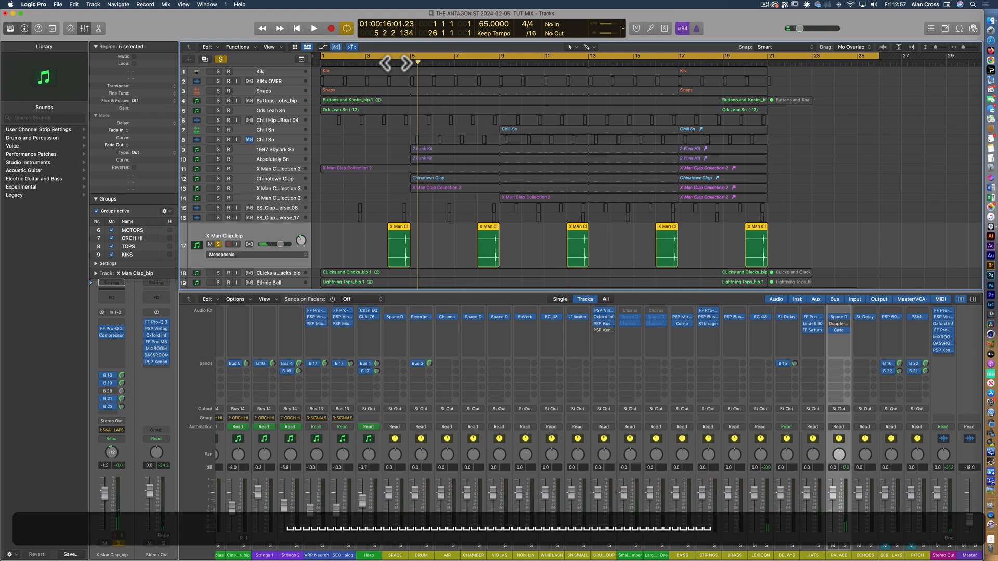
click(220, 59)
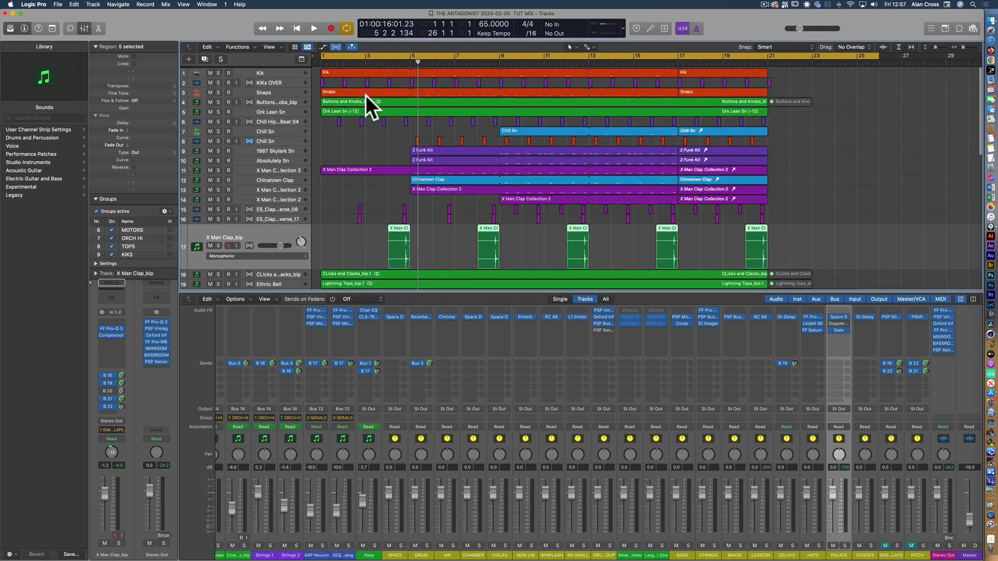
Play the arrangement with every group except KIKS muted, and unmute the snares and claps group
scroll(437, 421, left, 10)
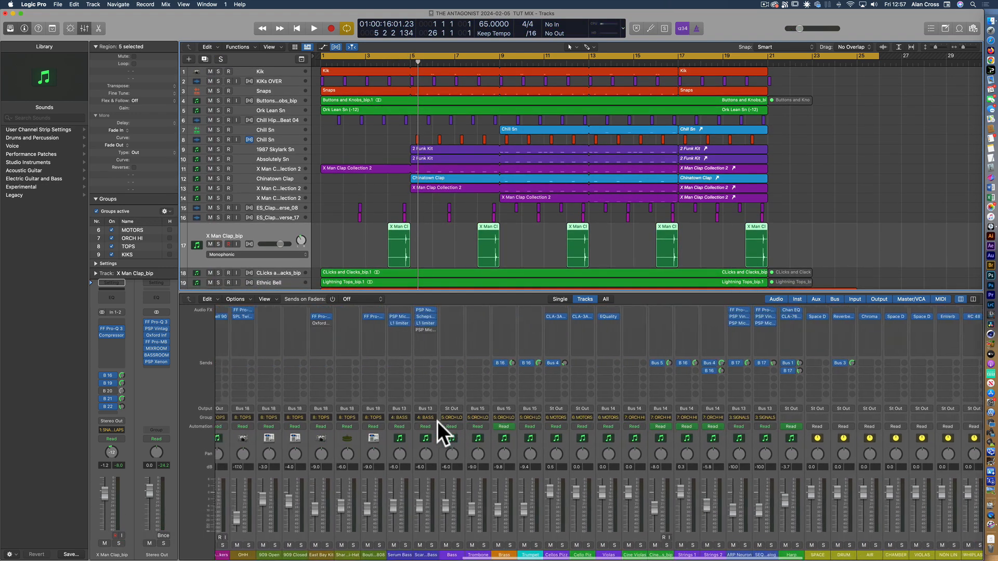
scroll(437, 421, left, 10)
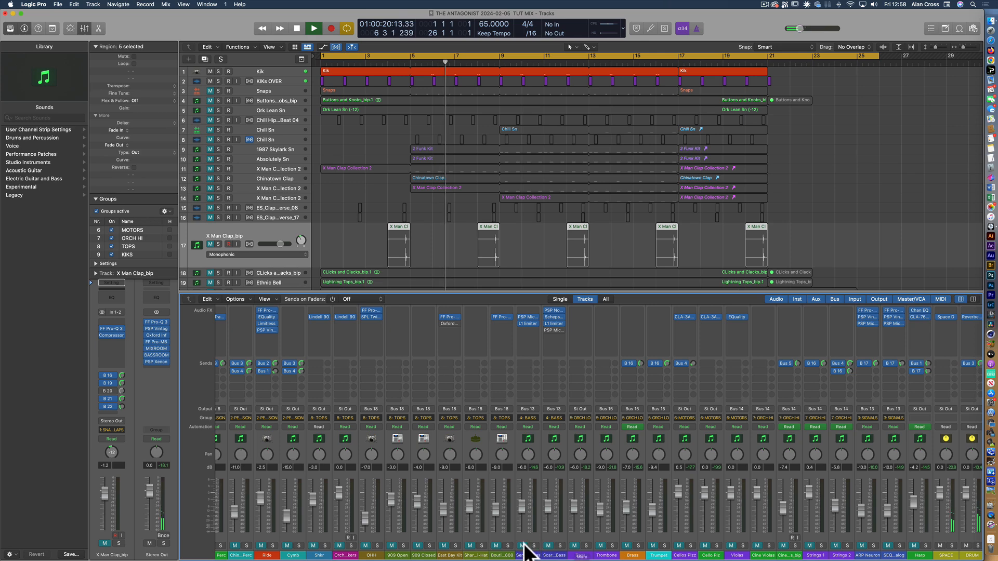
scroll(514, 540, left, 10)
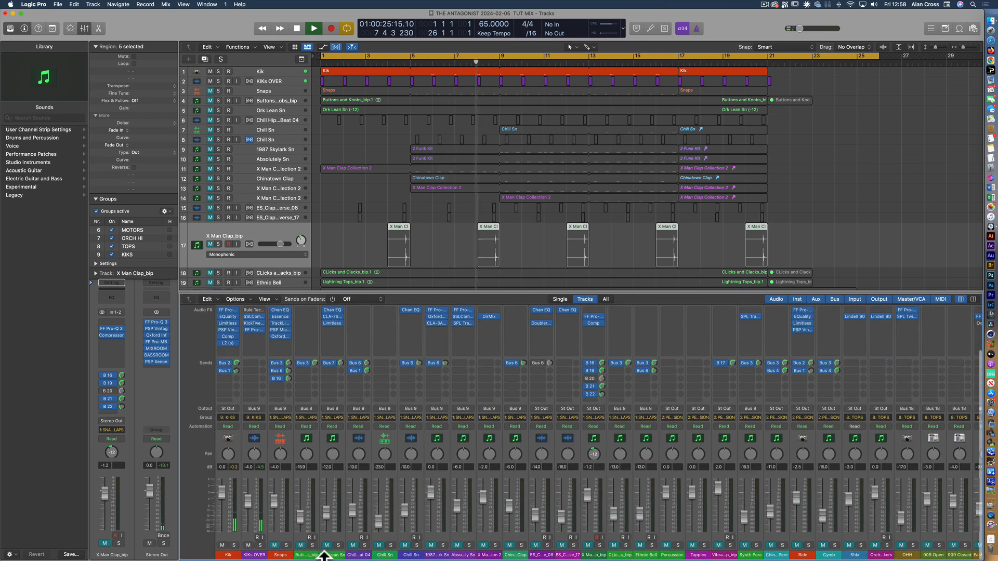
click(274, 546)
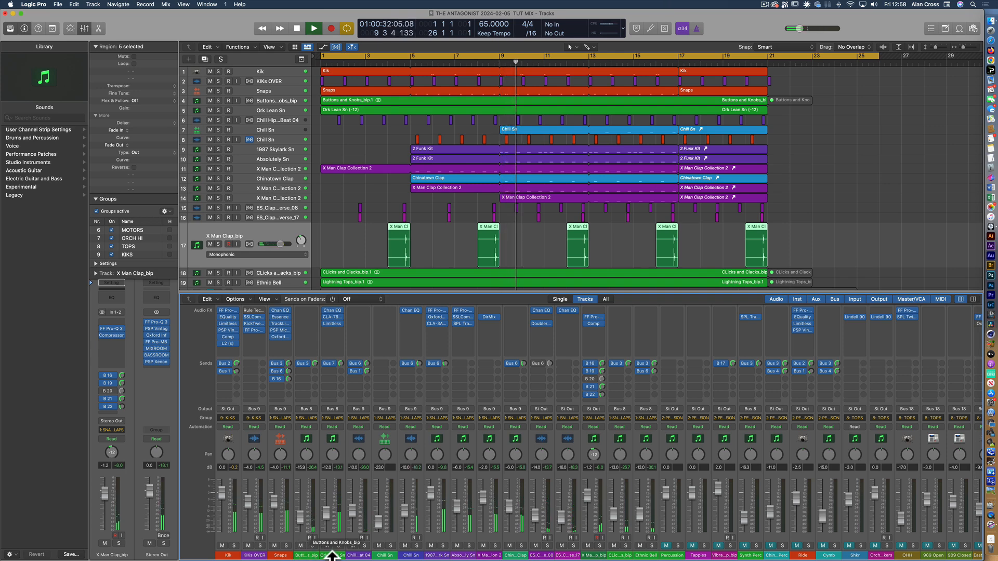
Solo the snare layers from Snaps through 1987 Skylark Sn during playback to hear how they stack
scroll(442, 548, right, 5)
scroll(442, 549, left, 5)
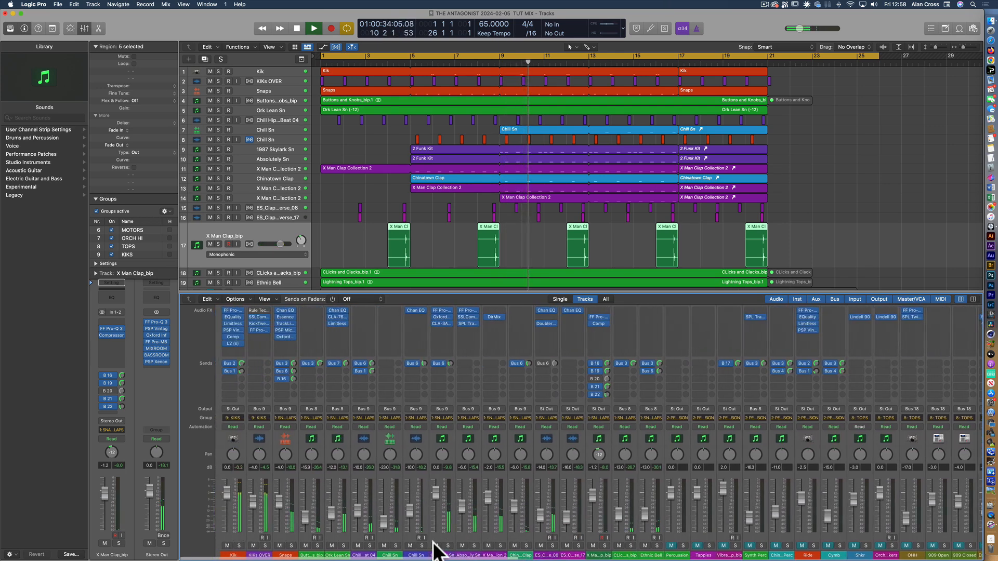
click(433, 534)
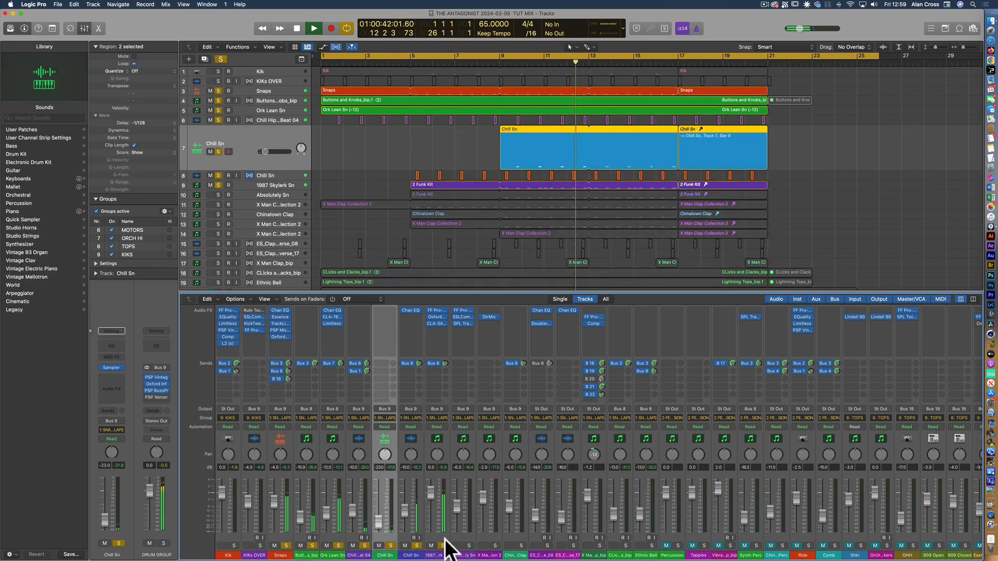
click(442, 536)
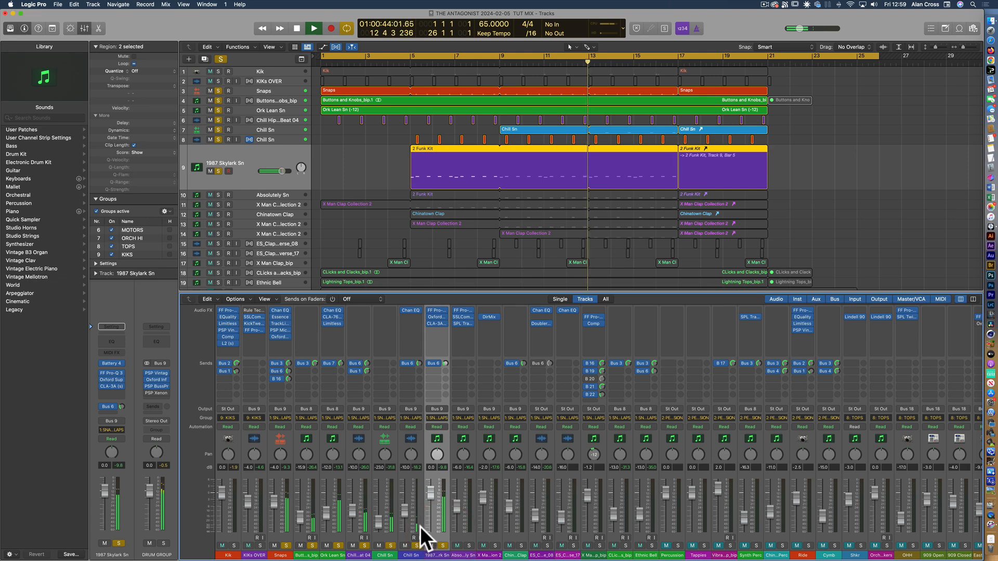
click(420, 526)
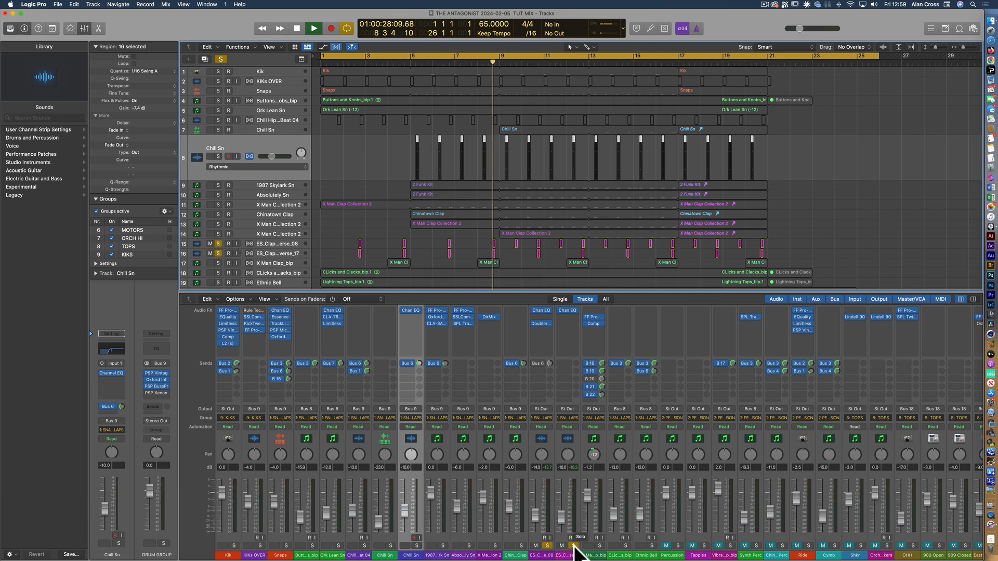
Clear the solo on the ES_Clap pair and solo the Ethnic Bell and CLicks and Clacks tracks
click(573, 546)
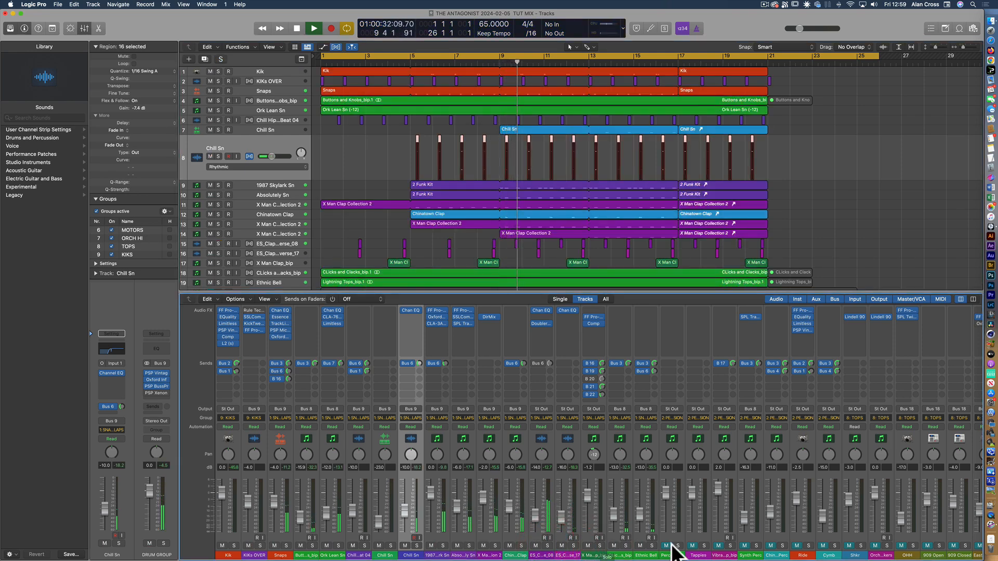
click(651, 546)
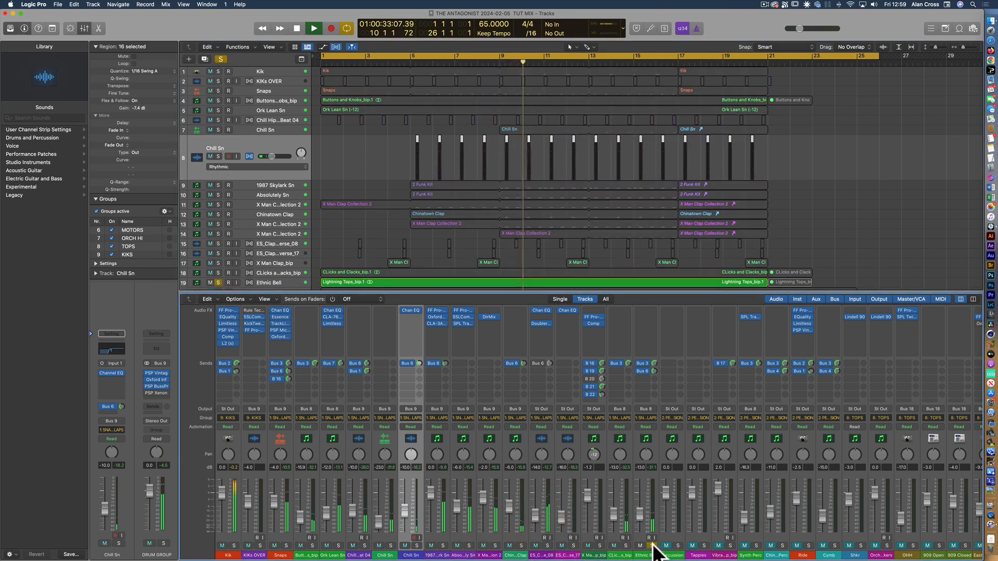
click(625, 546)
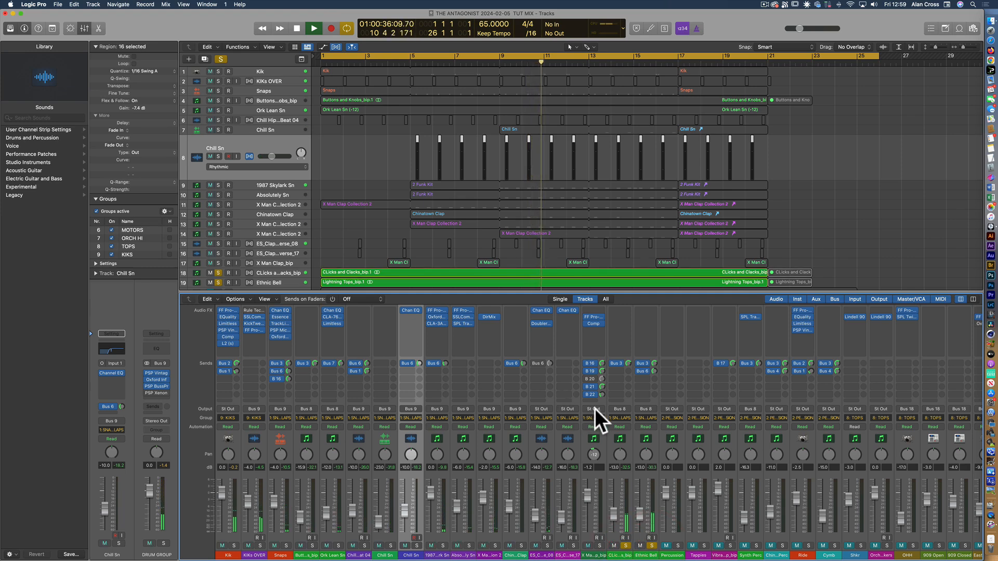
Clear the Ethnic Bell and CLicks solos, and switch playback from the snares and claps group to the percussion group using mutes
scroll(594, 408, right, 10)
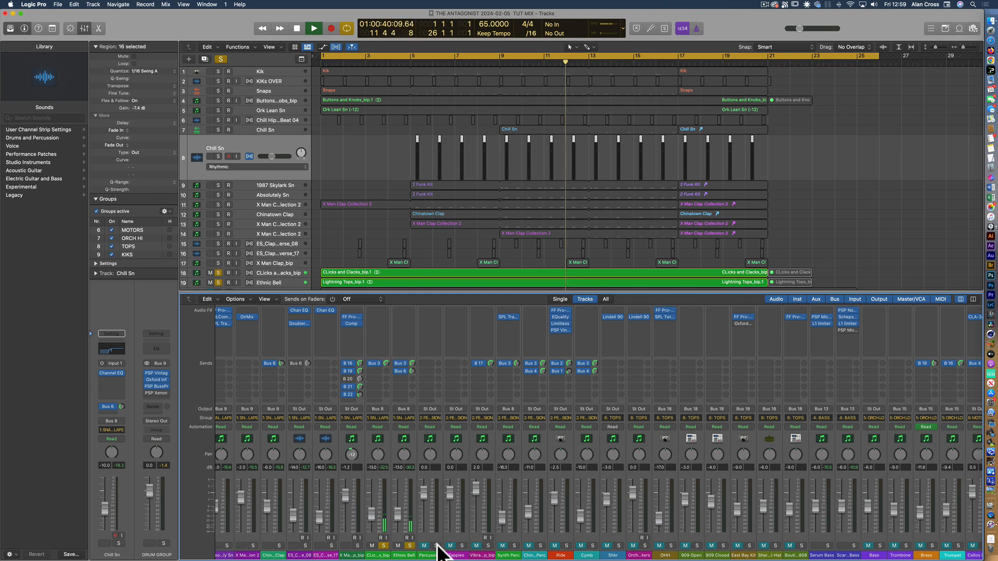
click(410, 545)
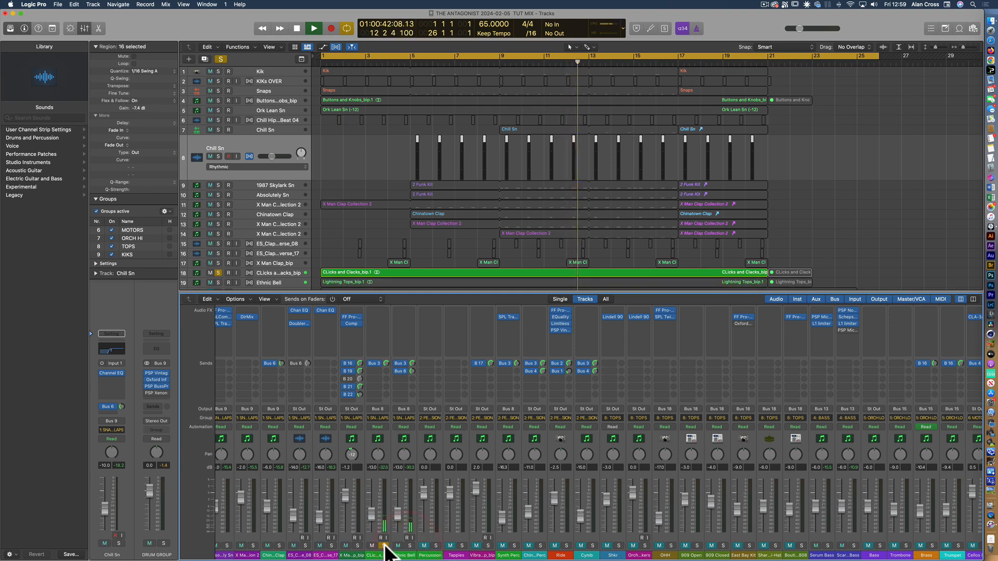
click(384, 545)
click(424, 546)
click(398, 546)
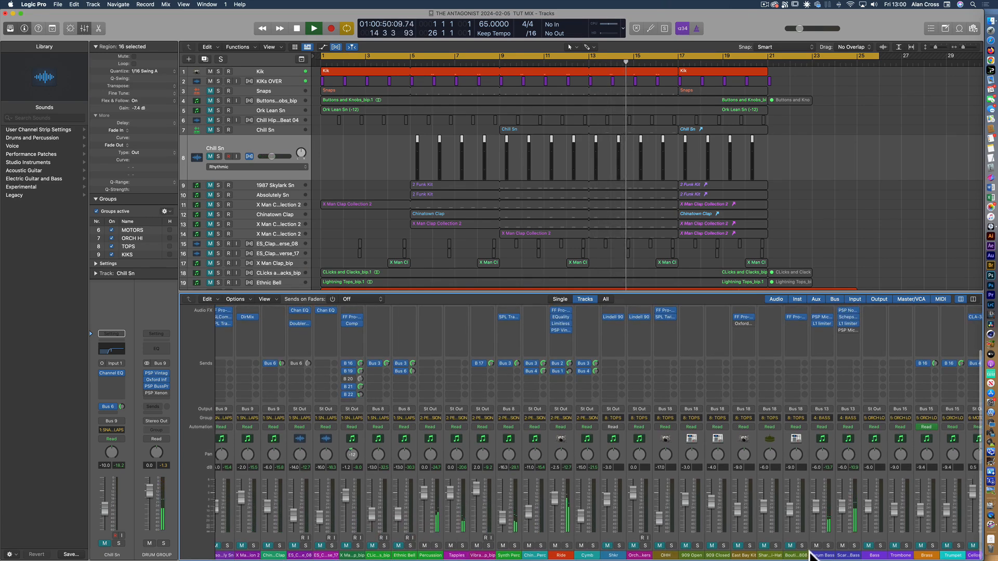
Raise the Master fader to -15.0 dB and return to the Kik channels at the start of the Mixer
scroll(822, 535, right, 10)
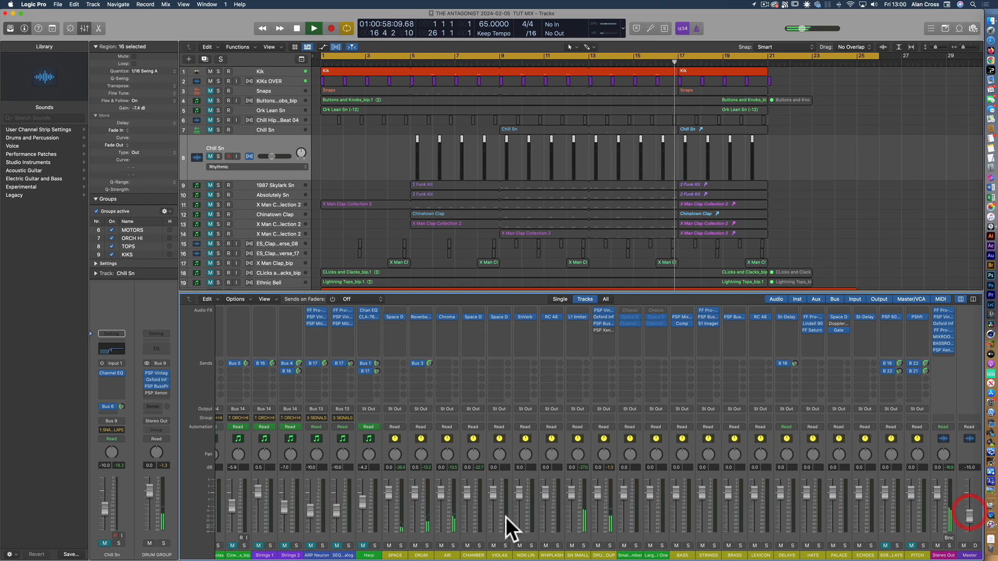
scroll(506, 517, left, 8)
scroll(506, 518, left, 10)
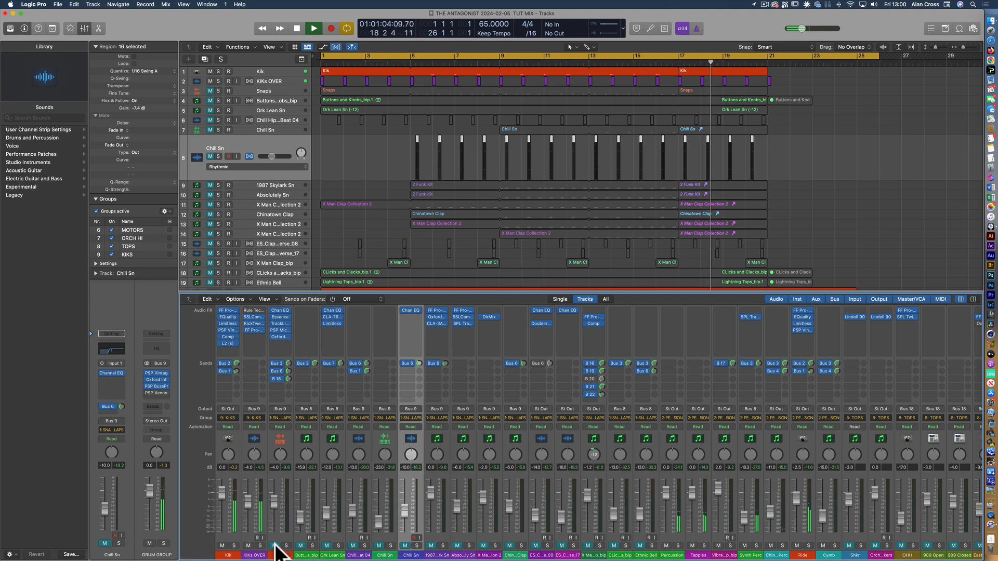
Unmute the TOPS group alongside the kicks and percussion, and continue along the Mixer to the bass channels
scroll(821, 550, right, 2)
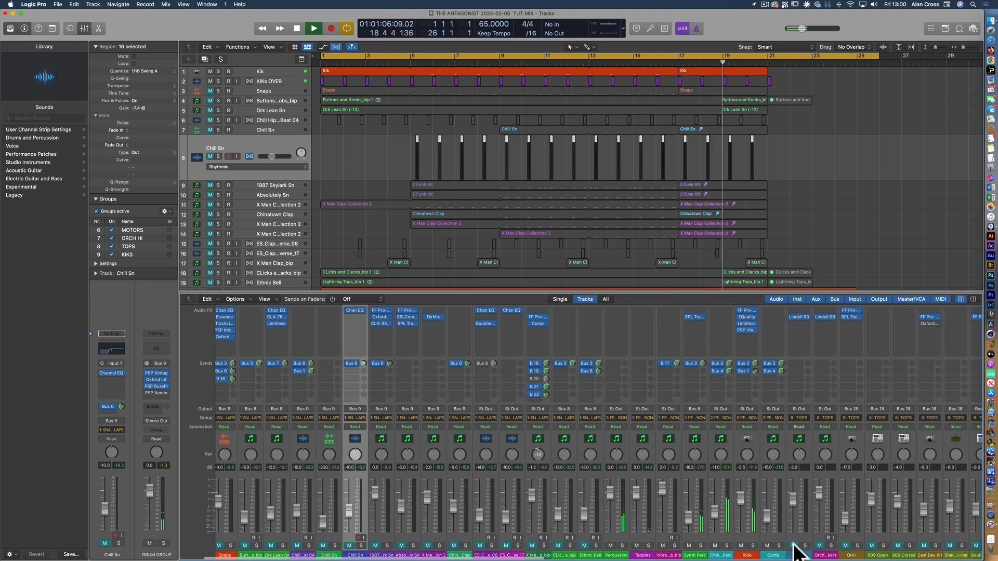
scroll(822, 535, right, 7)
scroll(823, 536, right, 1)
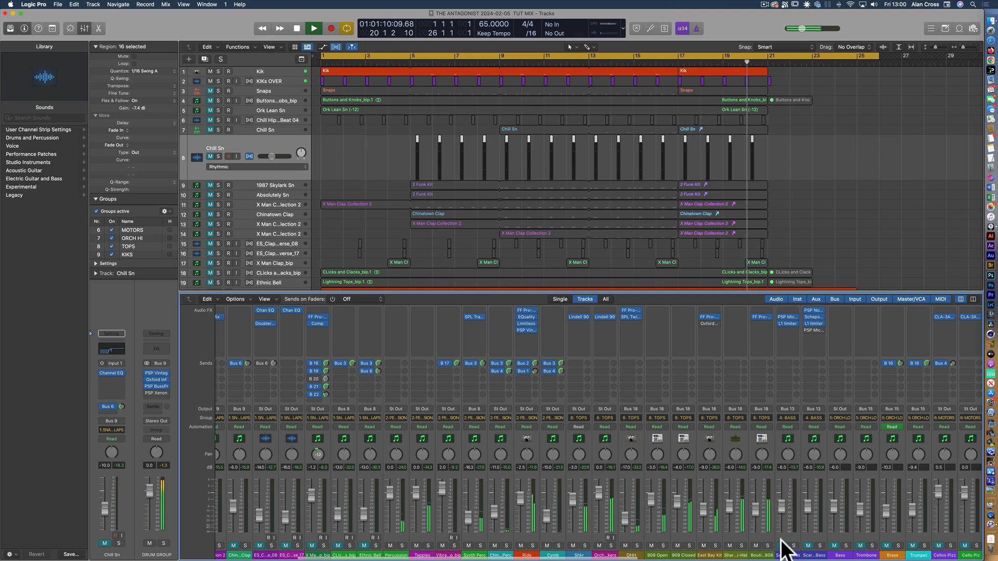
scroll(787, 549, right, 2)
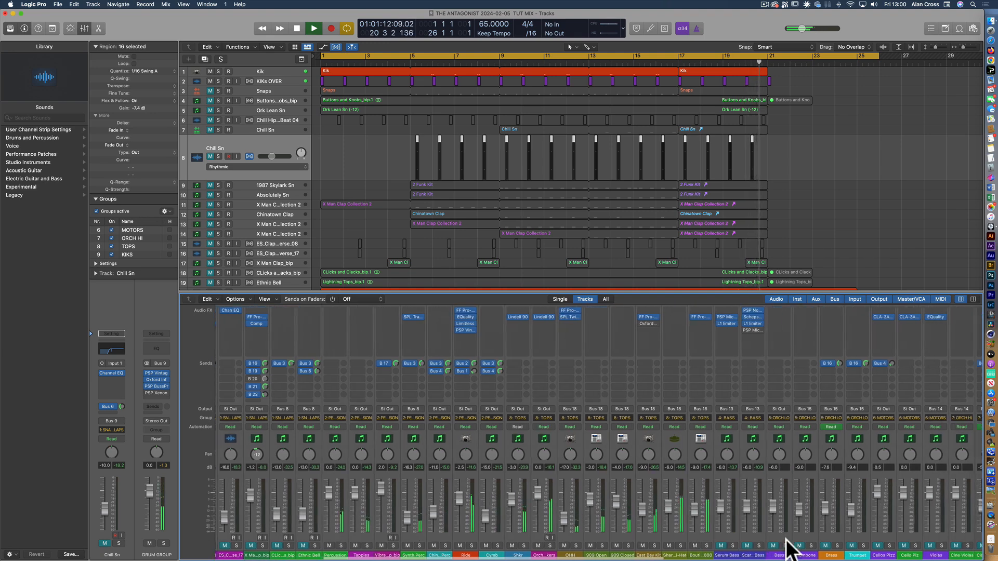
Unmute the BASS and ORCH LO groups, and mute the BASS group again to hear the low orchestra without it
scroll(787, 546, right, 1)
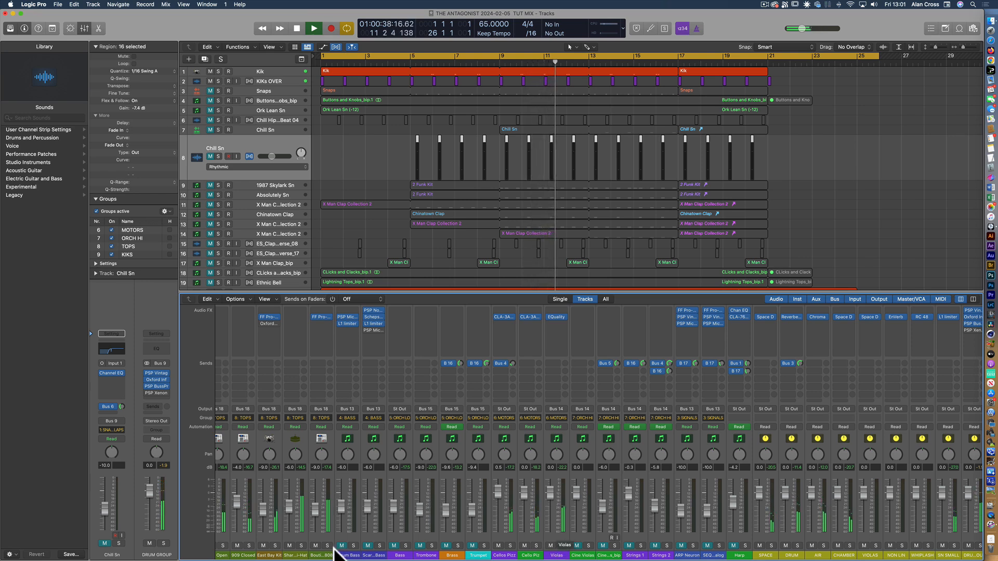
click(342, 546)
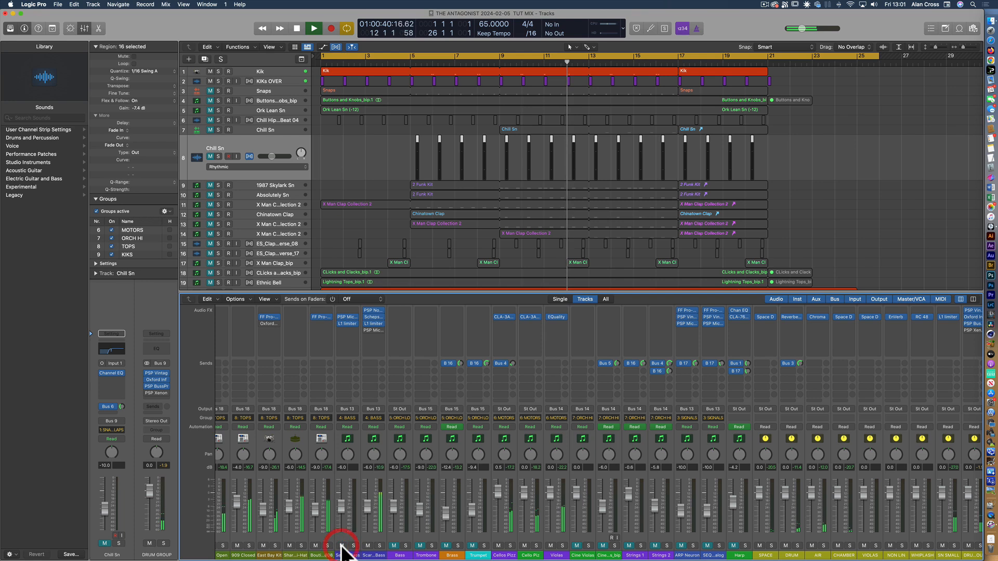
click(396, 546)
click(342, 546)
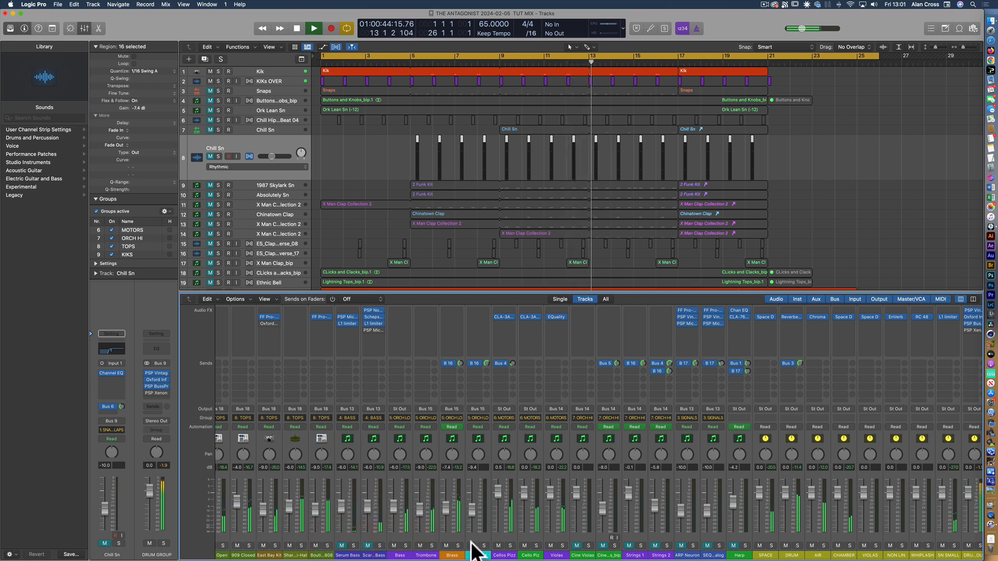
Unmute the ORCH HI strings, the BASS group and the SIGNALS synths to build up the running mix
click(577, 546)
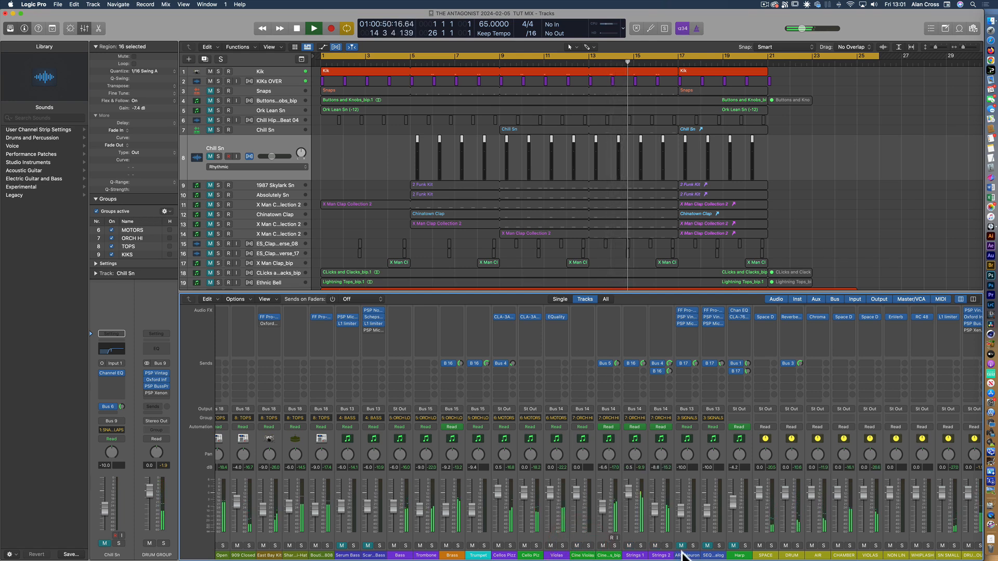
click(342, 546)
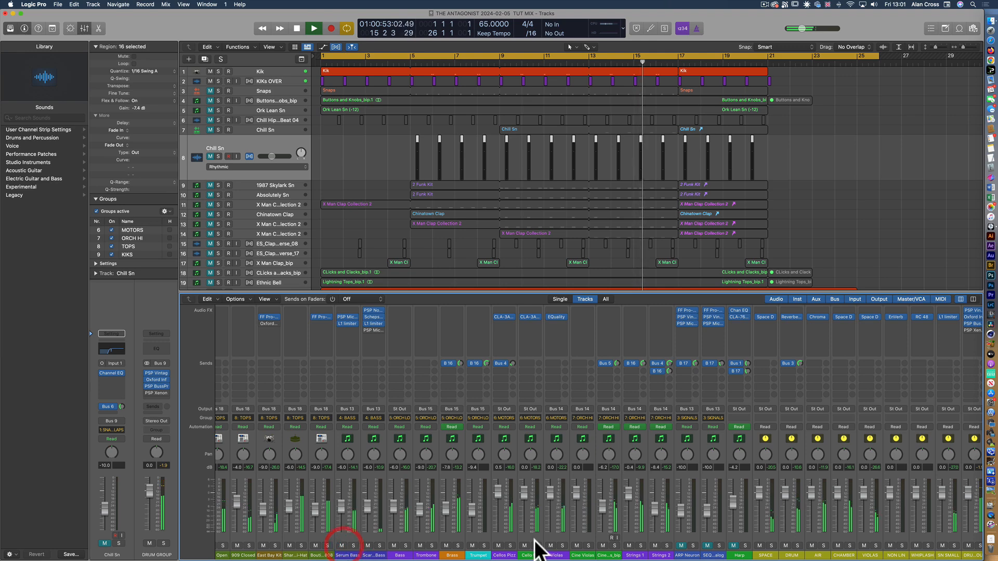
click(681, 545)
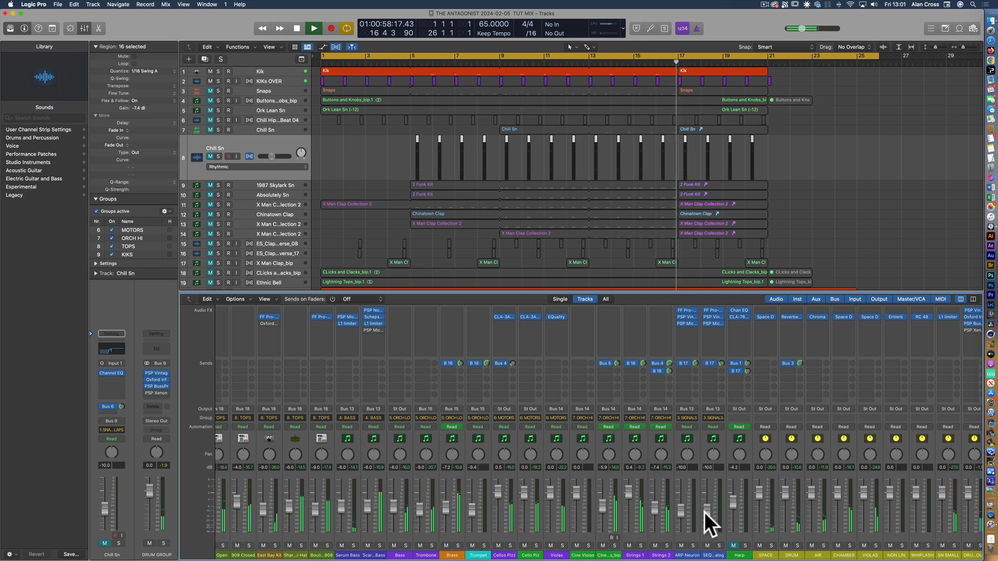
Audition the ARP Neuron and SEQ tracks in solo, clear their solos, and unmute the Harp
click(719, 546)
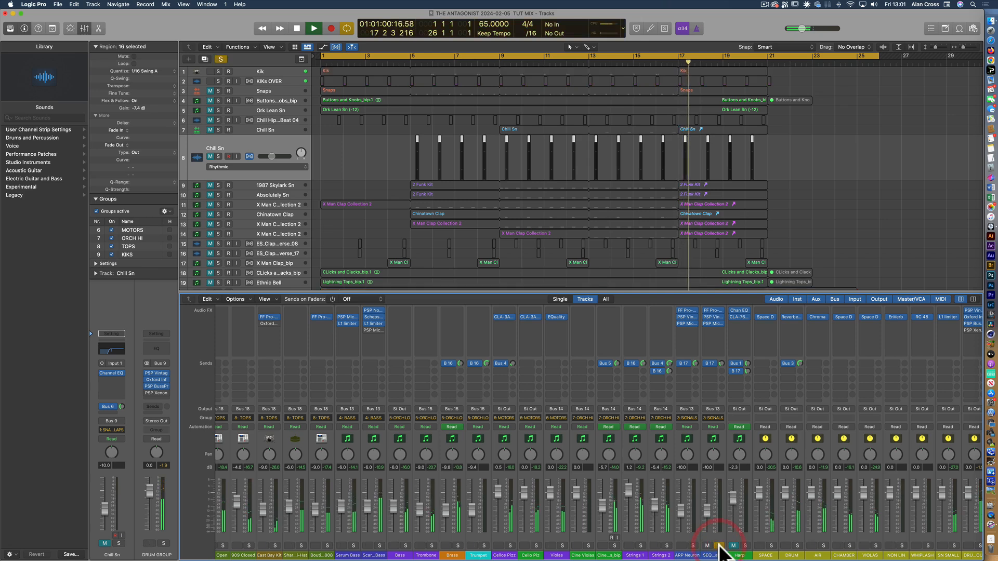
click(693, 546)
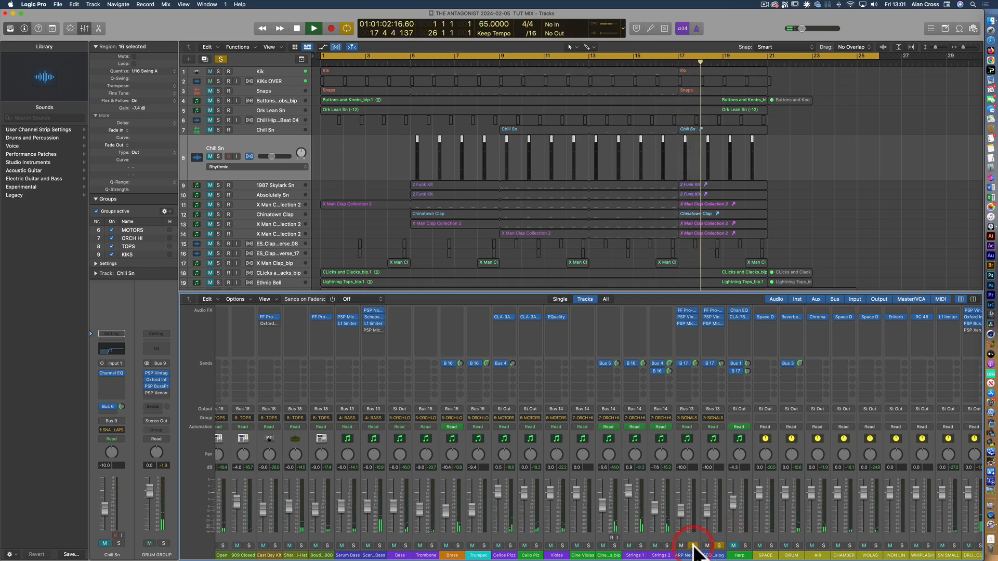
click(692, 546)
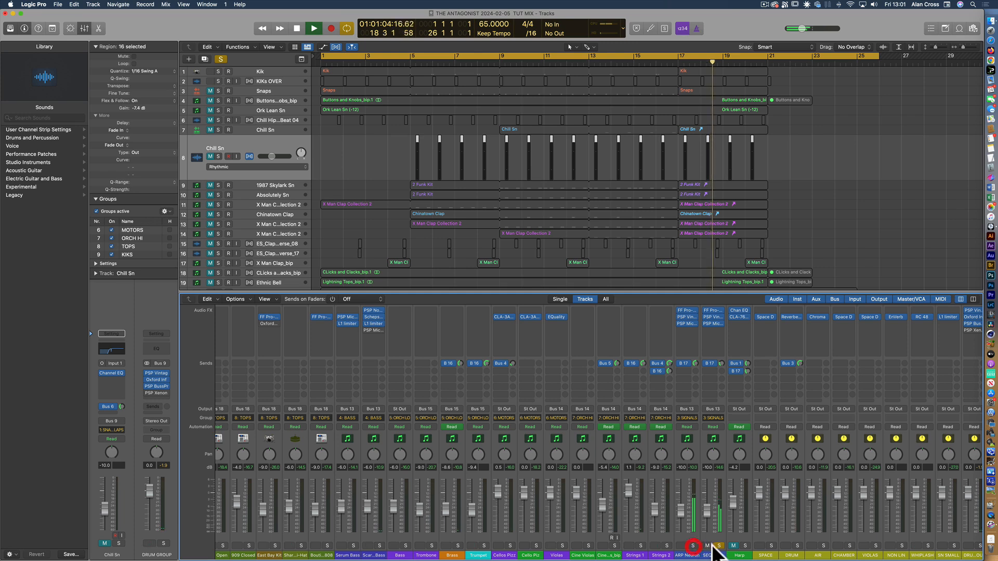
click(719, 546)
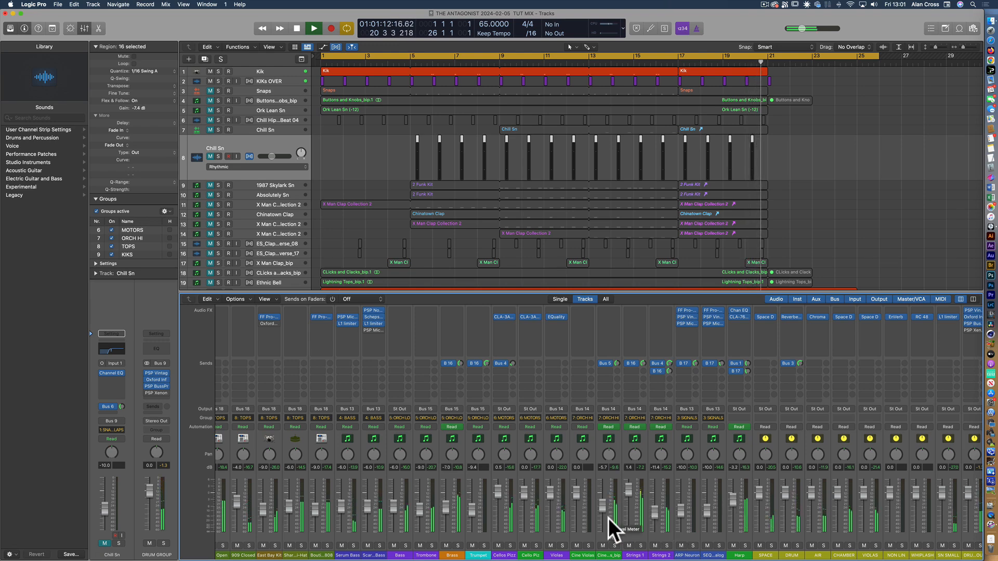
Return to the snare and clap channels near the start of the Mixer and unmute their whole group
scroll(488, 515, left, 1)
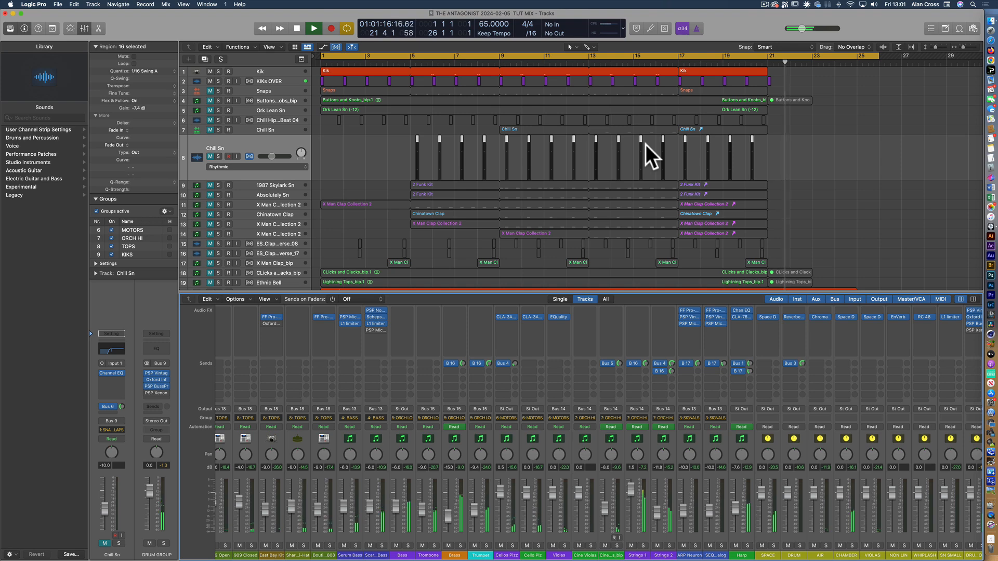
scroll(402, 479, left, 4)
scroll(402, 478, left, 15)
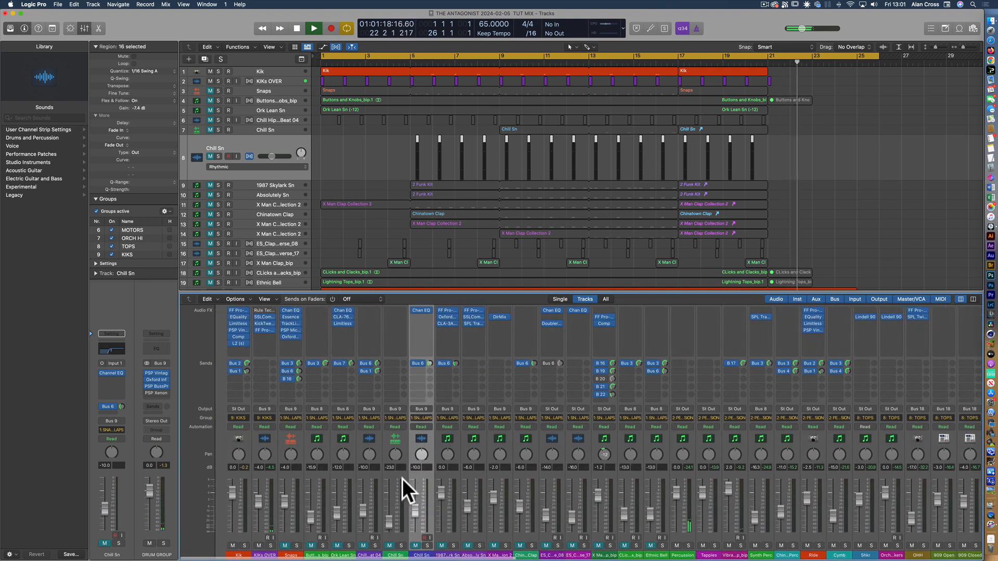
click(589, 545)
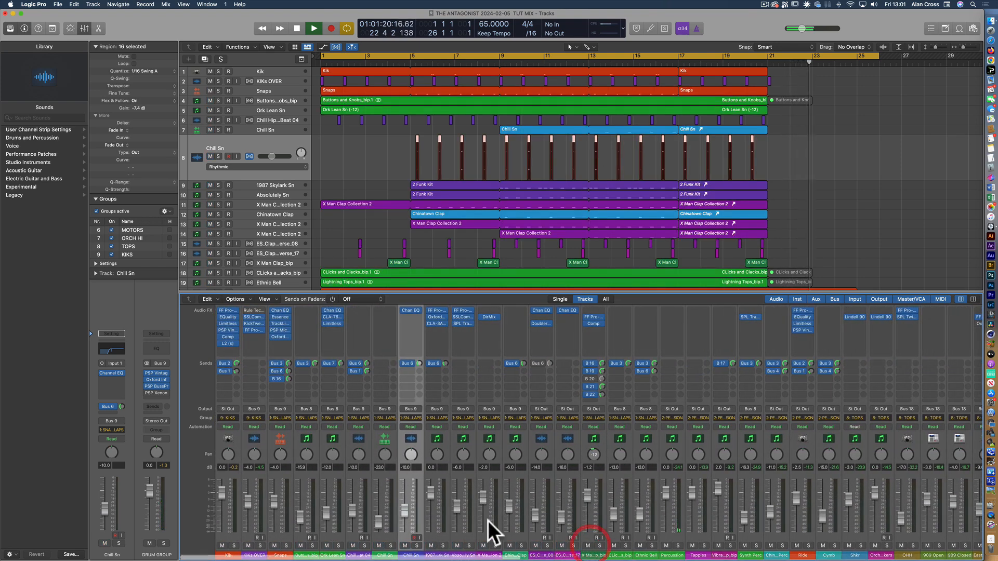
Go to the Stereo Out and Master channels at the end of the Mixer and restart the full mix from the beginning
scroll(659, 471, right, 20)
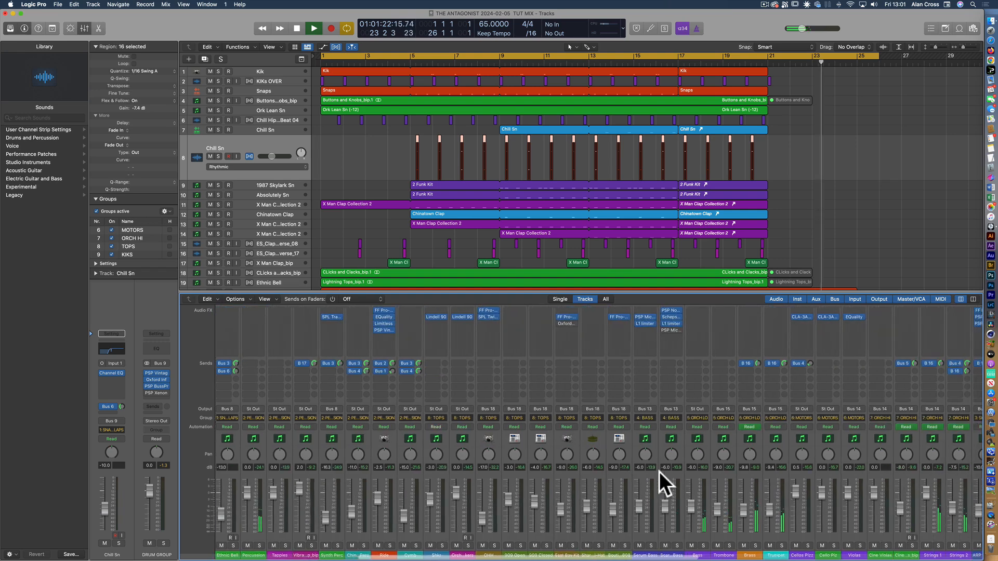
scroll(659, 472, right, 6)
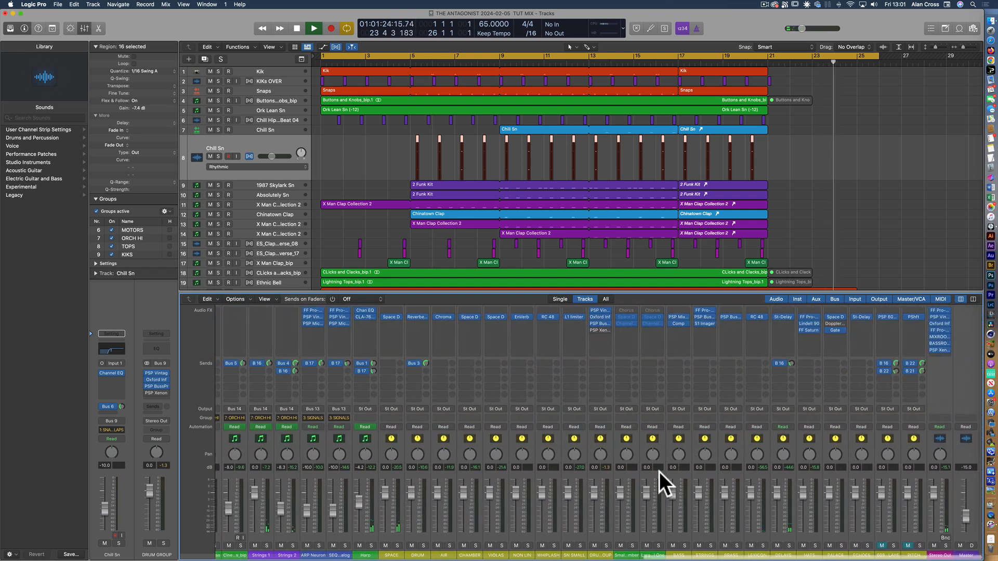
key(Return)
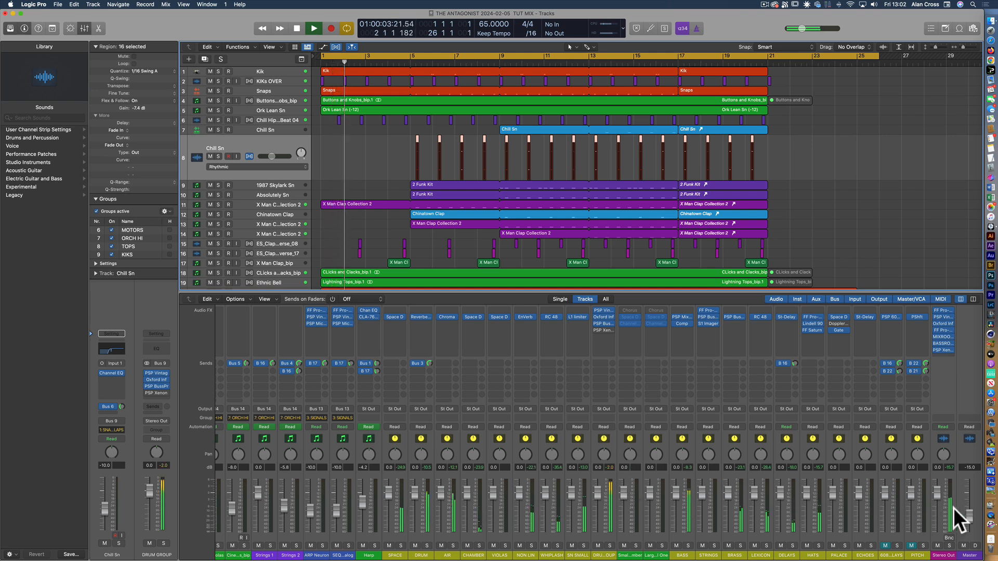
Raise the Master fader to -4.0 dB to hear the full mix louder, and bring it back down to -17.0 dB
drag(966, 513, 967, 486)
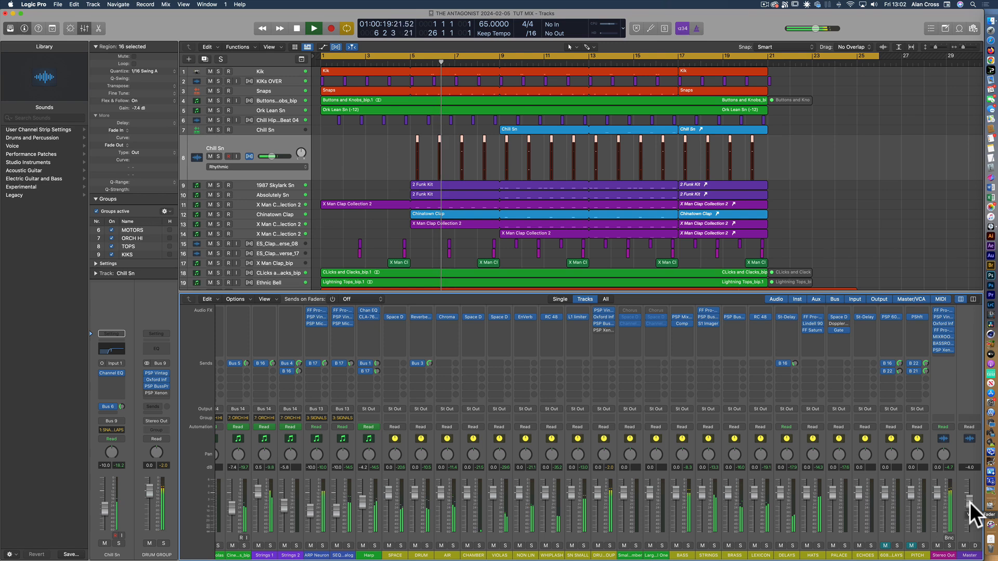
drag(969, 501, 969, 507)
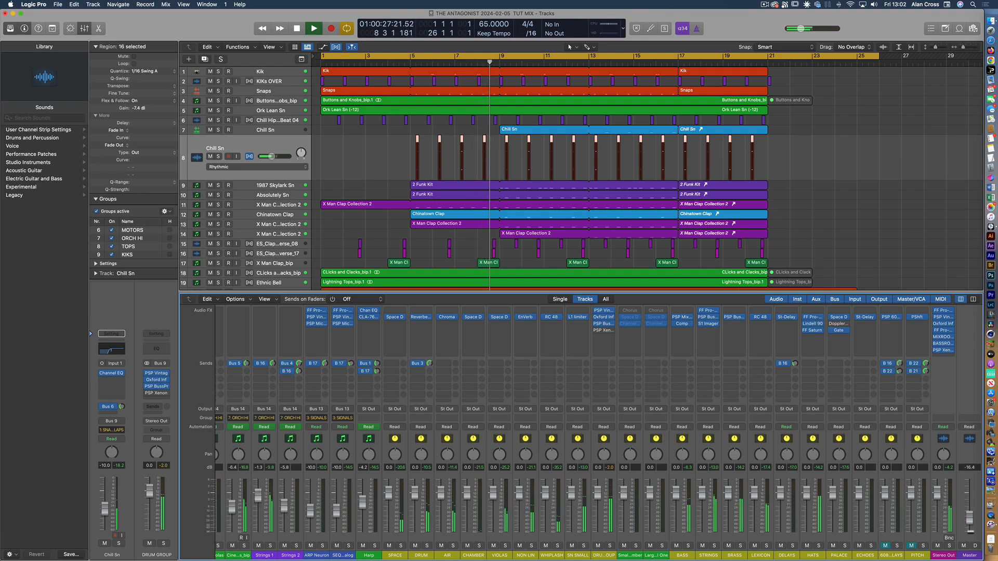
drag(969, 531, 970, 534)
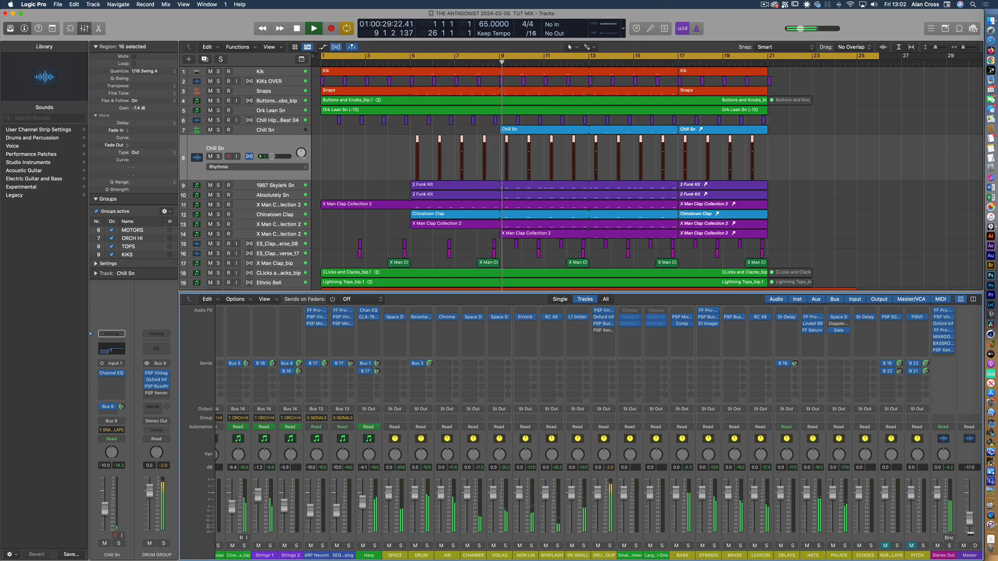